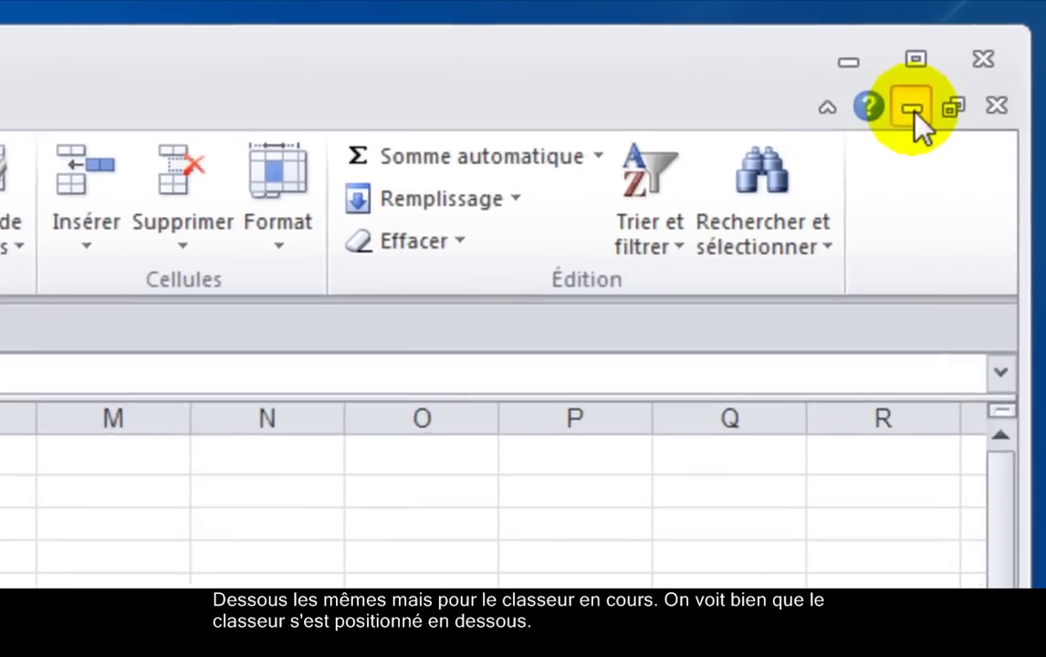
- Restore the current workbook to a floating window inside the program and maximize it again
{"action": "left_click", "coordinate": [931, 92]}
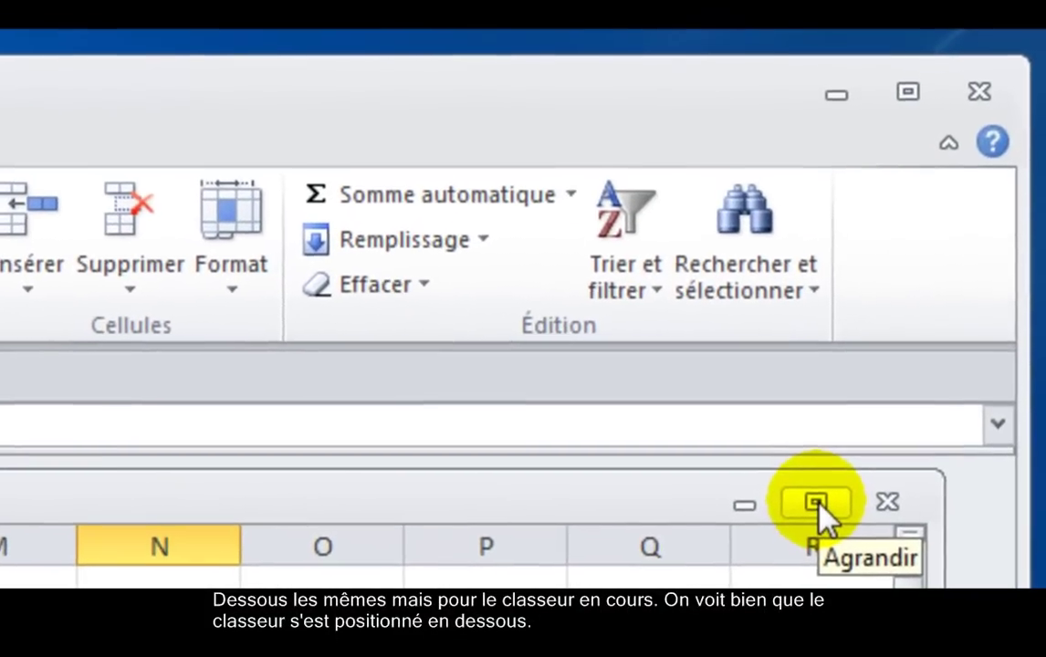
{"action": "left_click", "coordinate": [833, 441]}
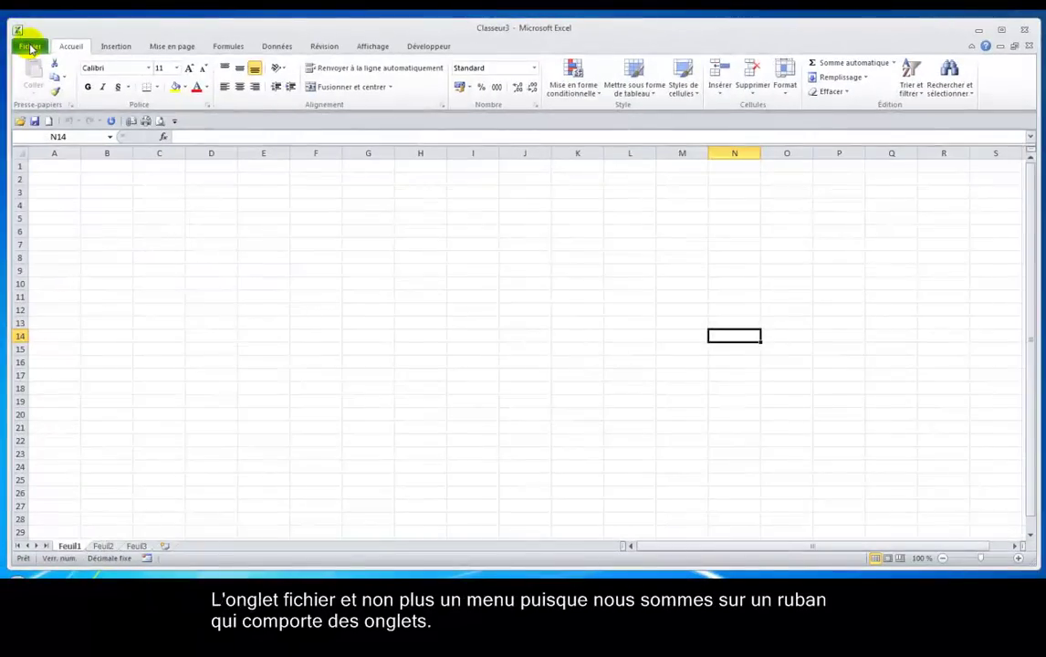
- Look at the Fichier view with the Informations page for Classeur3 and return to the worksheet
{"action": "left_click", "coordinate": [30, 46]}
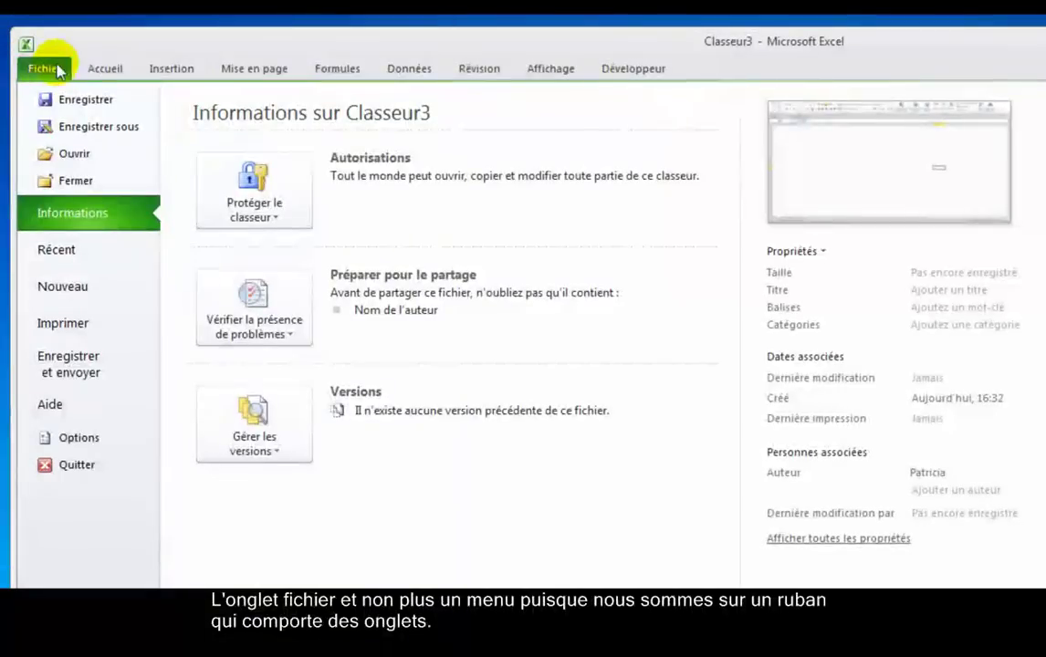
{"action": "left_click", "coordinate": [31, 70]}
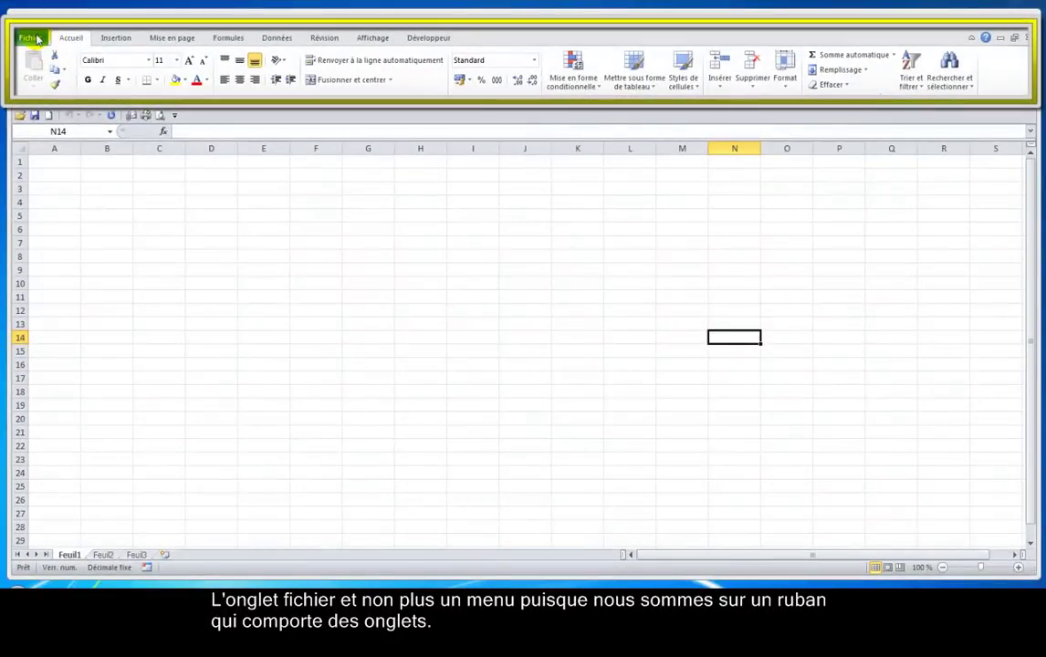
- Enable the Développeur main tab in the ribbon customization options and confirm the settings
{"action": "left_click", "coordinate": [27, 39]}
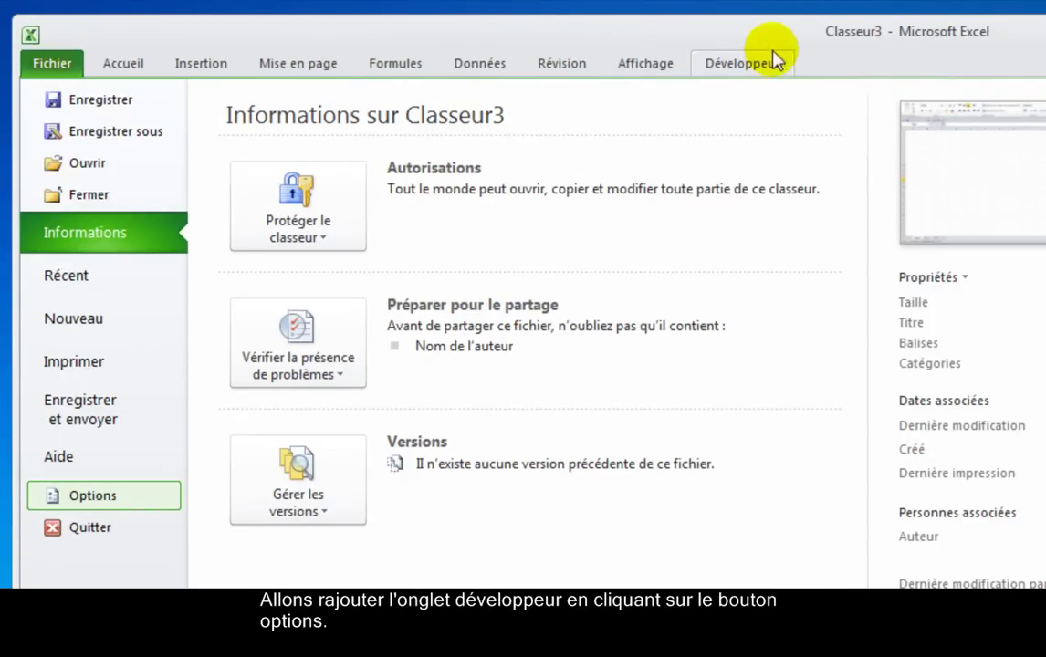
{"action": "left_click", "coordinate": [105, 498]}
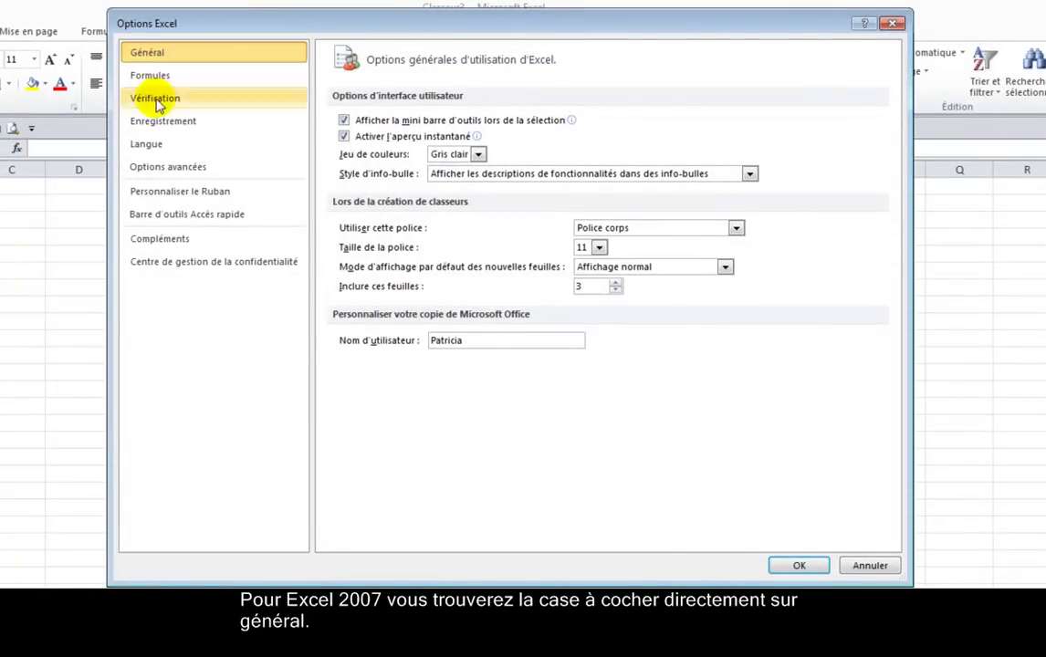
{"action": "left_click", "coordinate": [205, 193]}
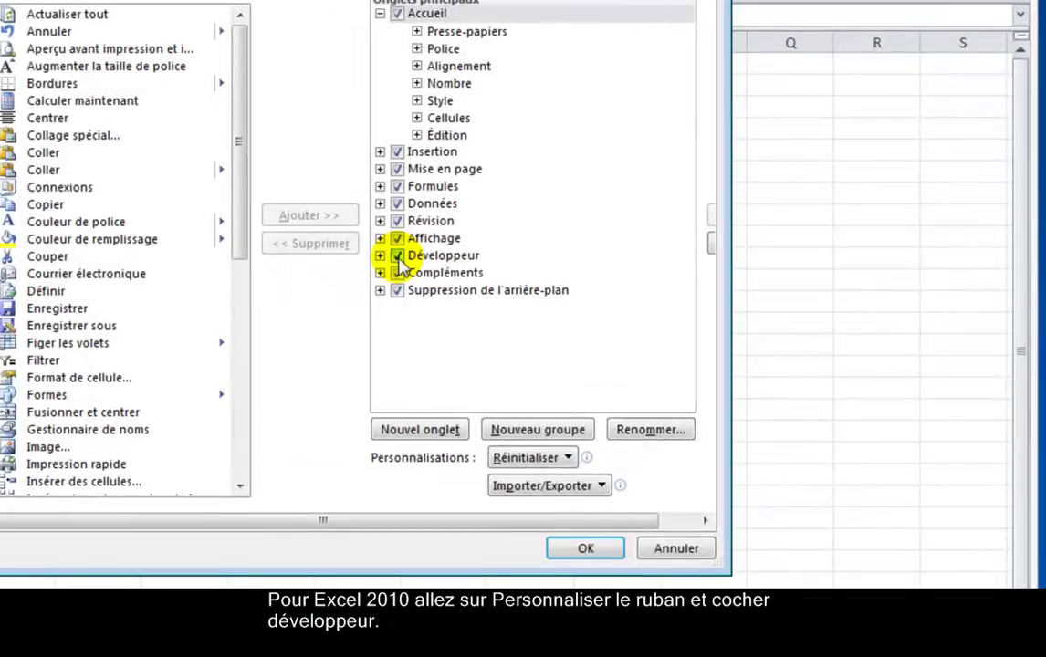
{"action": "left_click", "coordinate": [398, 257]}
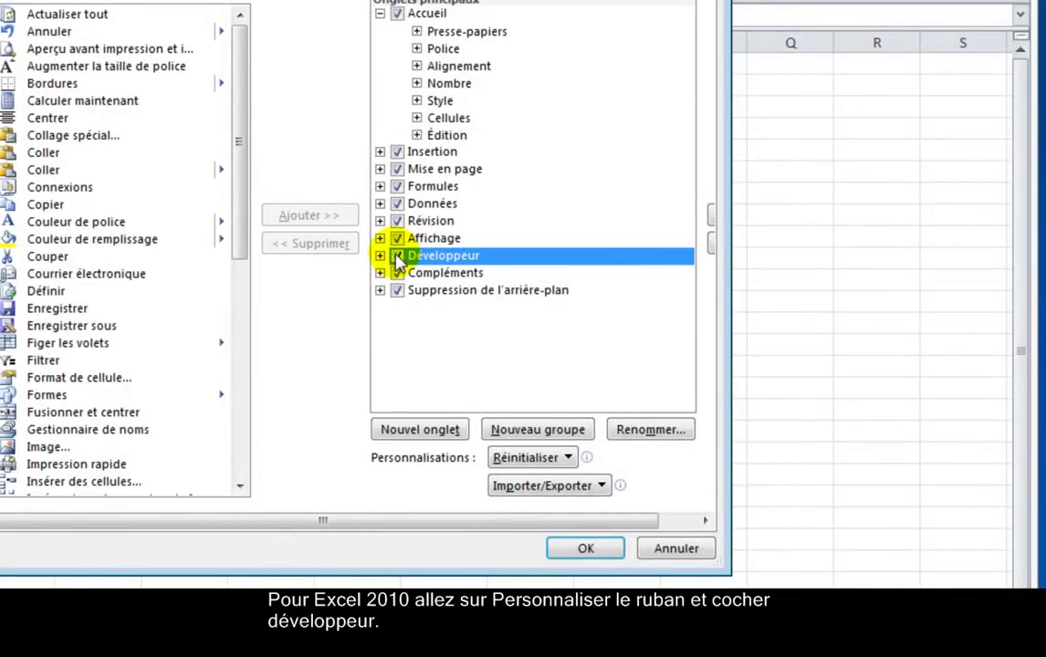
{"action": "left_click", "coordinate": [583, 552]}
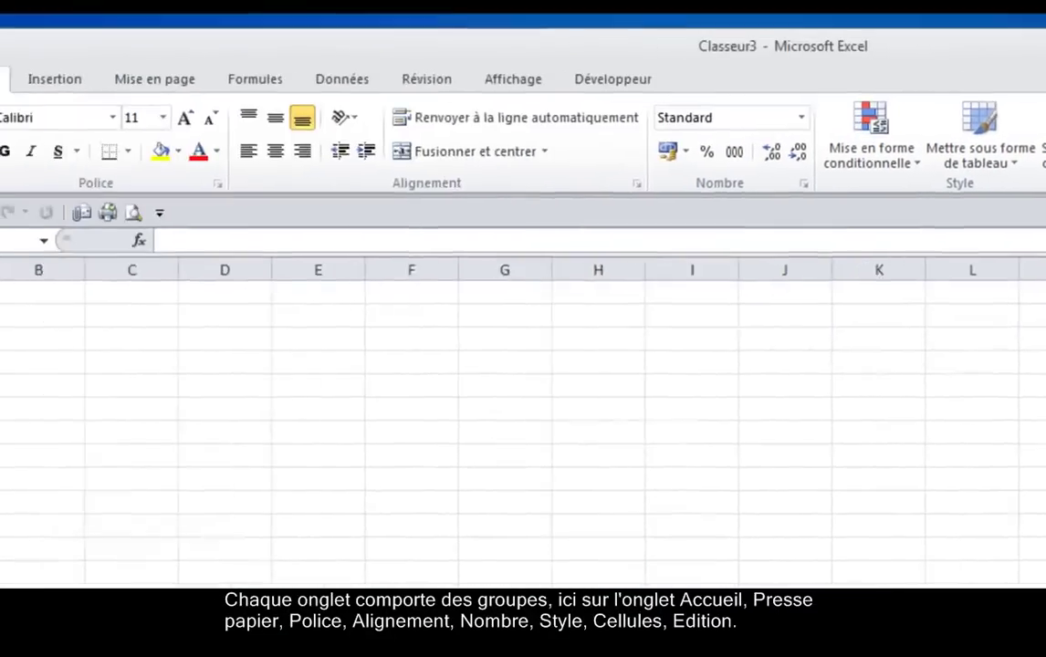
- Examine the Mise en page command groups and the Police settings of the Format de cellule dialog, leaving the cell format unchanged
{"action": "left_click", "coordinate": [330, 88]}
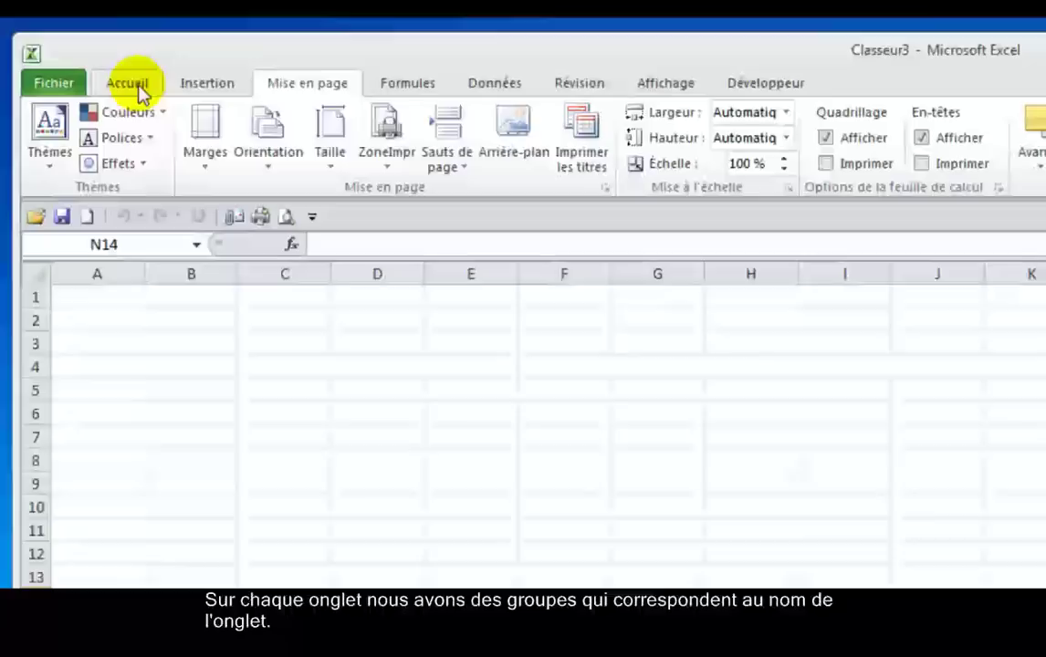
{"action": "left_click", "coordinate": [138, 86]}
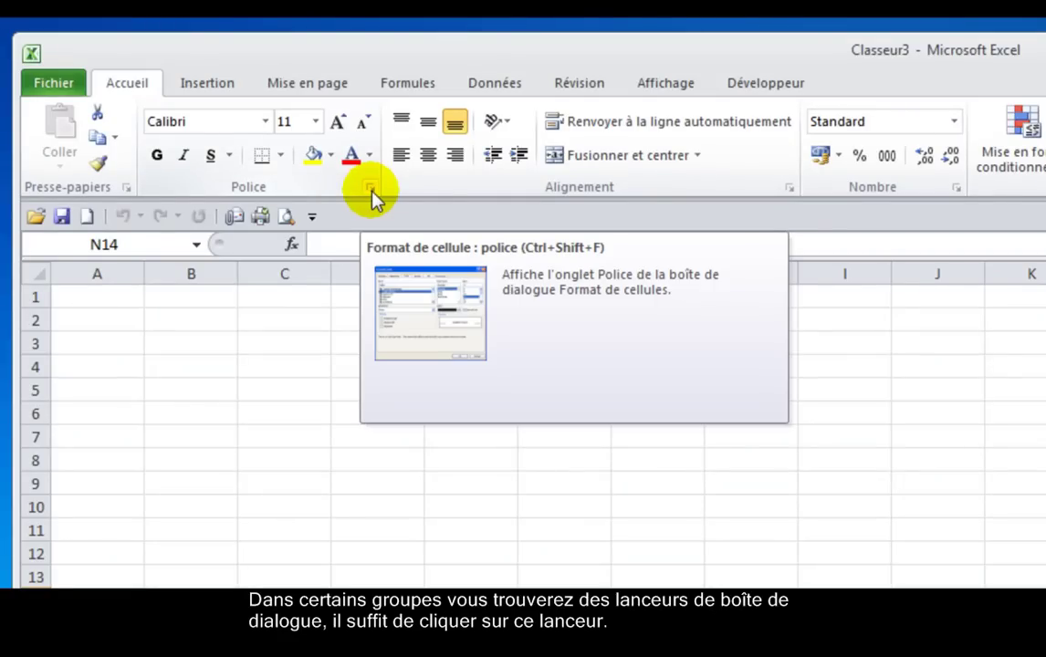
{"action": "left_click", "coordinate": [369, 188]}
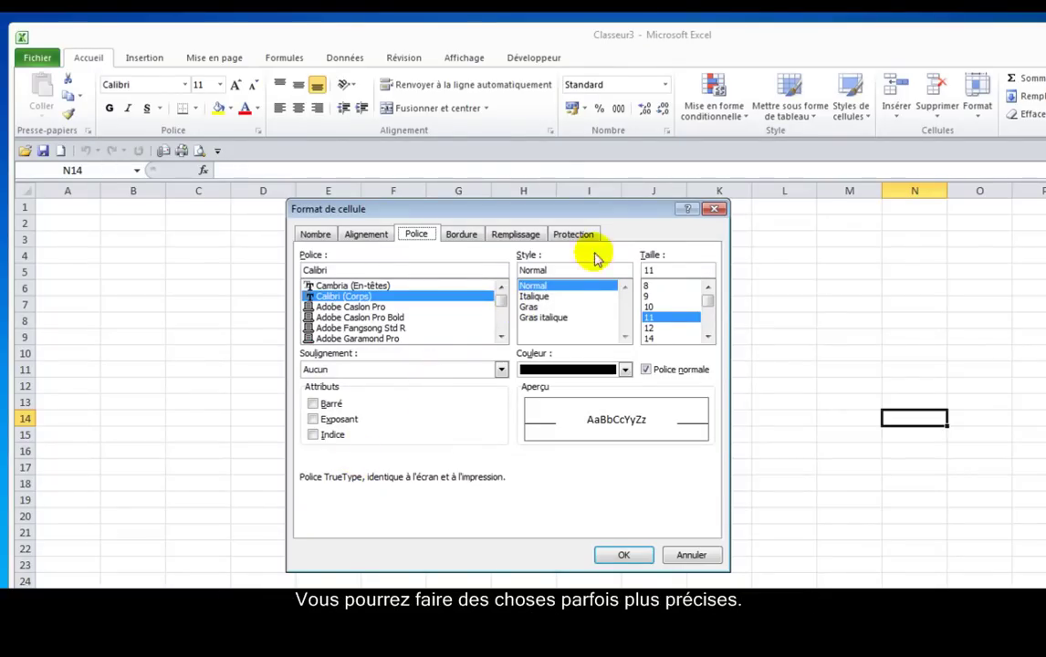
{"action": "left_click", "coordinate": [716, 211]}
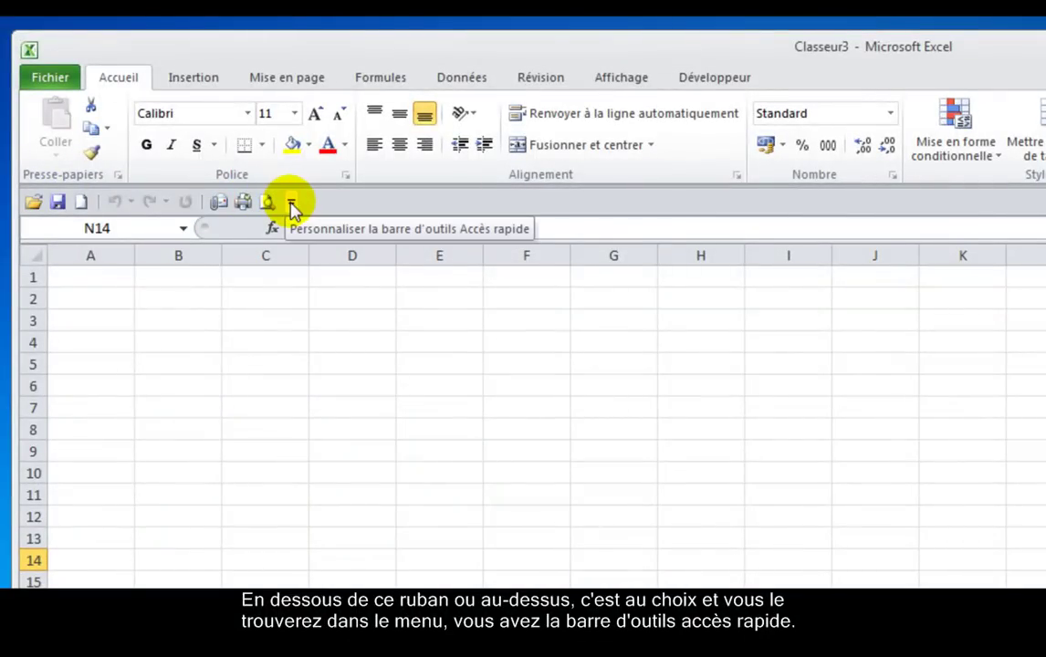
- Show the Quick Access Toolbar above the ribbon and move it back below the ribbon
{"action": "left_click", "coordinate": [291, 205]}
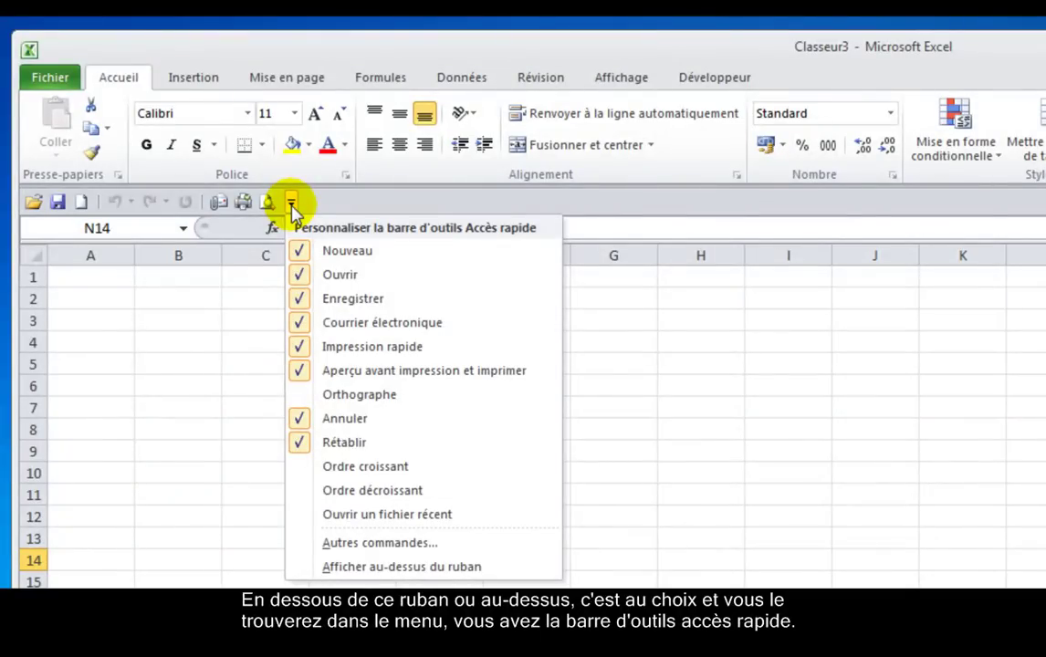
{"action": "left_click", "coordinate": [342, 568]}
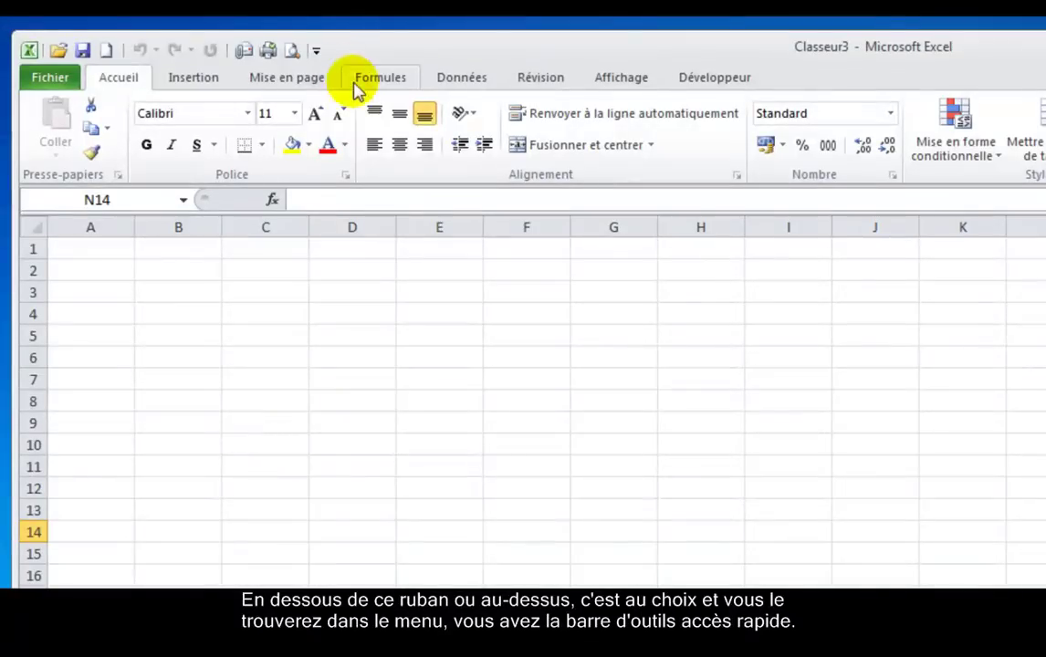
{"action": "left_click", "coordinate": [316, 50]}
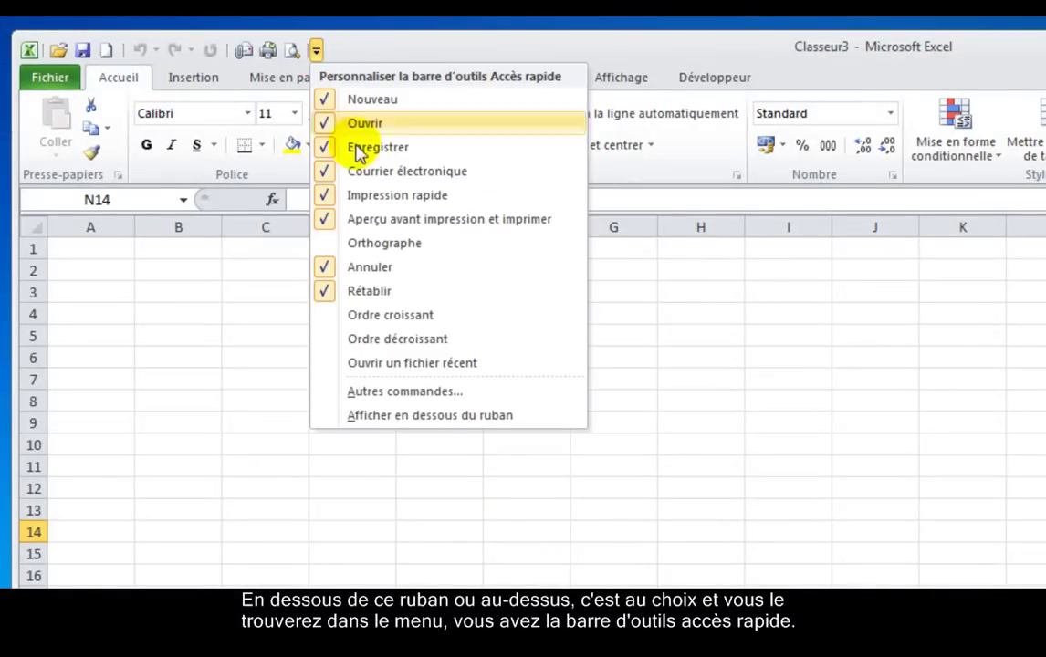
{"action": "left_click", "coordinate": [428, 416]}
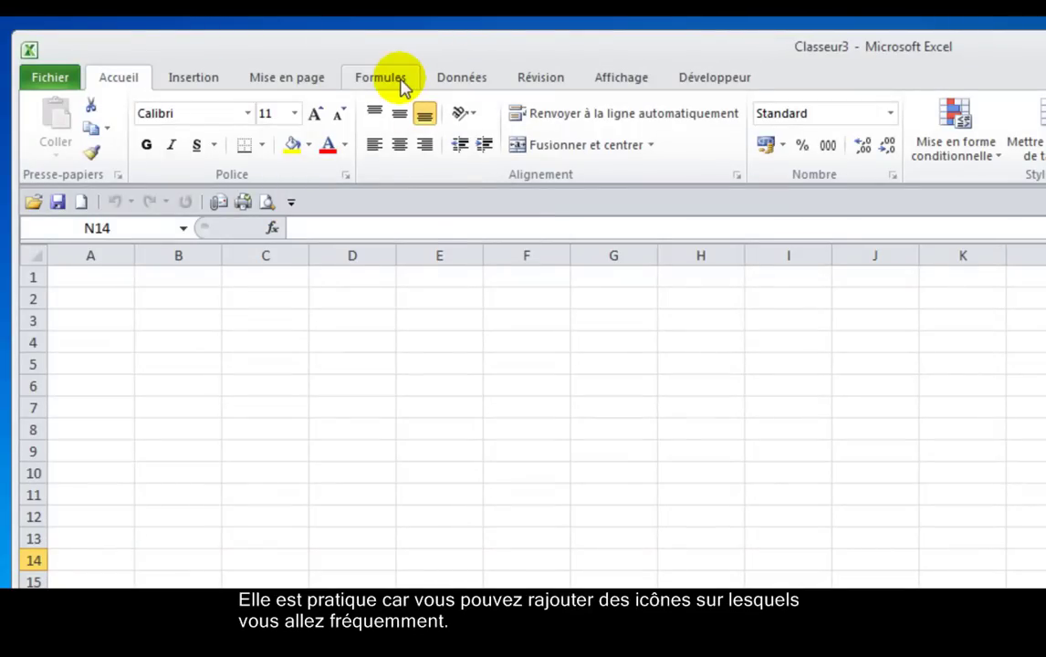
- Add the page Orientation command to the Quick Access Toolbar and show its Portrait and Paysage choices there
{"action": "left_click", "coordinate": [306, 86]}
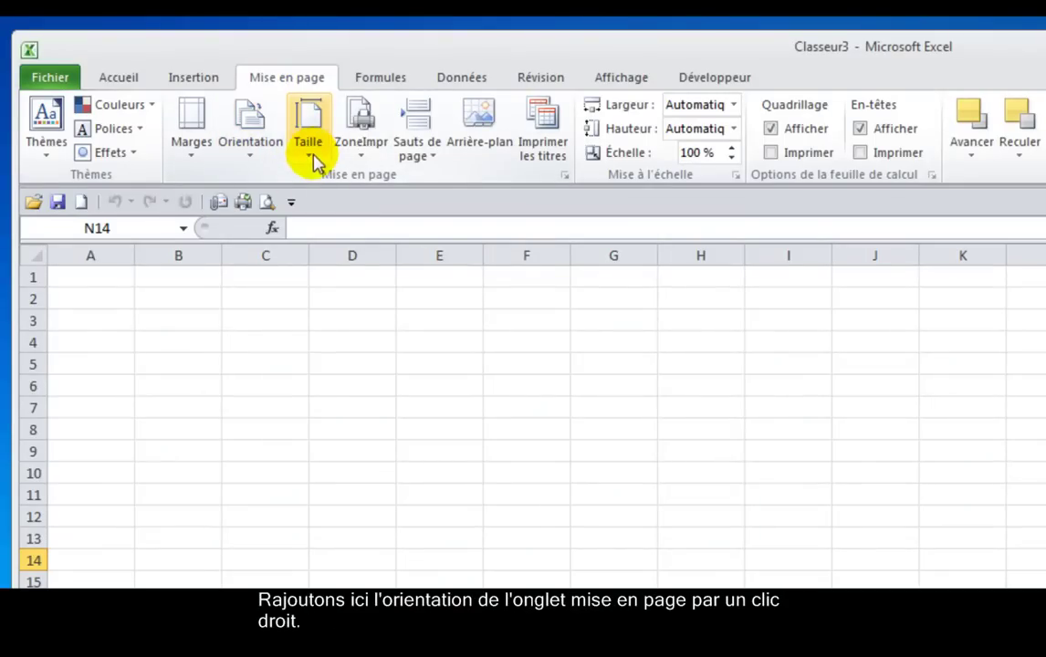
{"action": "right_click", "coordinate": [256, 162]}
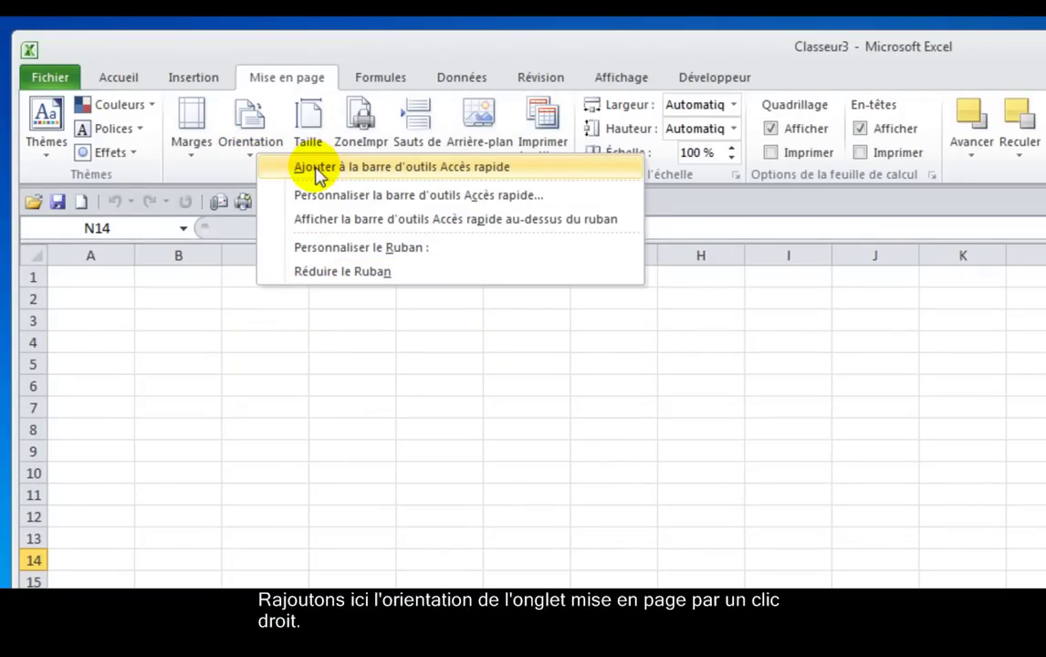
{"action": "left_click", "coordinate": [317, 174]}
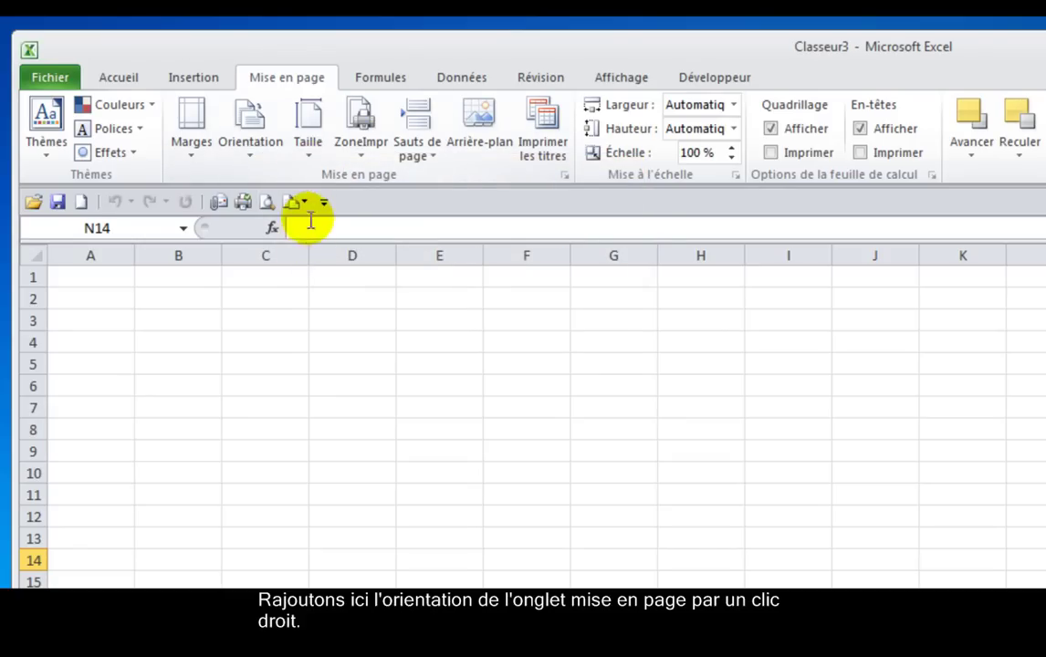
{"action": "left_click", "coordinate": [306, 205]}
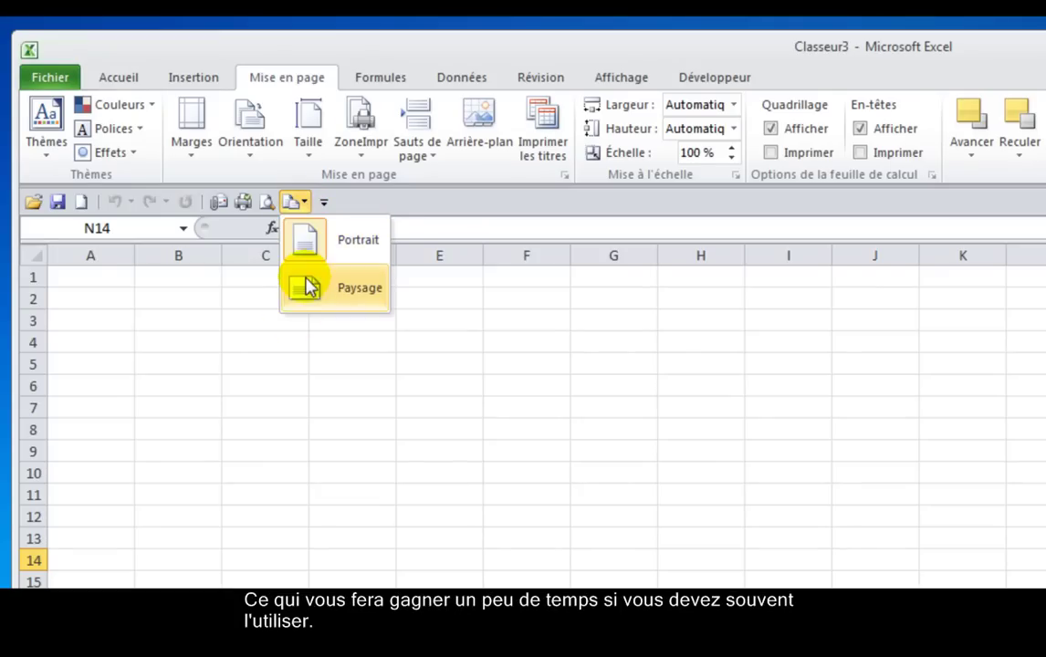
- Remove the Courrier électronique command from the Quick Access Toolbar
{"action": "left_click", "coordinate": [324, 202]}
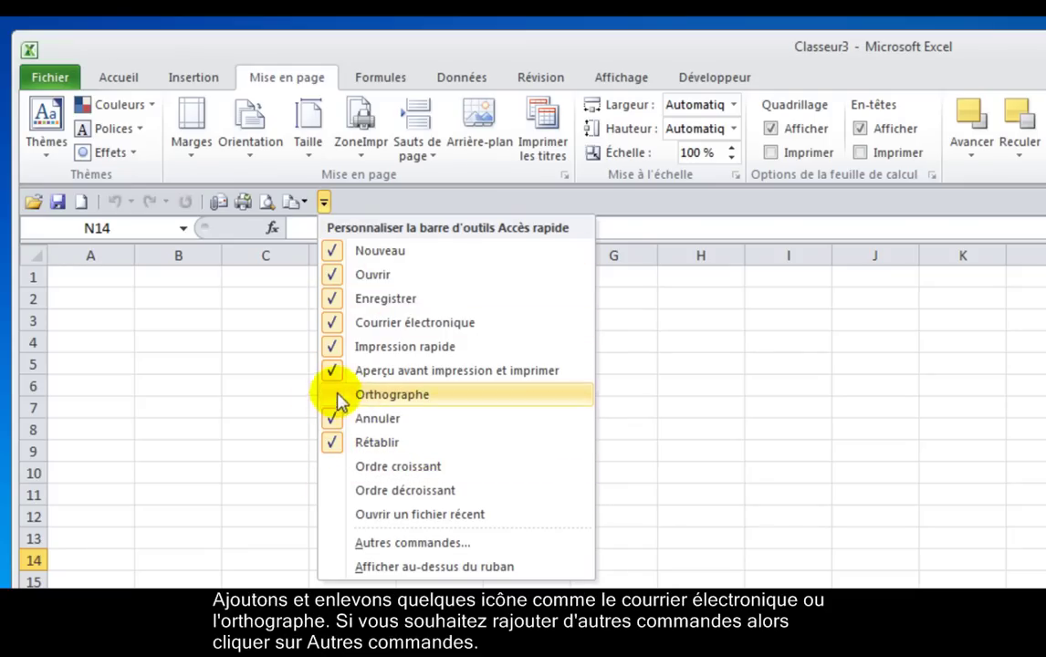
{"action": "left_click", "coordinate": [332, 349]}
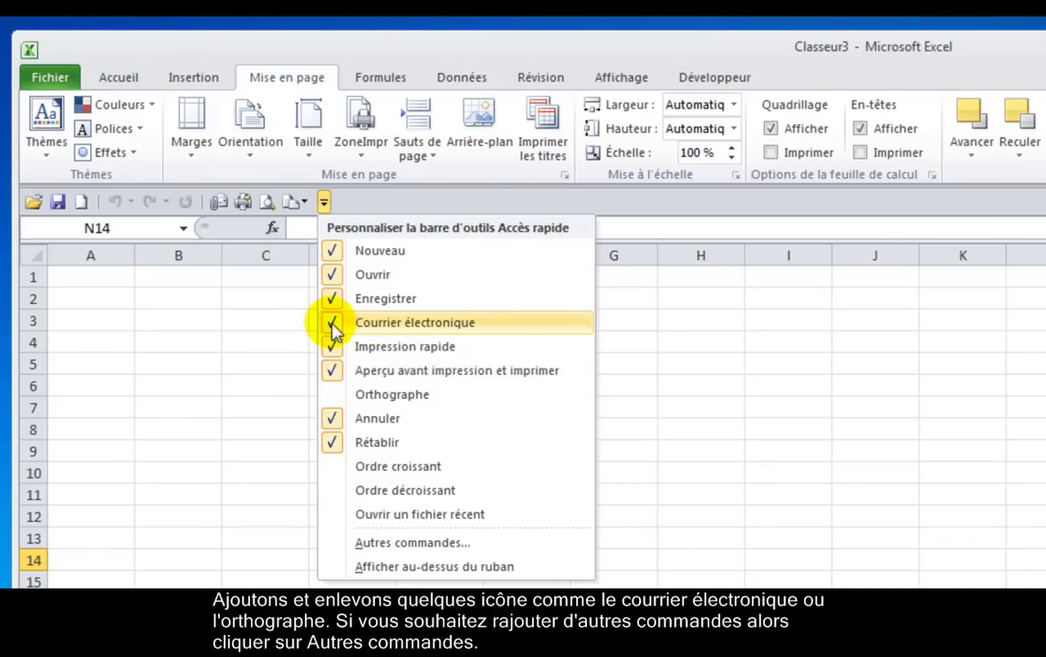
{"action": "left_click", "coordinate": [329, 323]}
- Add the Orthographe command to the Quick Access Toolbar and remove it again
{"action": "left_click", "coordinate": [302, 207]}
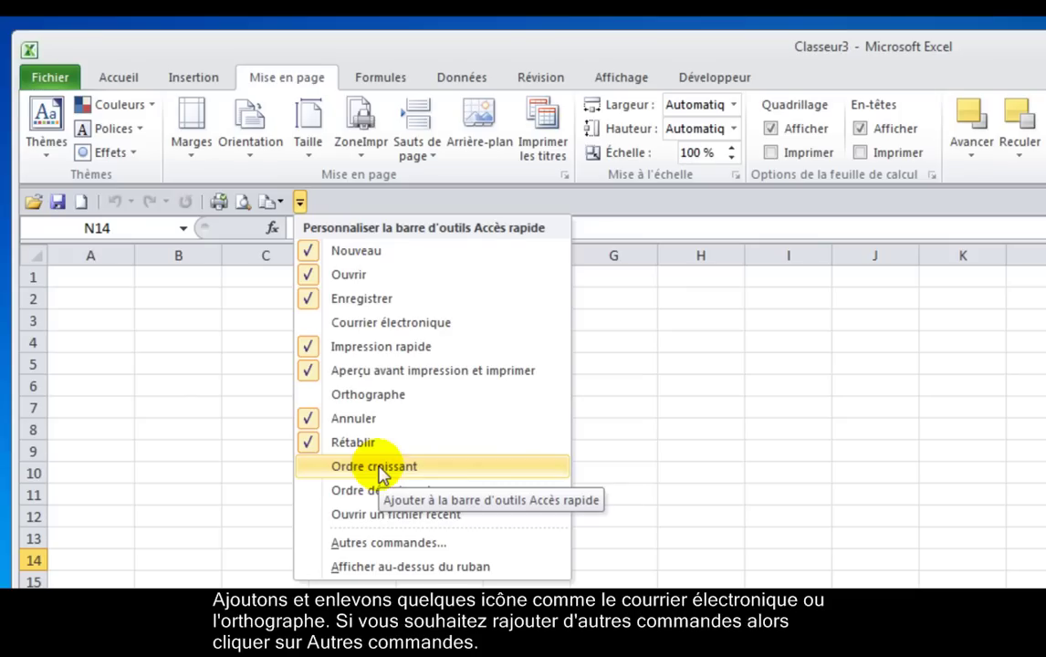
{"action": "left_click", "coordinate": [373, 393]}
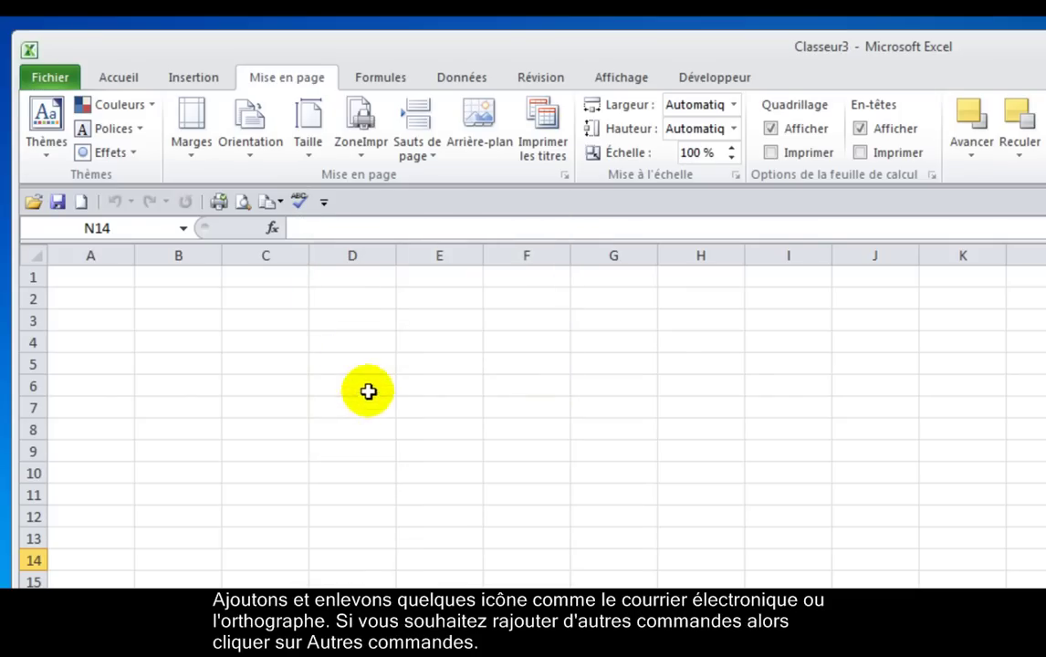
{"action": "left_click", "coordinate": [324, 202]}
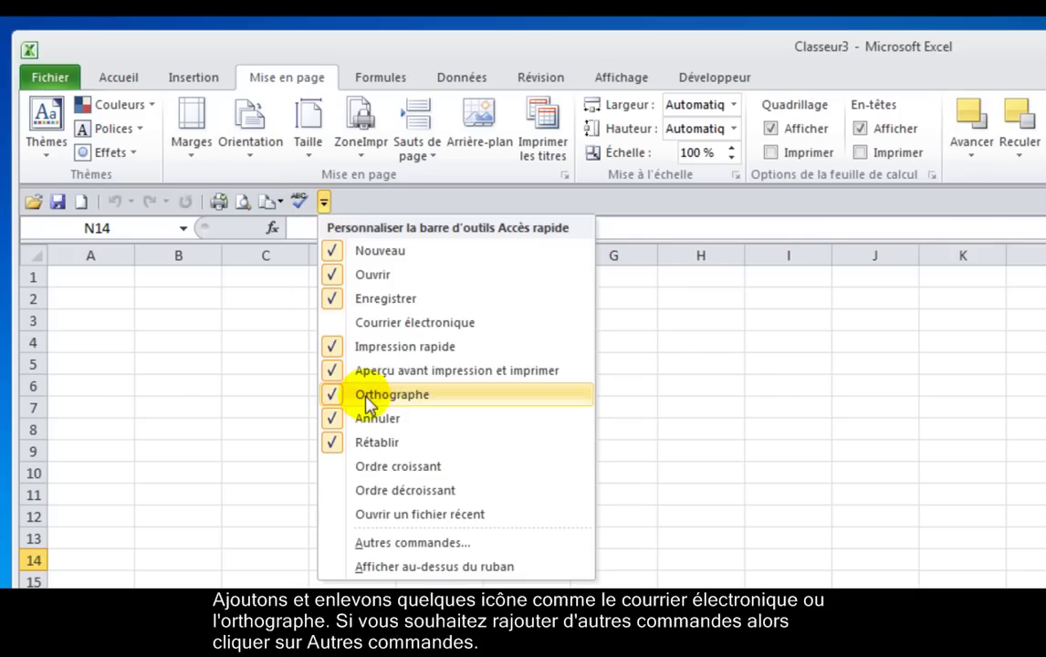
{"action": "left_click", "coordinate": [365, 395]}
- Open the full command settings of the Quick Access Toolbar and browse the Commandes courantes and Commandes non présentes sur le Ruban categories
{"action": "left_click", "coordinate": [300, 203]}
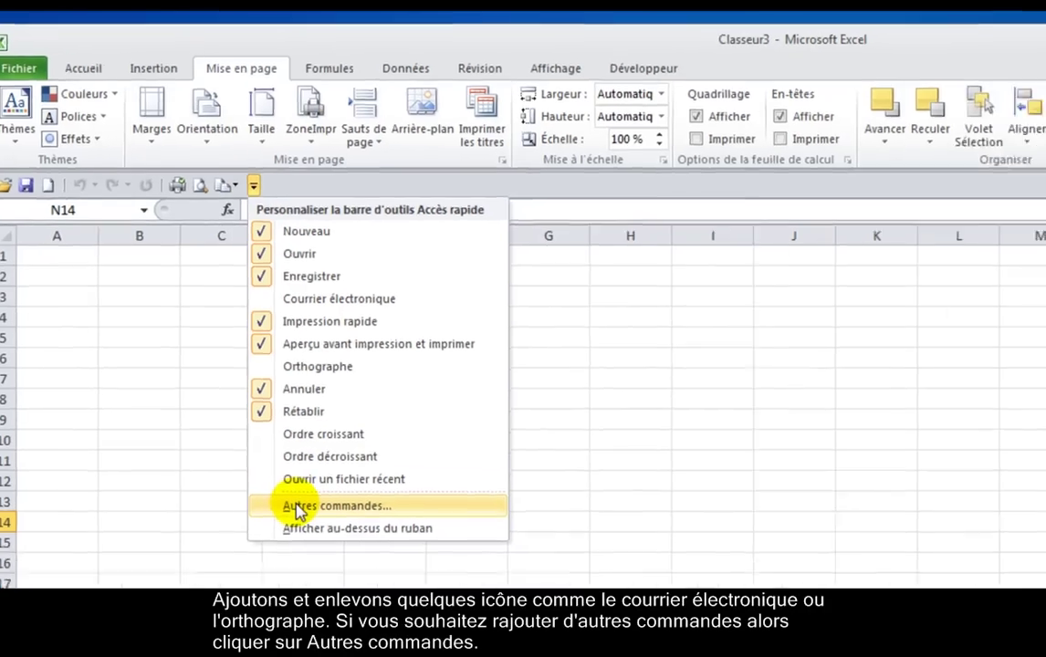
{"action": "left_click", "coordinate": [347, 548]}
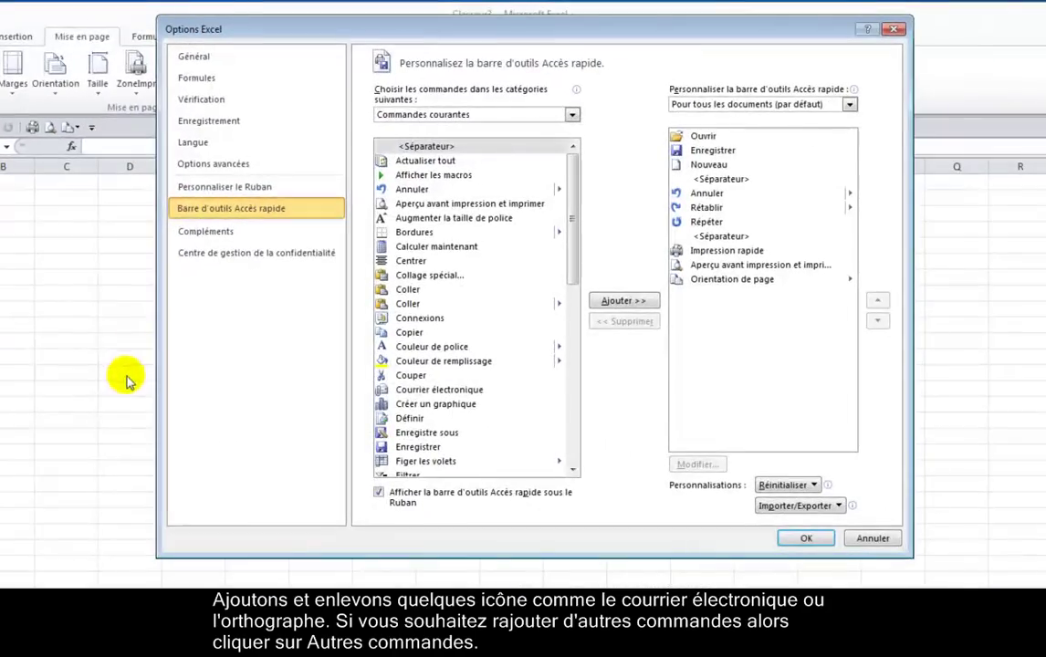
{"action": "left_click_drag", "start_coordinate": [507, 37], "coordinate": [450, 41]}
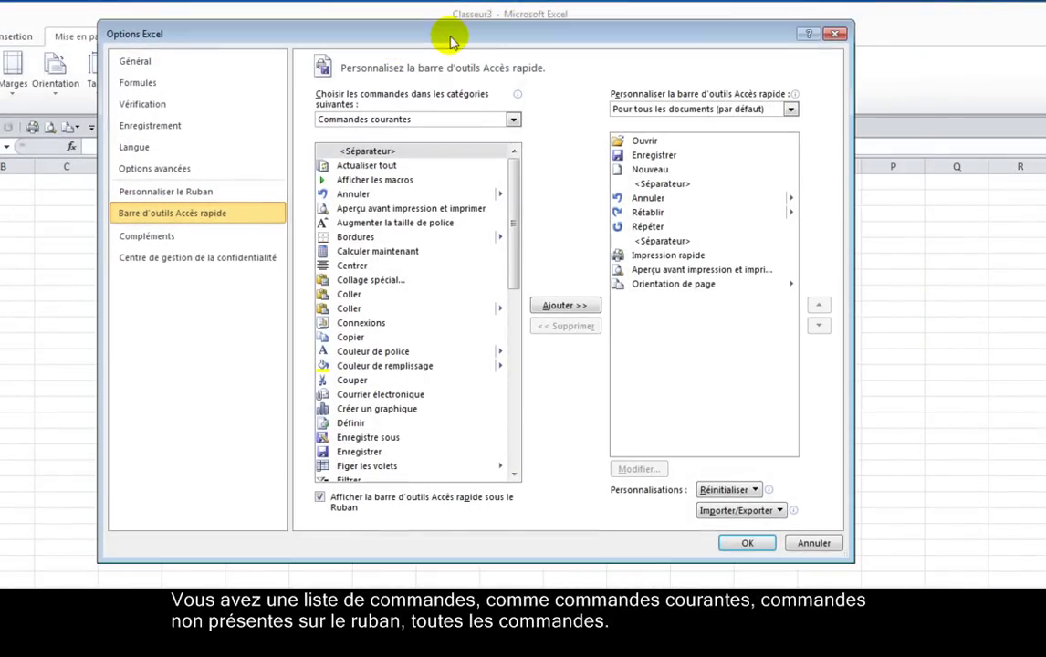
{"action": "left_click", "coordinate": [513, 120]}
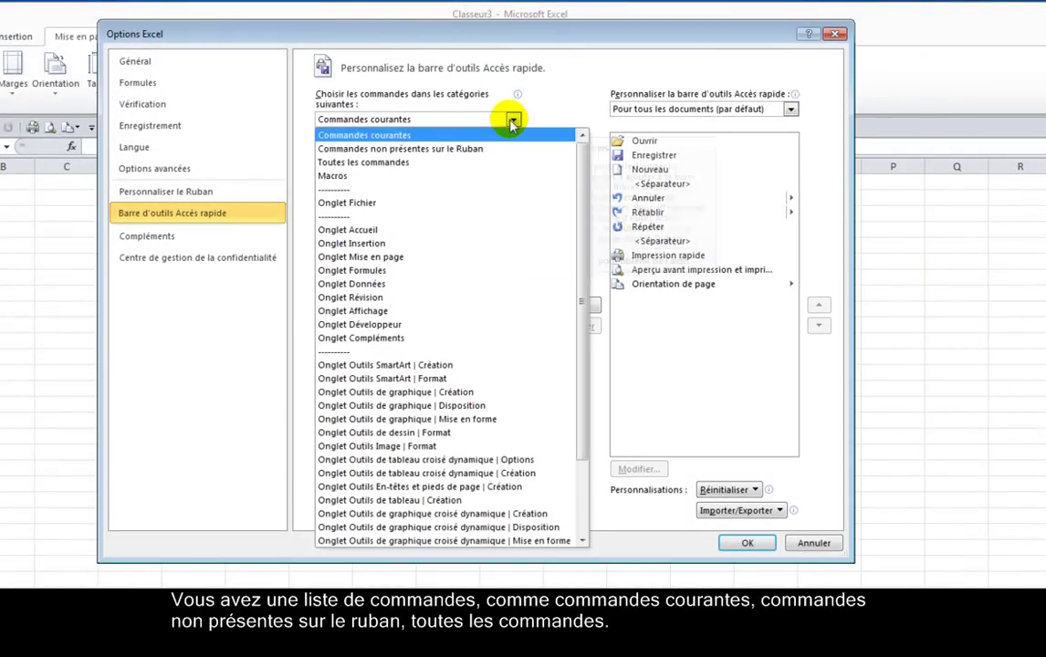
{"action": "left_click", "coordinate": [399, 138]}
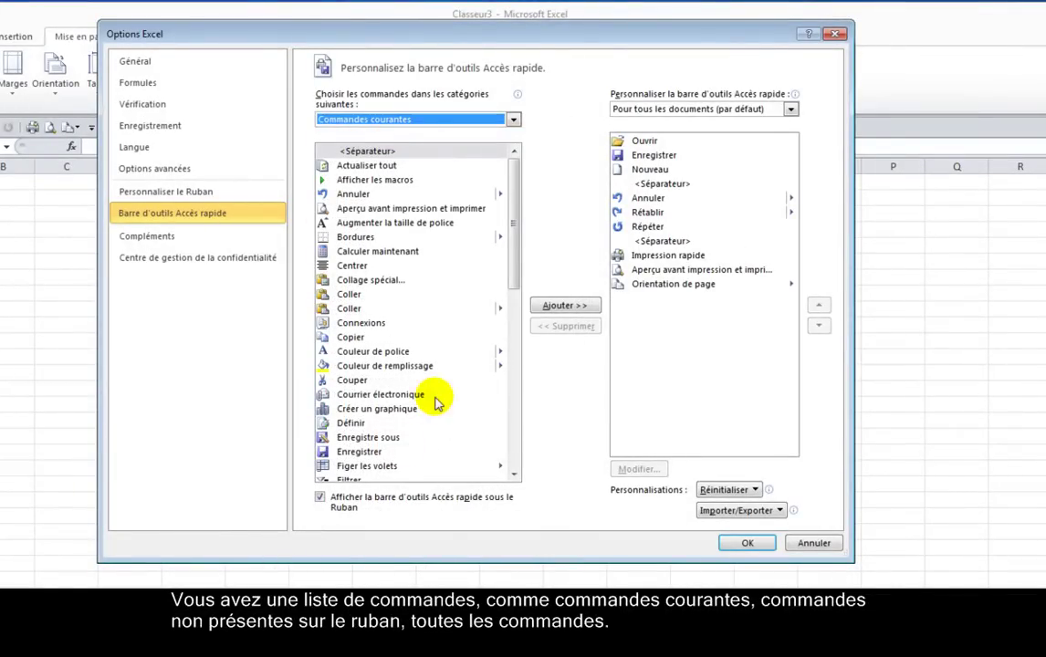
{"action": "left_click", "coordinate": [404, 119]}
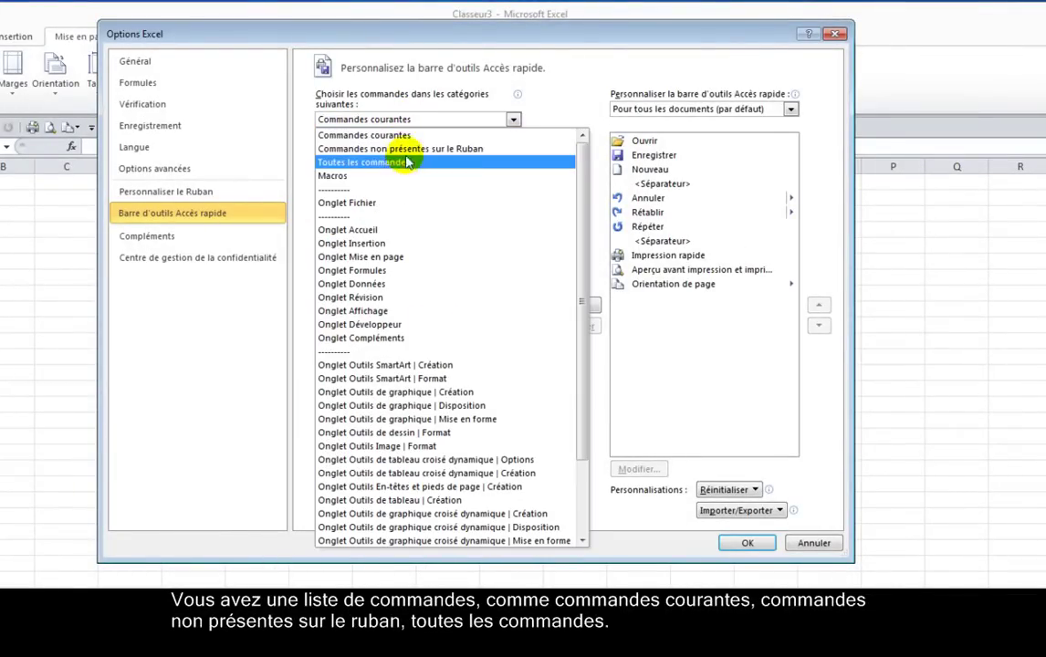
{"action": "left_click", "coordinate": [408, 152]}
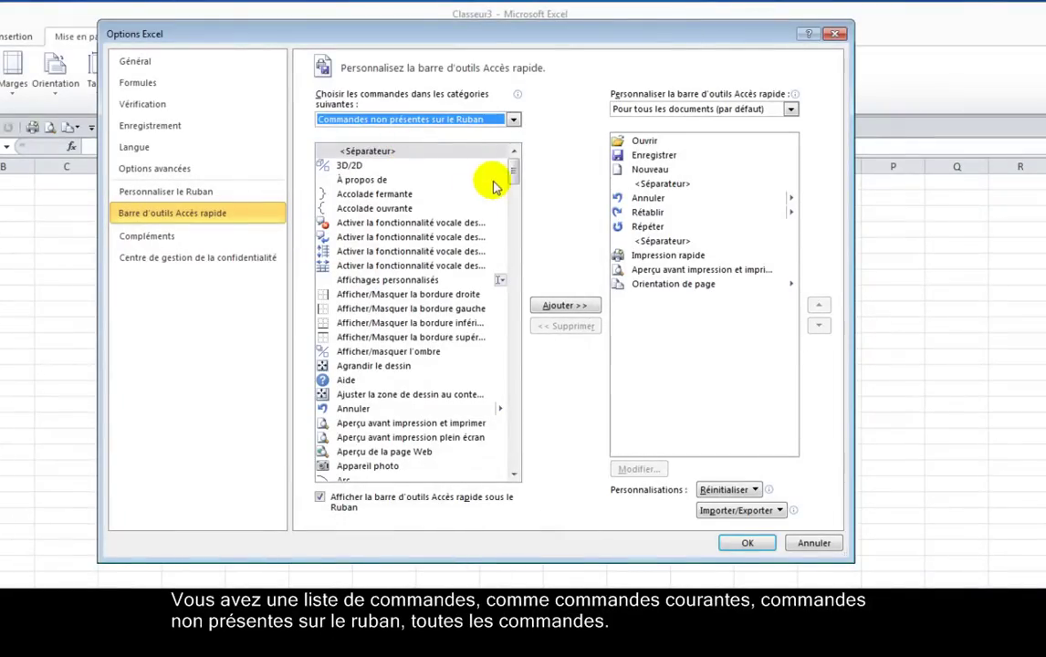
{"action": "left_click_drag", "start_coordinate": [517, 171], "coordinate": [493, 121]}
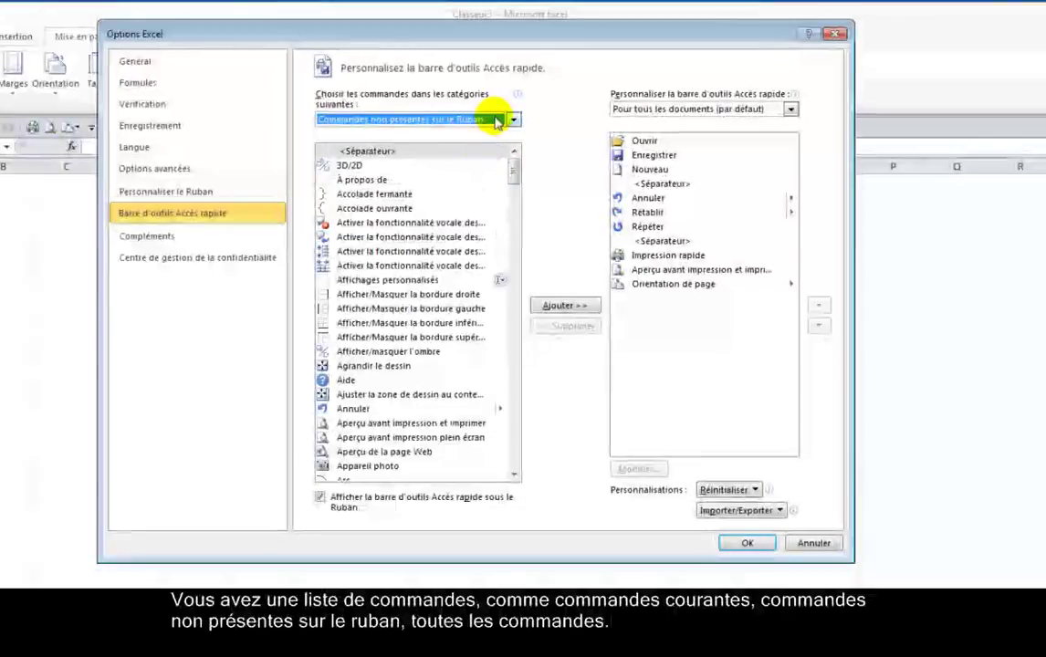
- Add the Plancher du graphique command from Toutes les commandes to the Quick Access Toolbar list and remove it again
{"action": "left_click", "coordinate": [514, 122]}
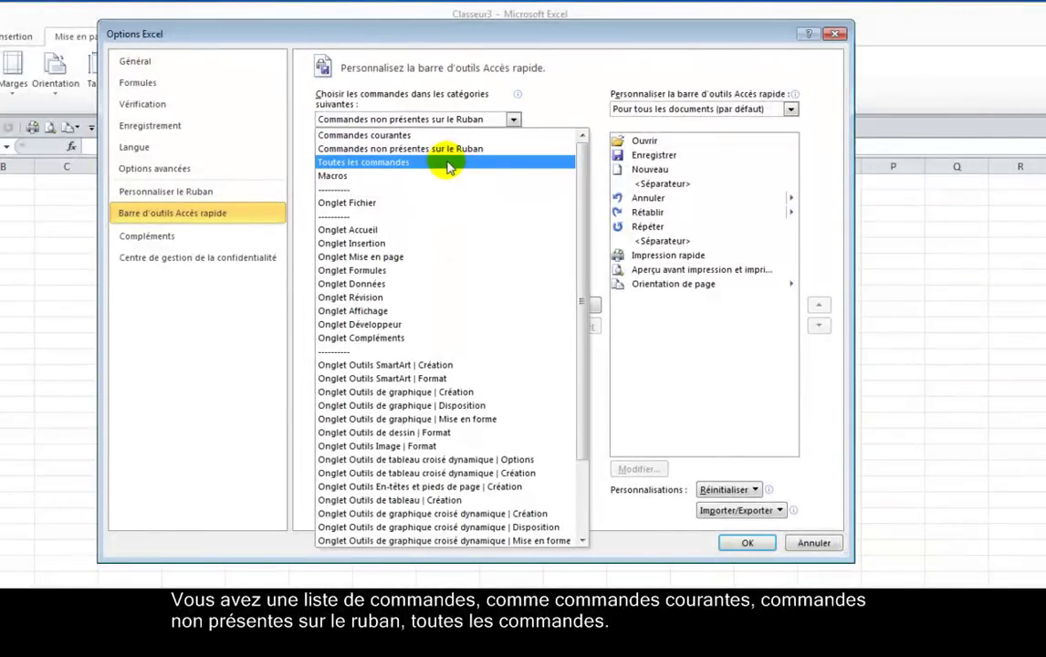
{"action": "left_click", "coordinate": [448, 164]}
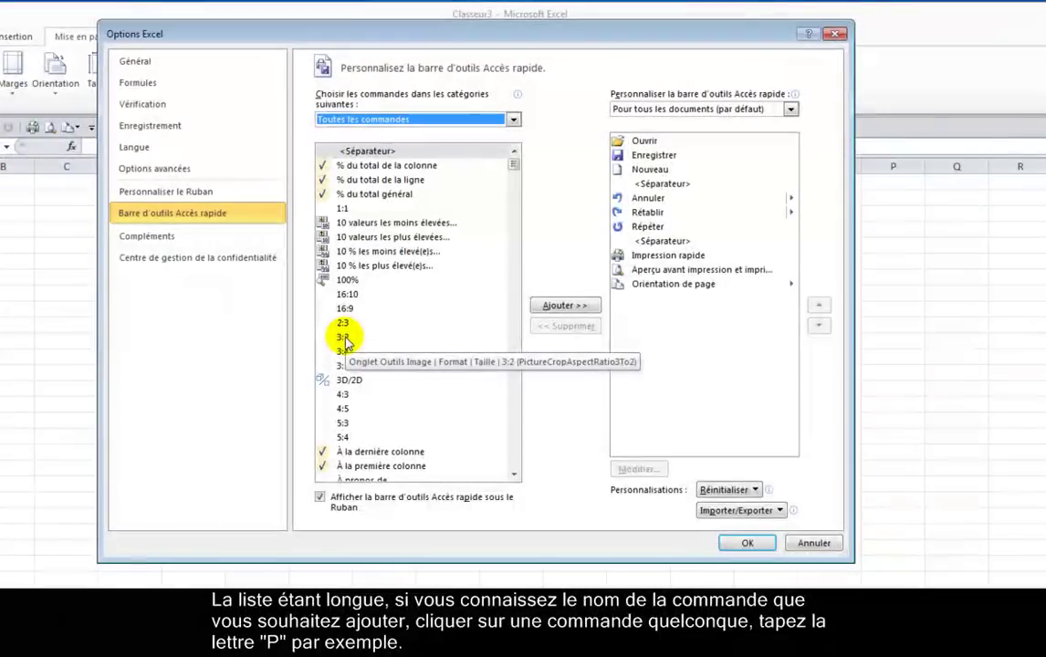
{"action": "left_click", "coordinate": [345, 339]}
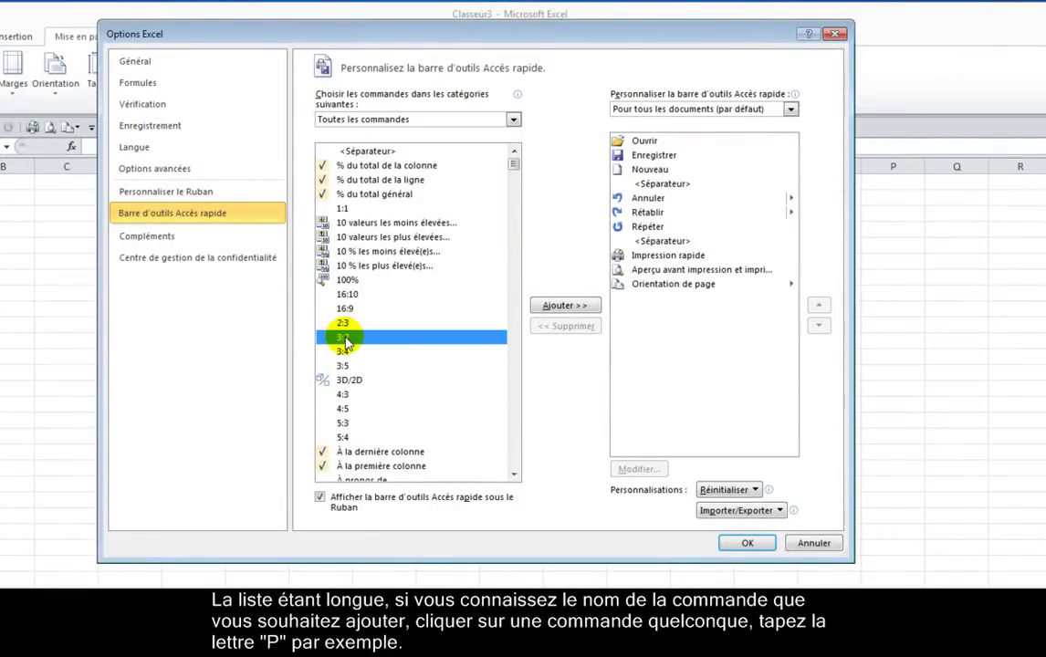
{"action": "key", "text": "p"}
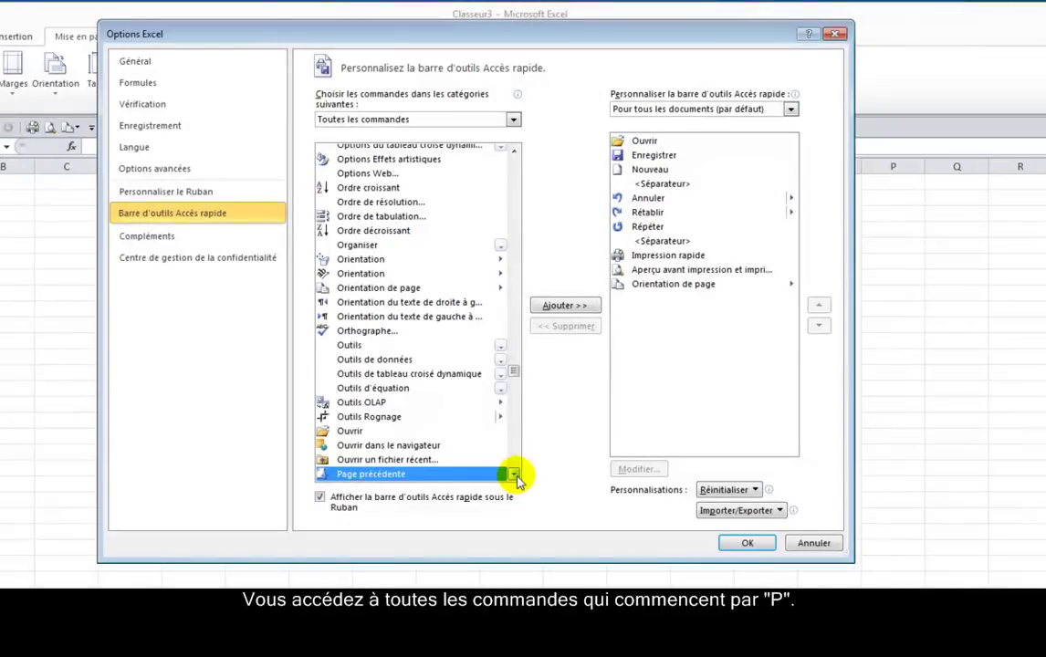
{"action": "left_click_drag", "start_coordinate": [514, 476], "coordinate": [514, 476]}
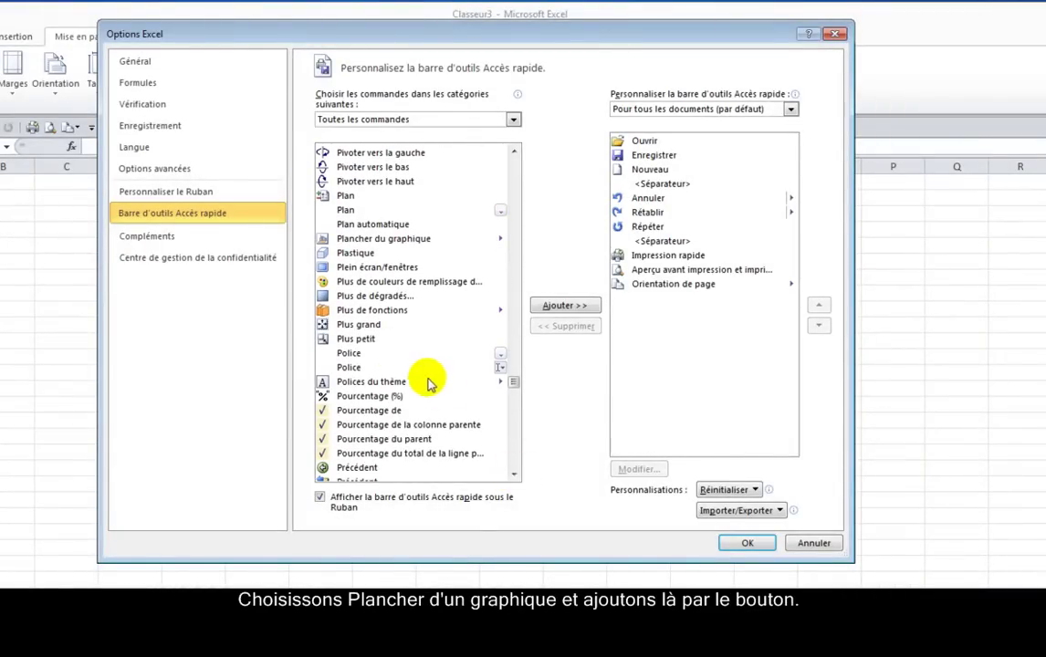
{"action": "left_click", "coordinate": [379, 238]}
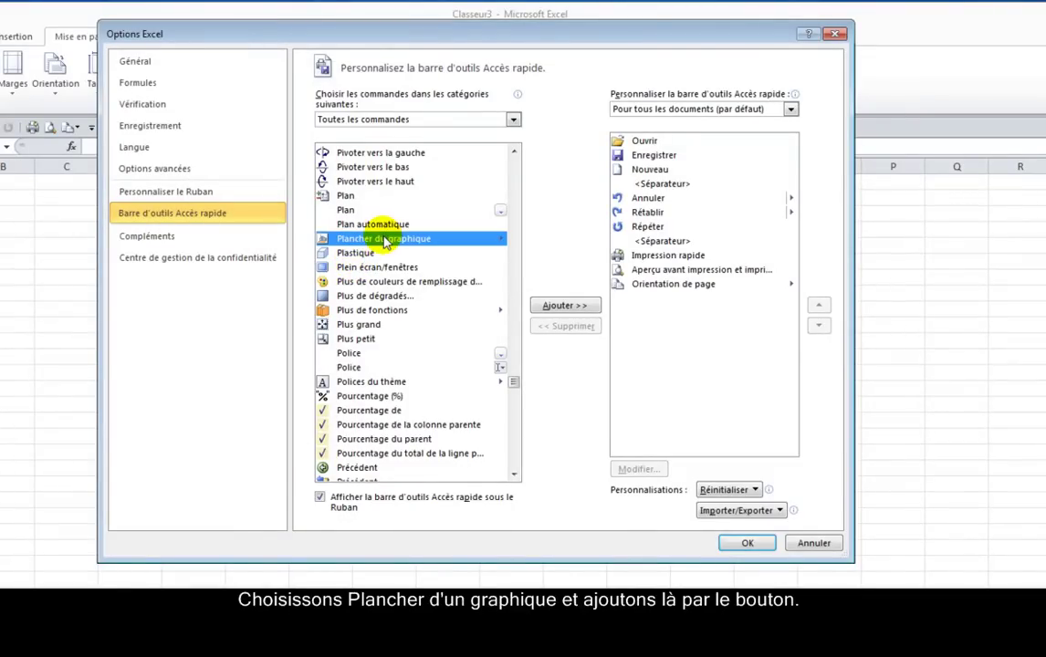
{"action": "left_click", "coordinate": [577, 309]}
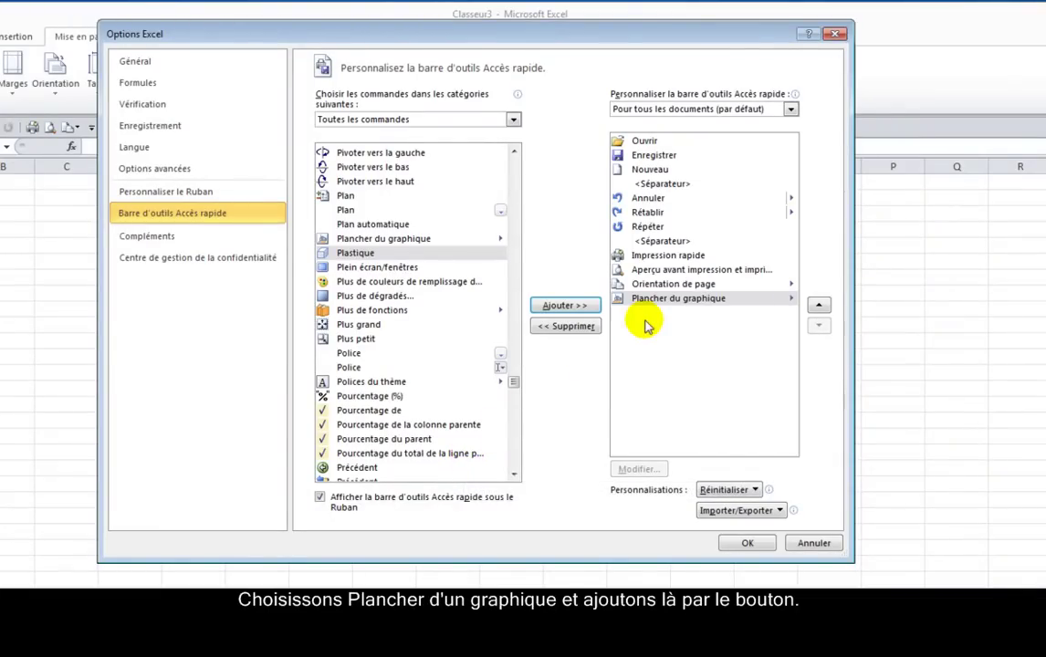
{"action": "left_click", "coordinate": [664, 299]}
{"action": "left_click", "coordinate": [584, 328]}
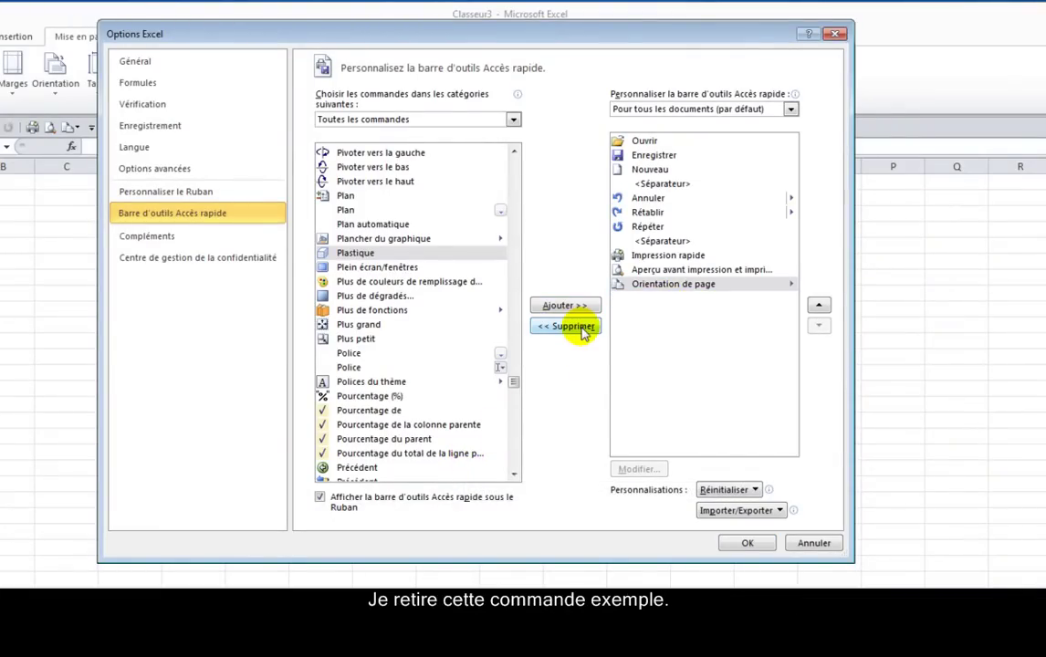
- Add a separator after Orientation de page at the end of the Quick Access Toolbar list
{"action": "left_click_drag", "start_coordinate": [511, 365], "coordinate": [497, 154]}
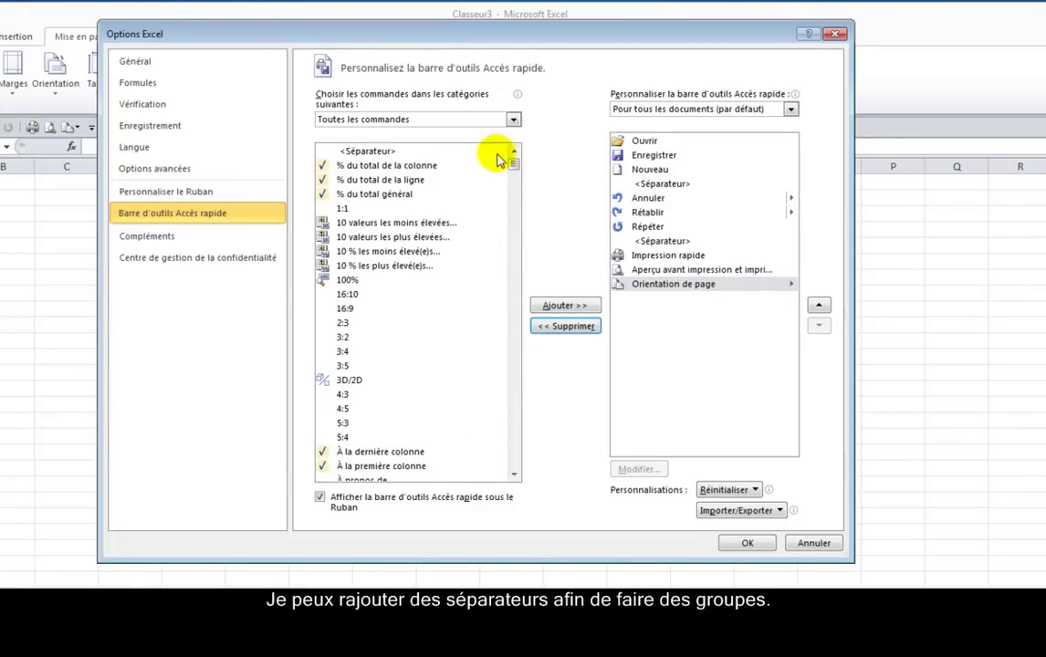
{"action": "left_click", "coordinate": [365, 151]}
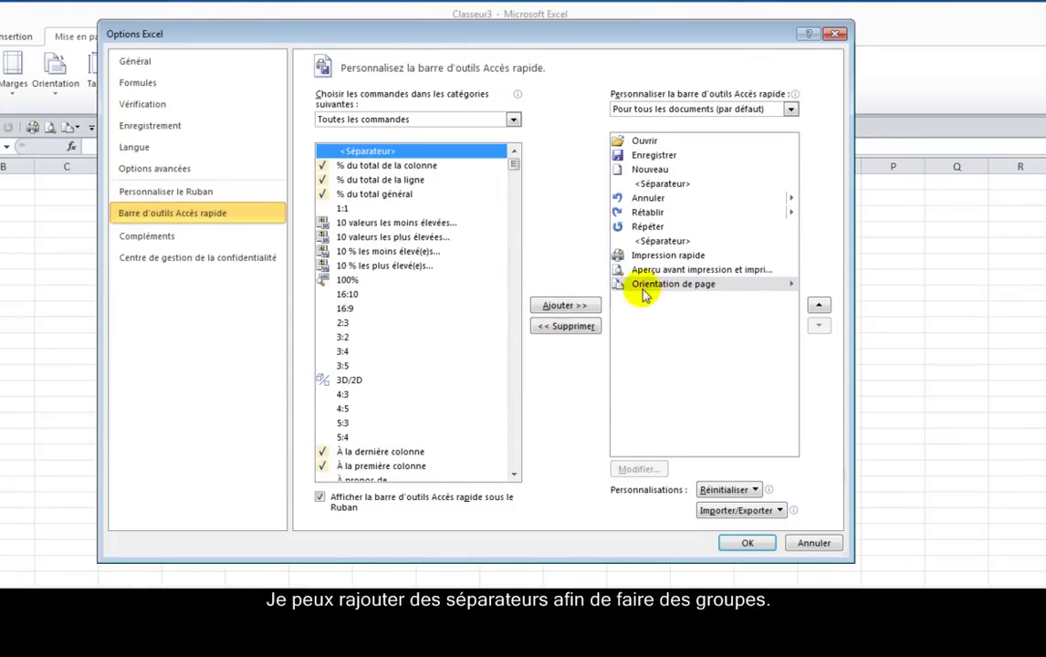
{"action": "left_click", "coordinate": [562, 304]}
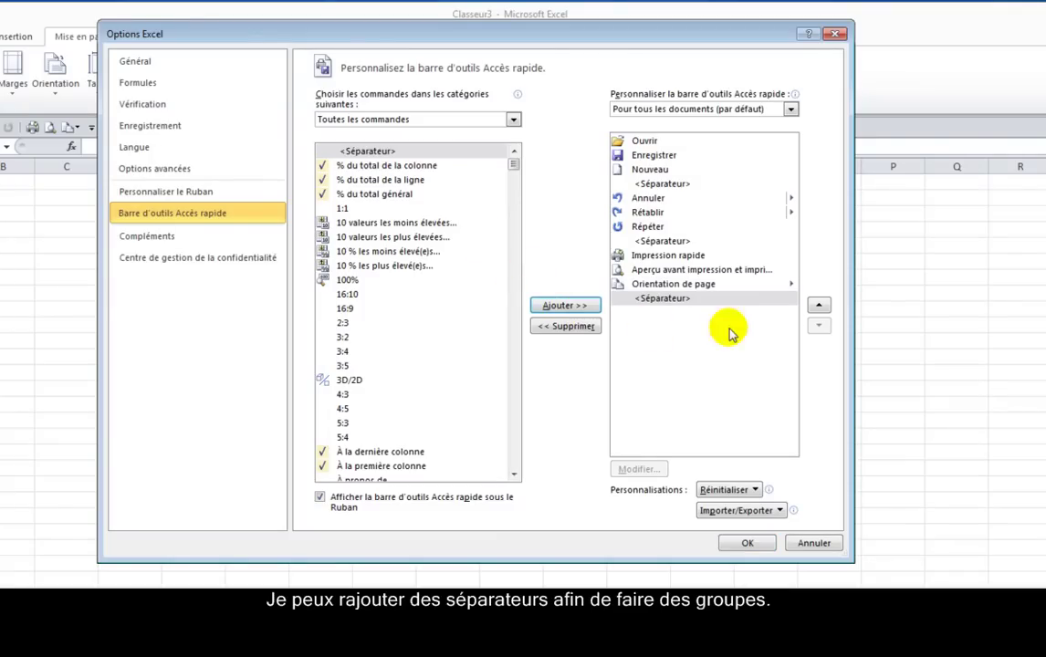
- Move Impression rapide up to directly below Nouveau in the Quick Access Toolbar list and apply the changes
{"action": "left_click", "coordinate": [672, 258]}
{"action": "left_click", "coordinate": [819, 308]}
{"action": "left_click", "coordinate": [819, 307]}
{"action": "left_click", "coordinate": [819, 308]}
{"action": "left_click", "coordinate": [819, 308]}
{"action": "left_click", "coordinate": [818, 307]}
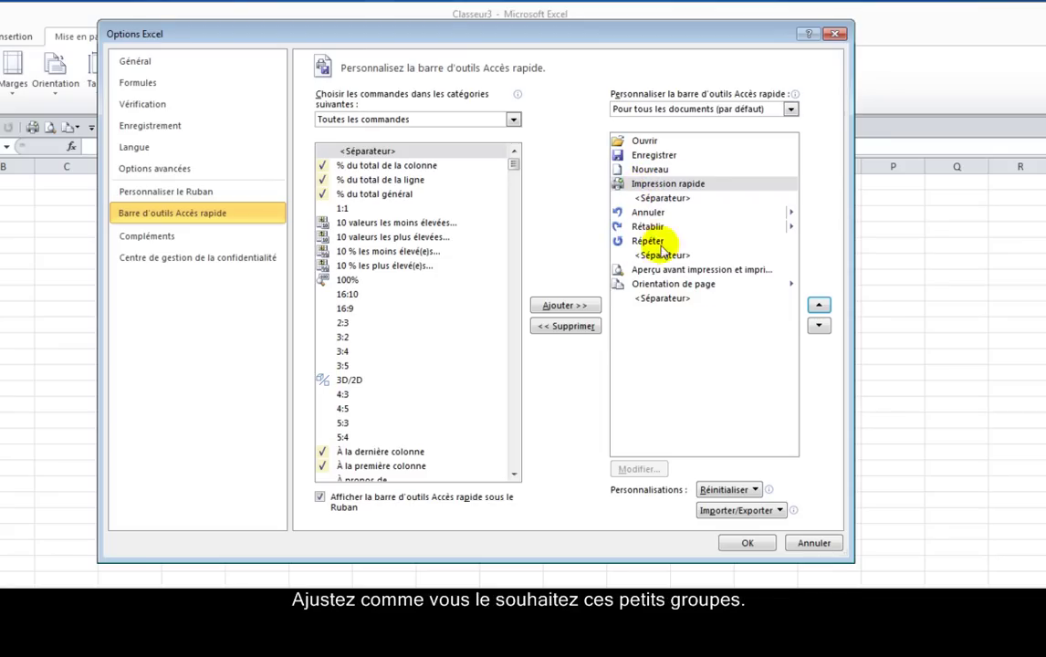
{"action": "left_click", "coordinate": [747, 543]}
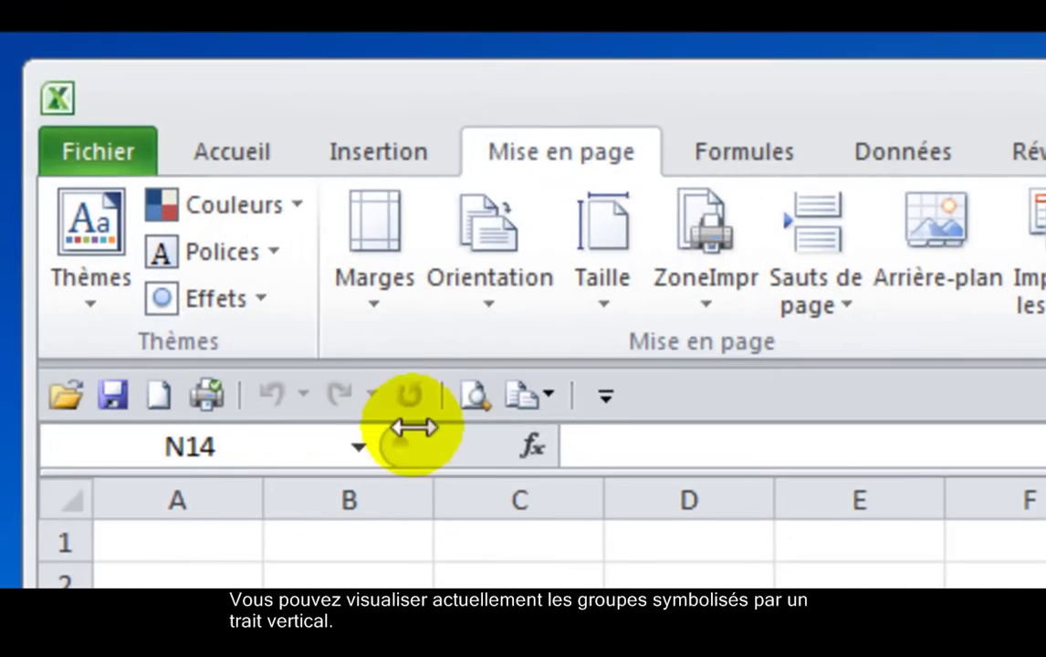
- Export all customizations to the Bureau as Excel - Personnalisations.exportedUI and close the options
{"action": "left_click", "coordinate": [606, 398]}
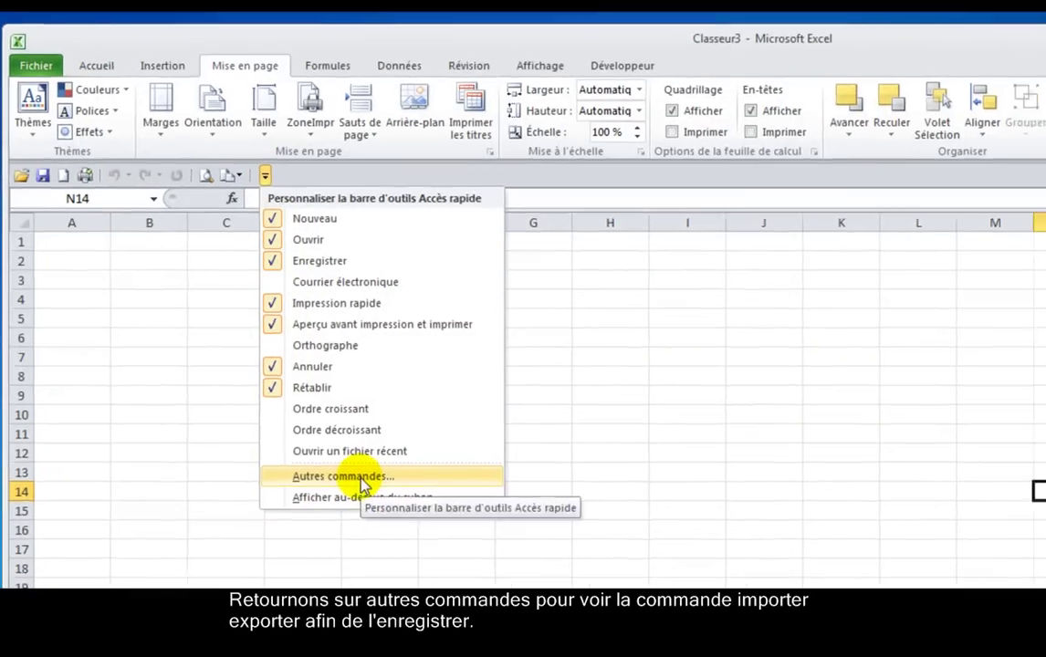
{"action": "left_click", "coordinate": [380, 492]}
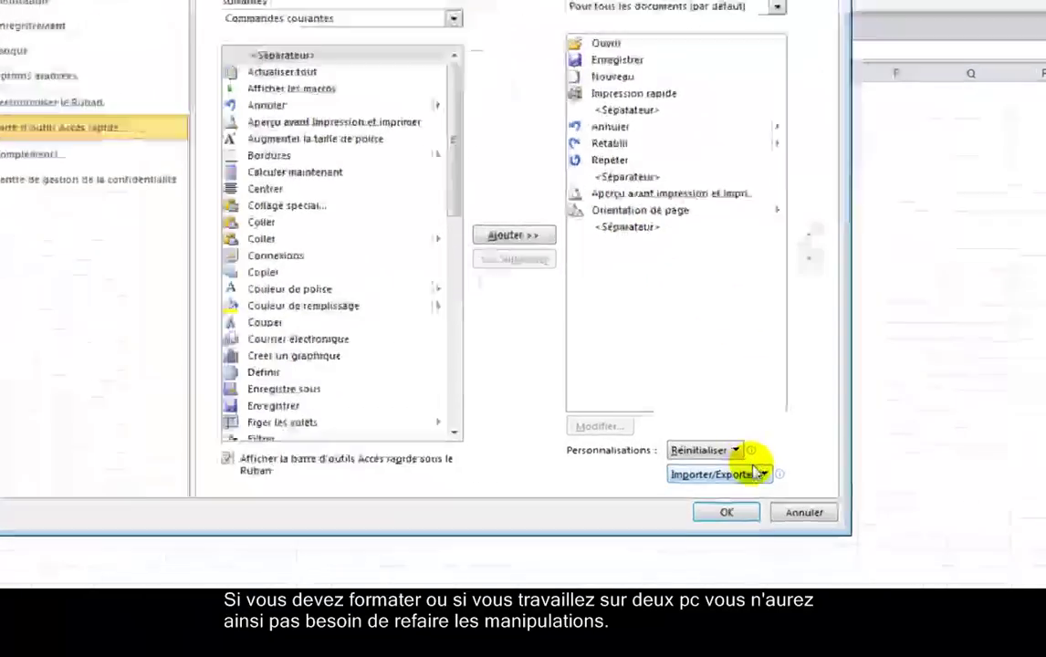
{"action": "left_click", "coordinate": [754, 471]}
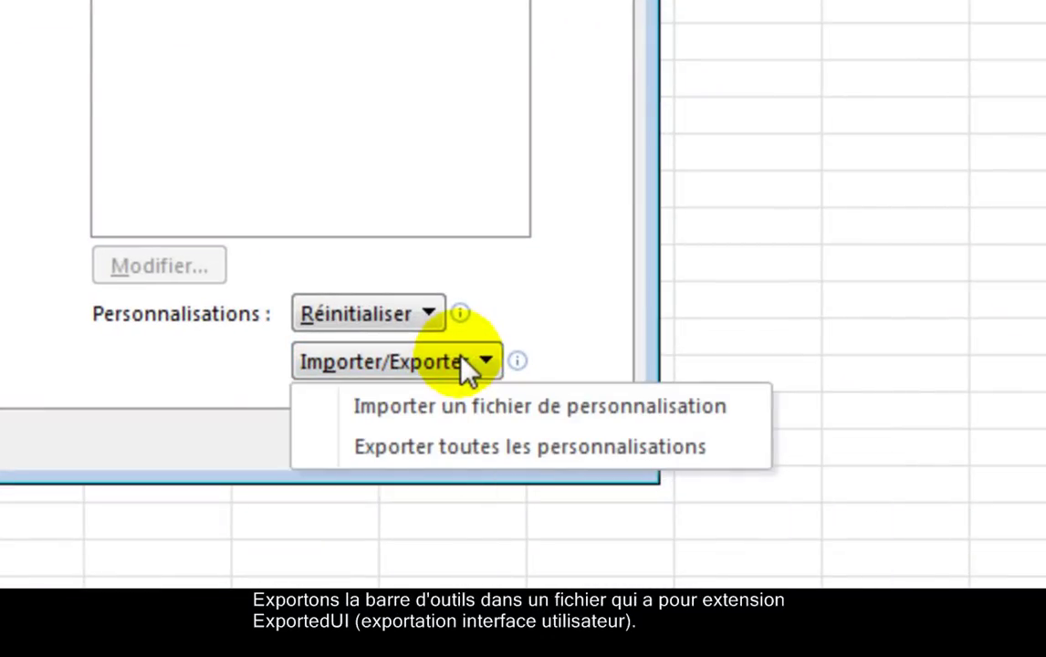
{"action": "left_click", "coordinate": [450, 459]}
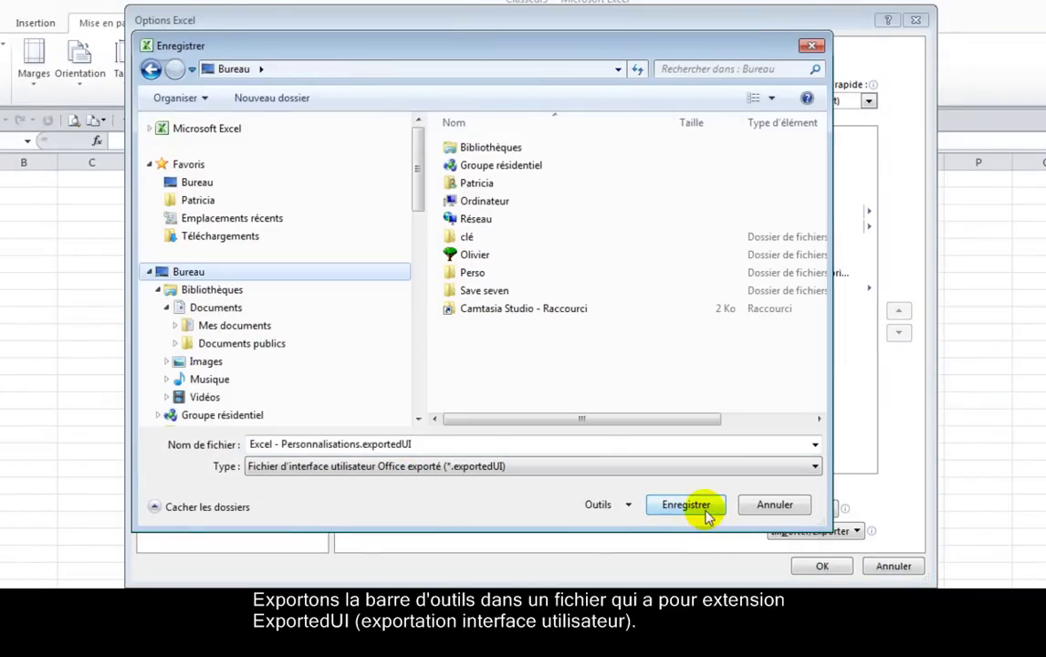
{"action": "left_click", "coordinate": [687, 504]}
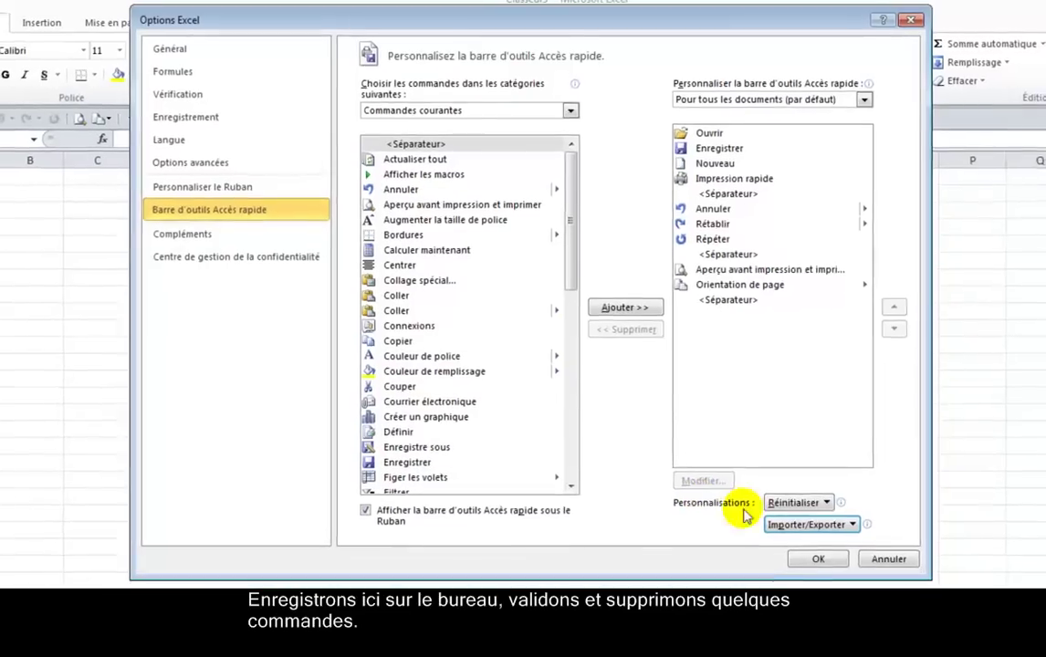
{"action": "left_click", "coordinate": [815, 552]}
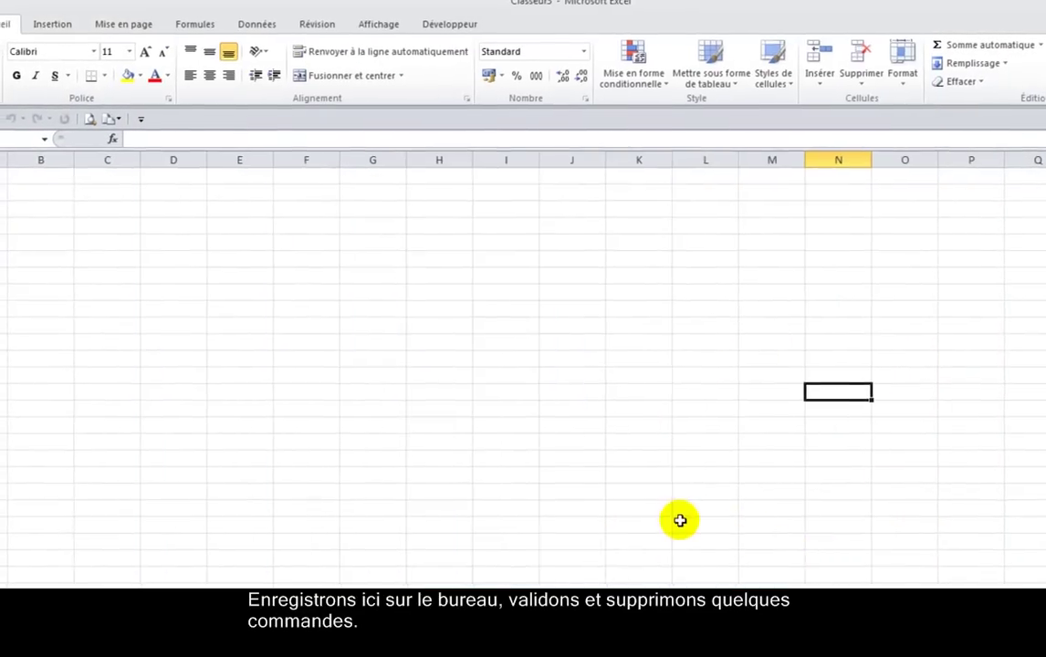
- Remove the Ouvrir, Rétablir and Orientation de page commands from the Quick Access Toolbar
{"action": "left_click", "coordinate": [137, 119]}
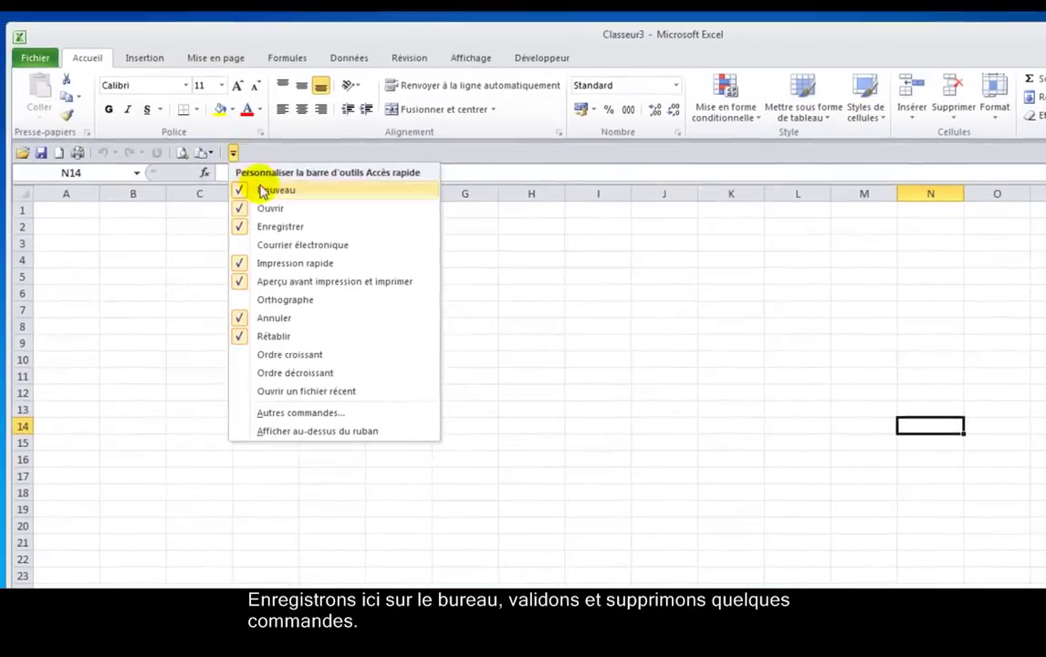
{"action": "left_click", "coordinate": [256, 203]}
{"action": "left_click", "coordinate": [219, 148]}
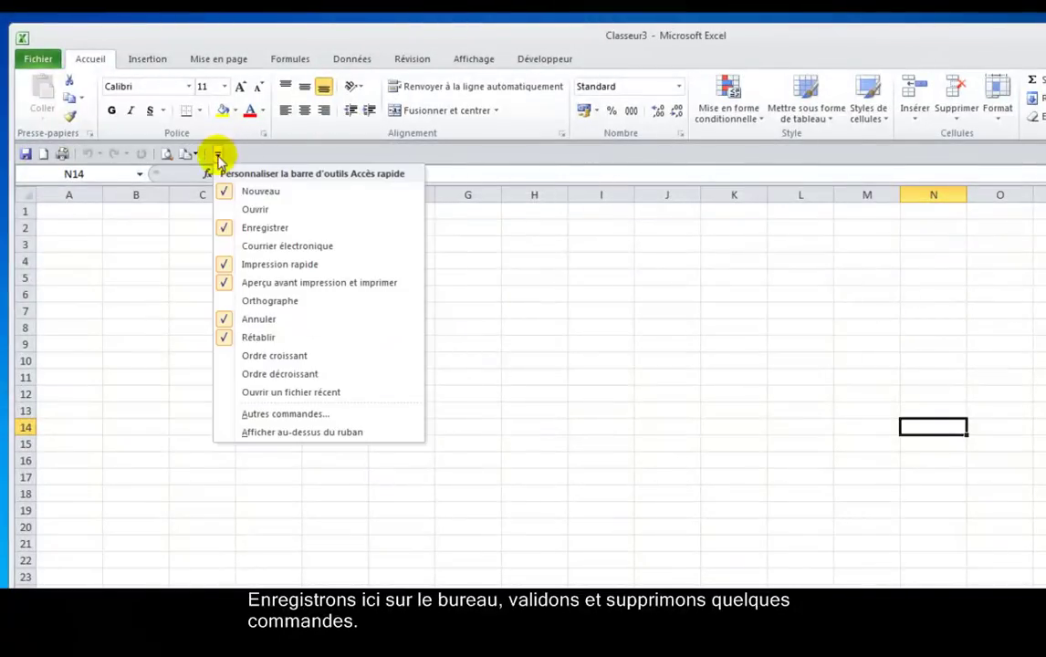
{"action": "left_click", "coordinate": [255, 327]}
{"action": "right_click", "coordinate": [159, 155]}
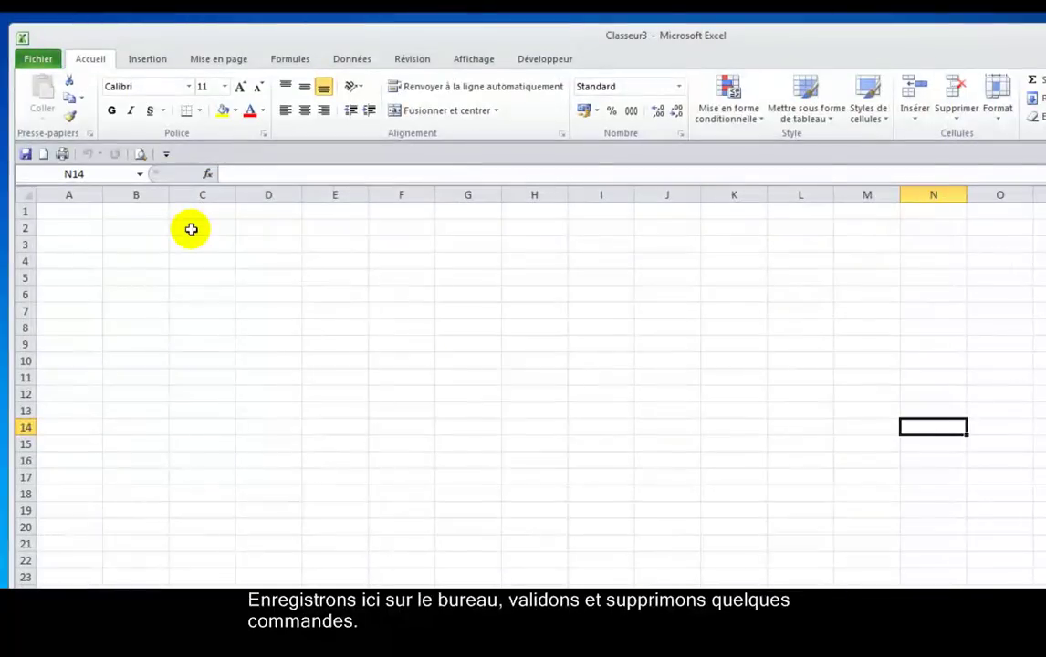
- Import Excel - Personnalisations.exportedUI from the Bureau, replace all existing ribbon and Quick Access Toolbar customizations, and apply the options
{"action": "left_click", "coordinate": [166, 156]}
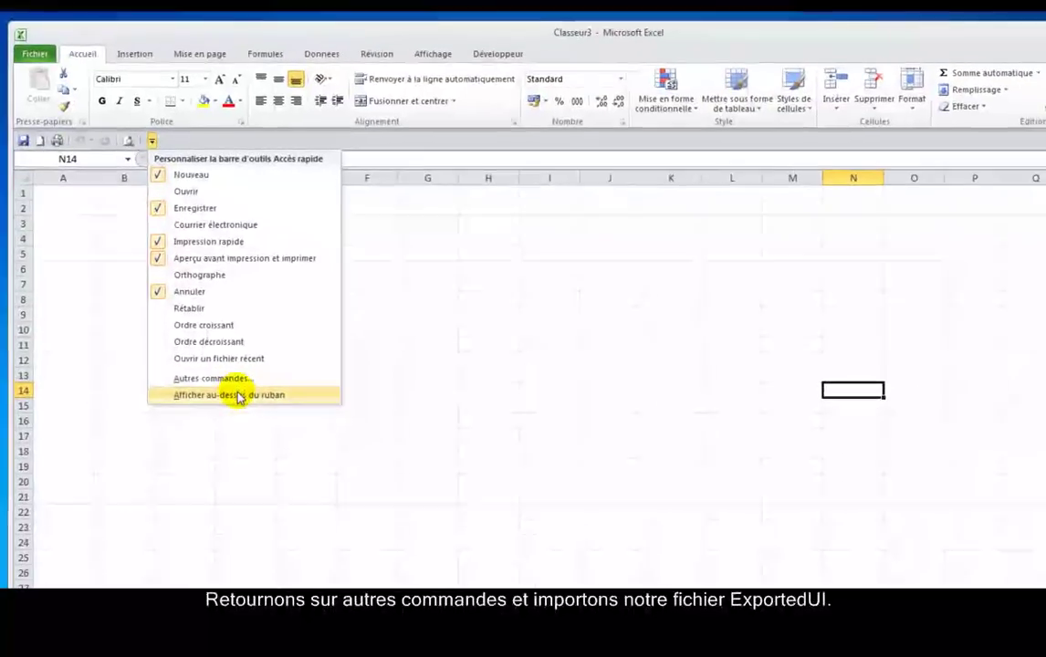
{"action": "left_click", "coordinate": [239, 379]}
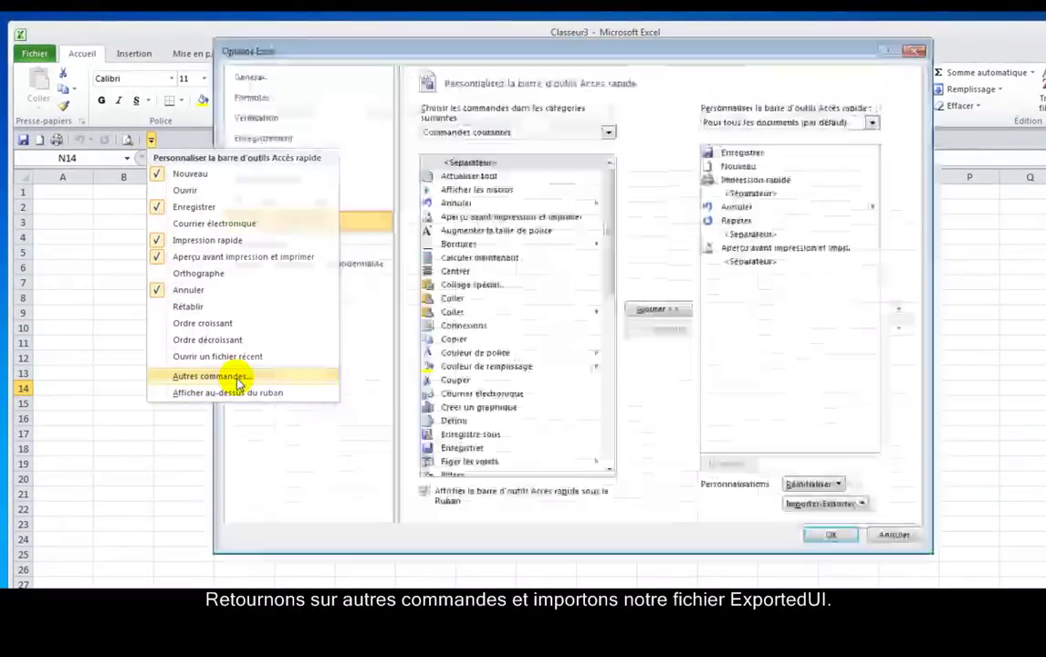
{"action": "left_click", "coordinate": [846, 508]}
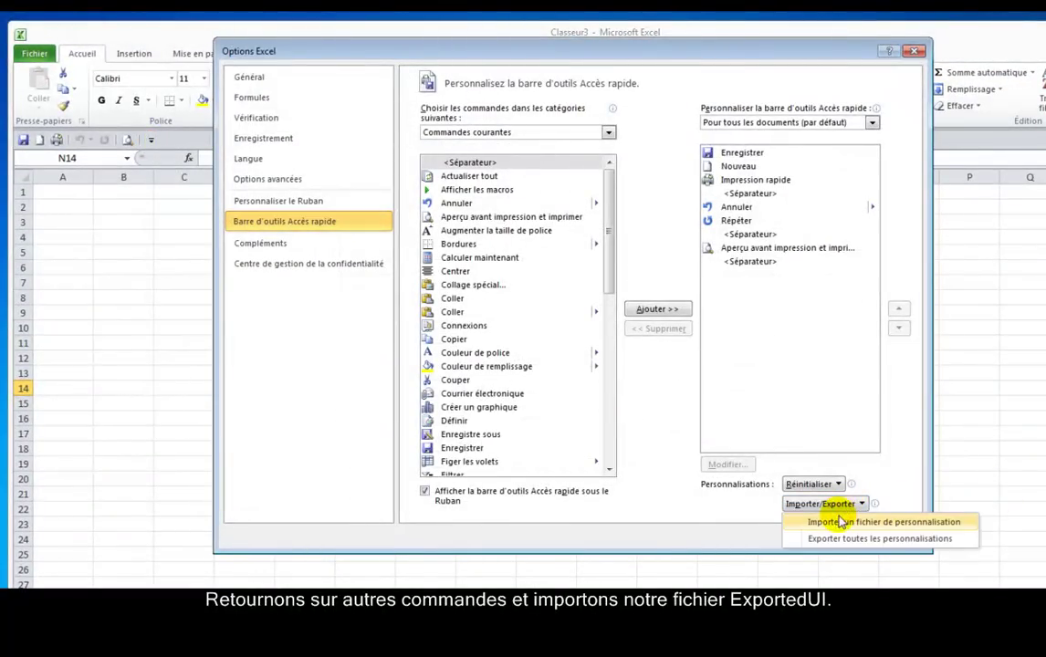
{"action": "left_click", "coordinate": [837, 524]}
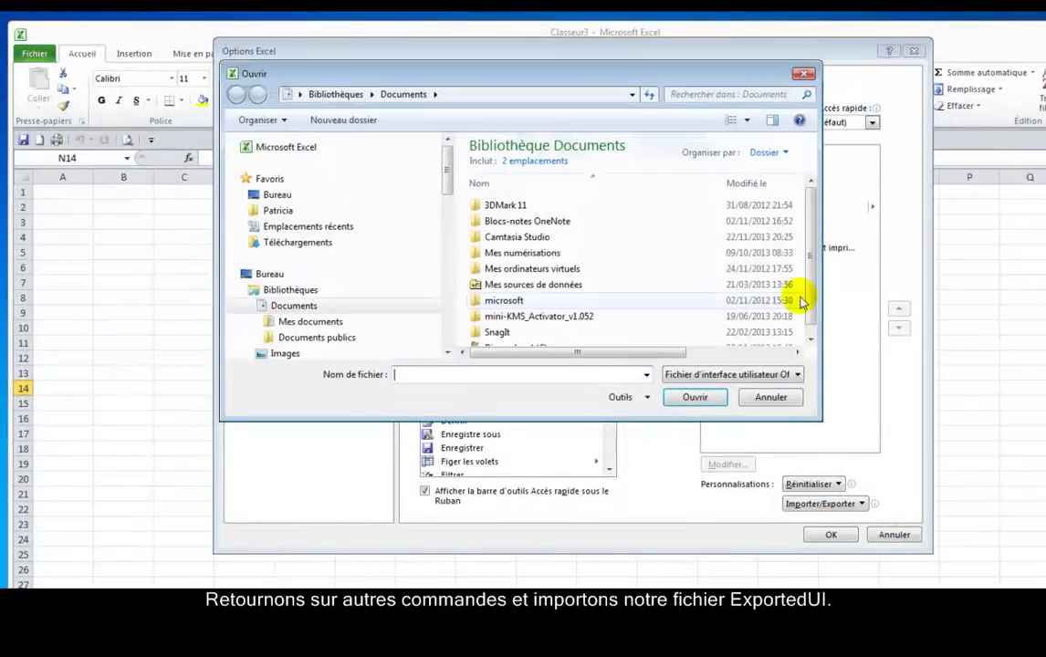
{"action": "left_click", "coordinate": [290, 196]}
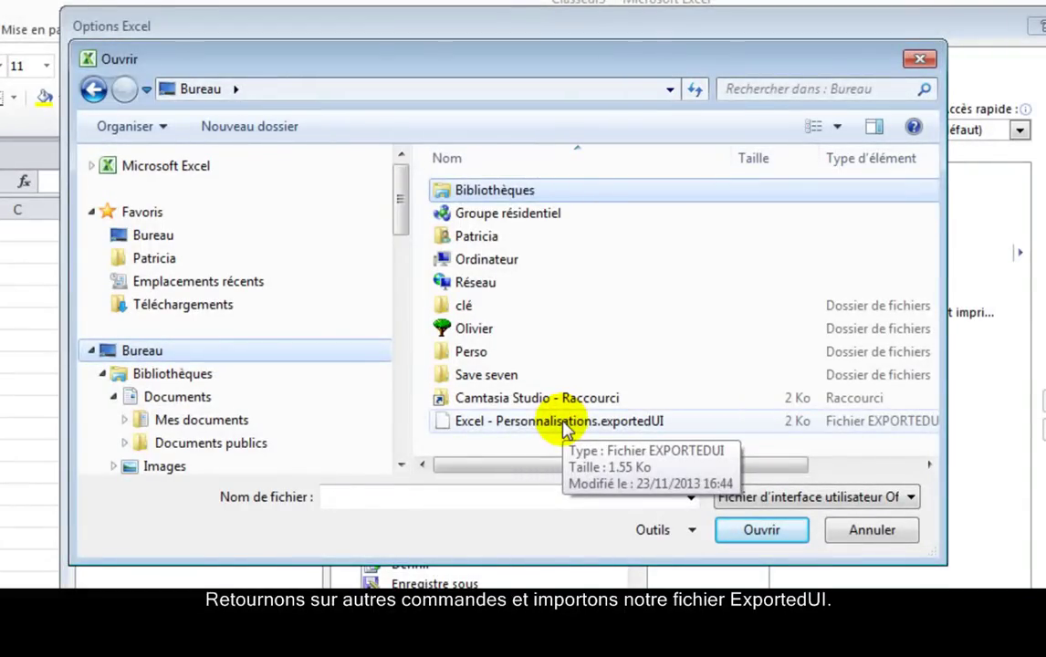
{"action": "double_click", "coordinate": [563, 424]}
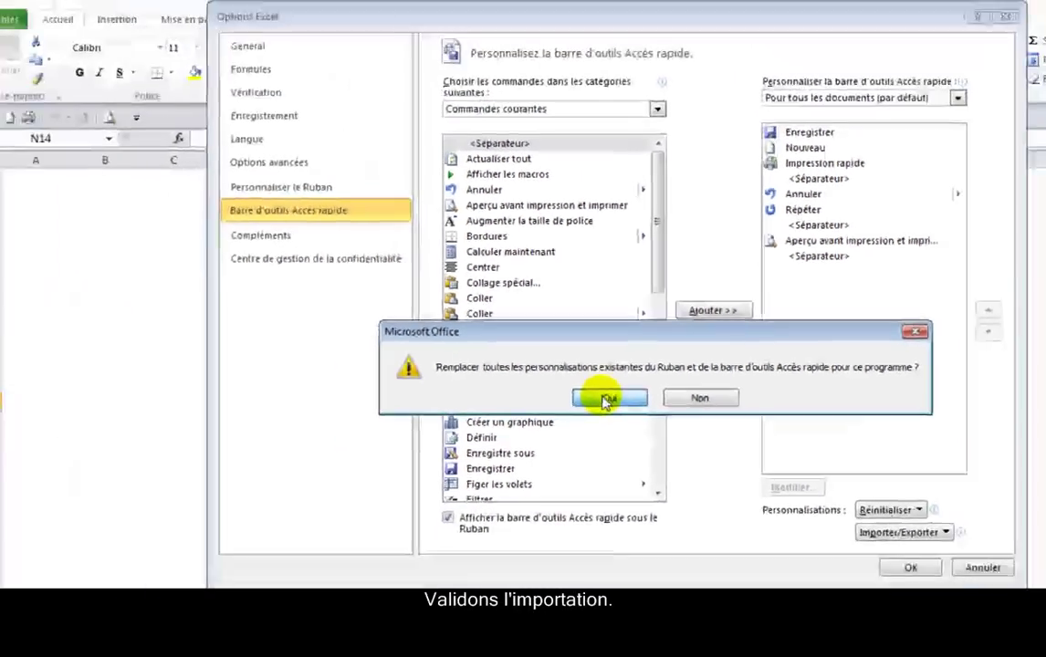
{"action": "left_click", "coordinate": [603, 400]}
{"action": "left_click", "coordinate": [910, 567]}
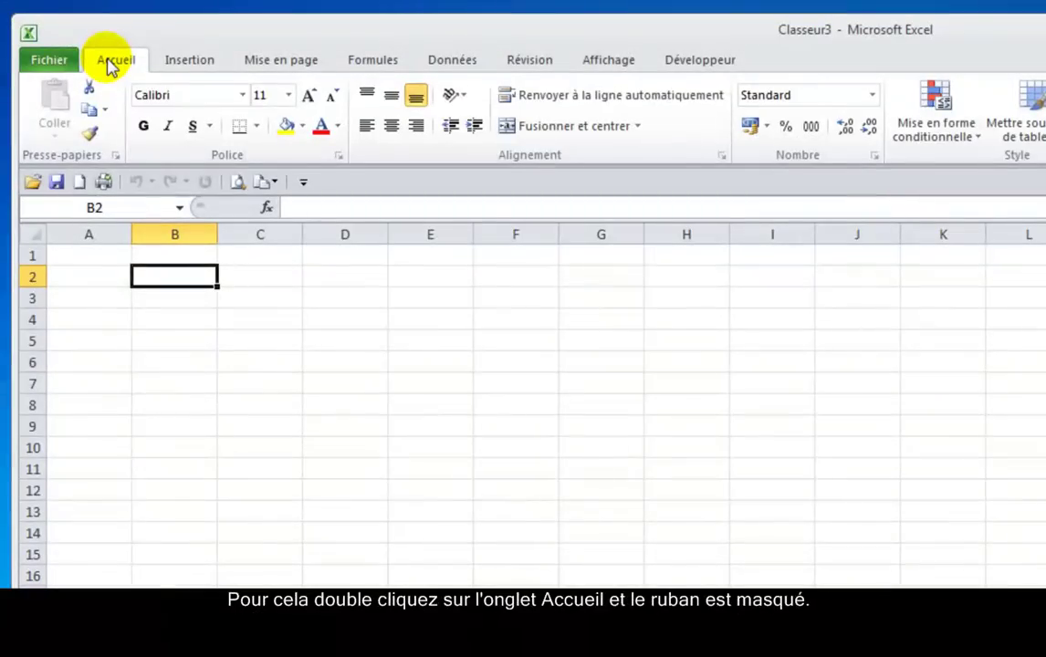
- Collapse the ribbon to its tab names, show the Accueil commands temporarily, and restore the full ribbon
{"action": "double_click", "coordinate": [112, 62]}
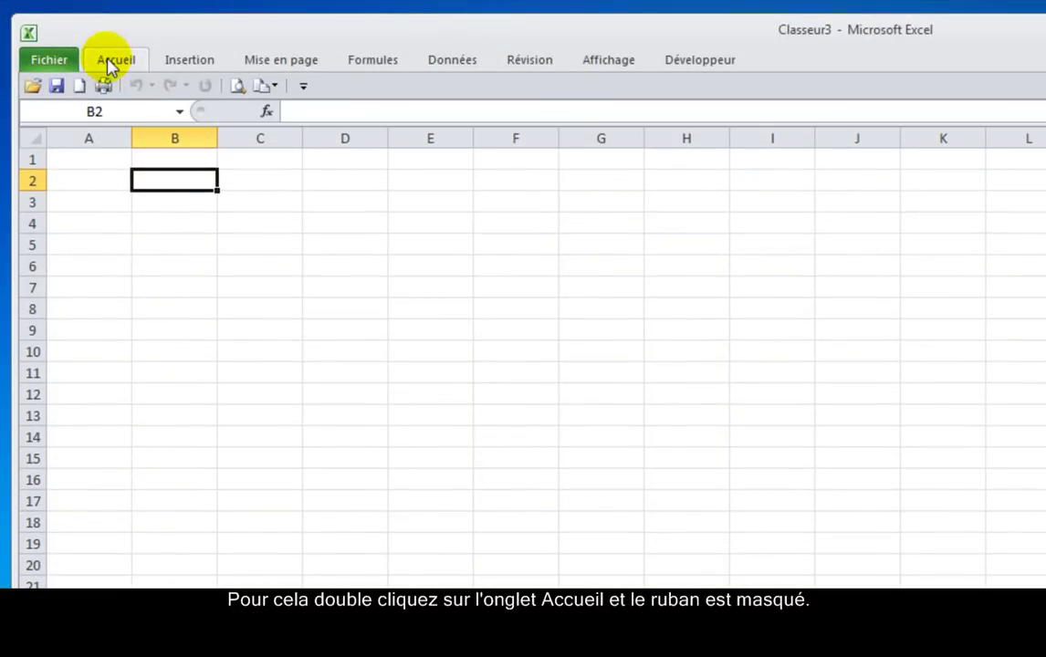
{"action": "left_click", "coordinate": [270, 186]}
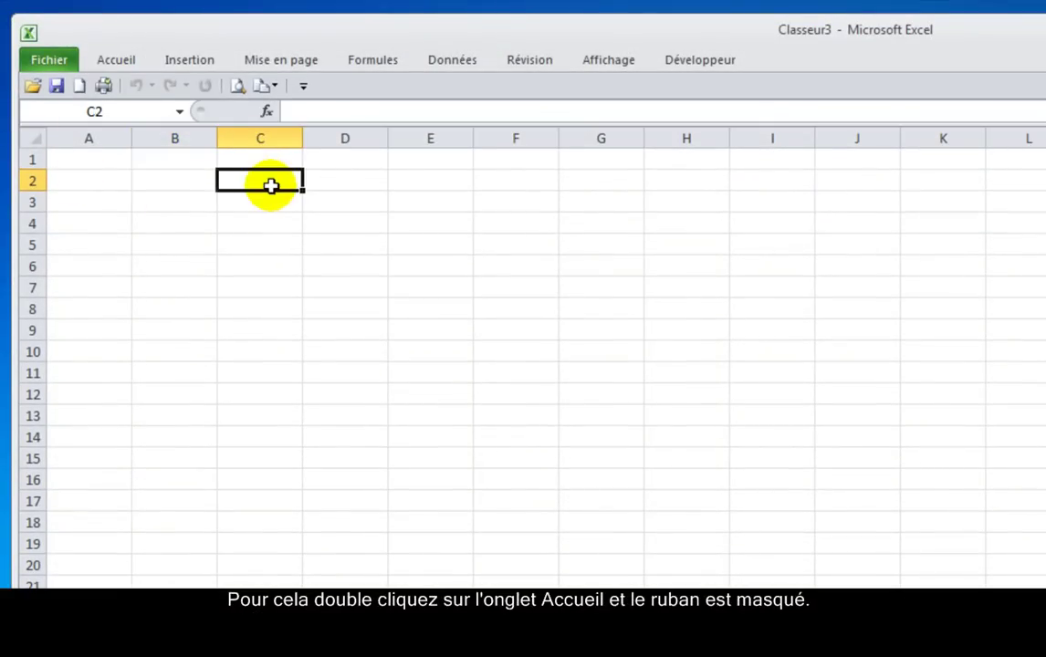
{"action": "left_click", "coordinate": [120, 64]}
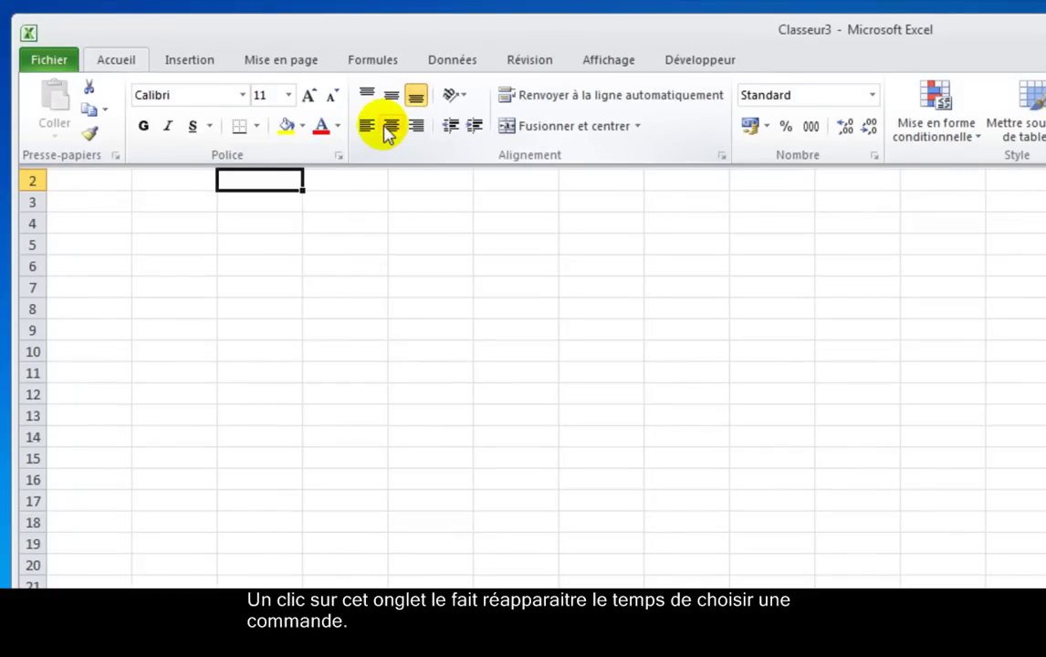
{"action": "left_click", "coordinate": [325, 196]}
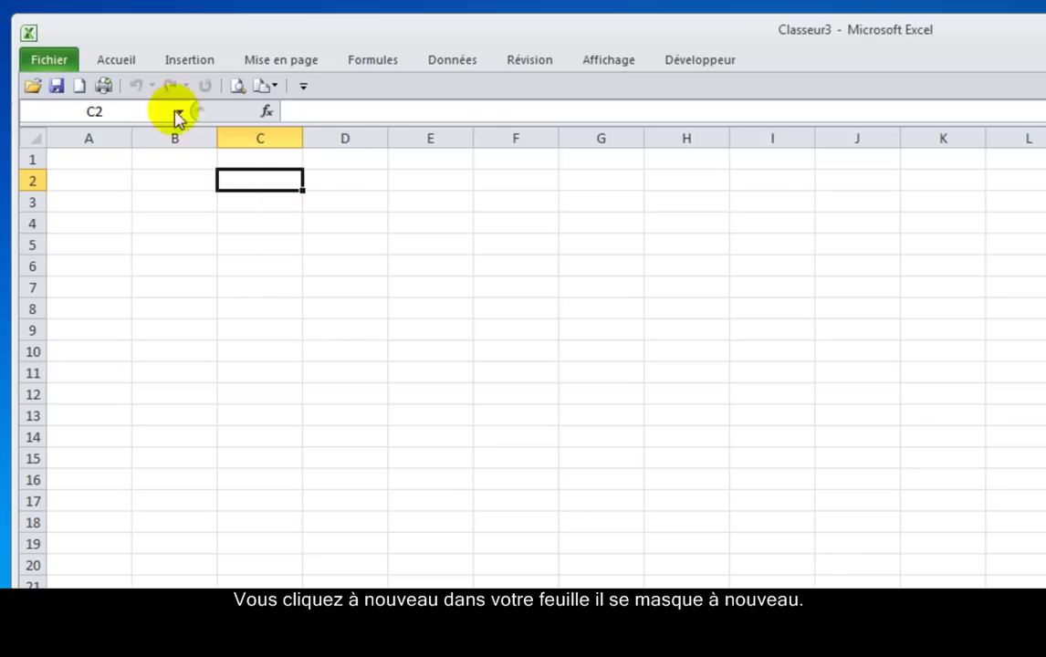
{"action": "double_click", "coordinate": [117, 60]}
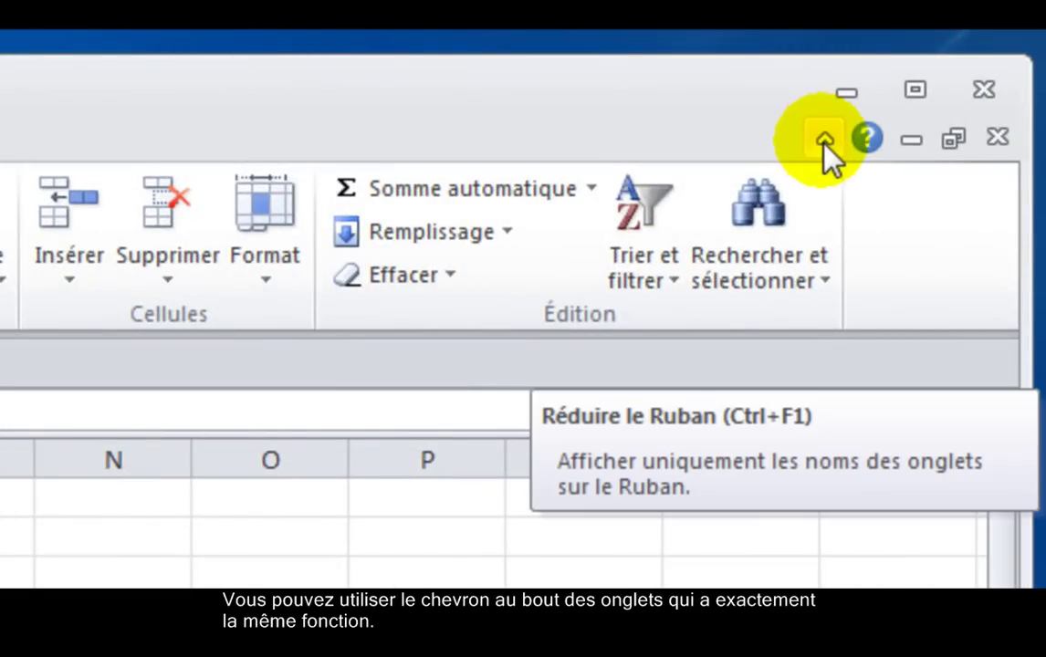
- Collapse the ribbon with Réduire le Ruban, show the Données commands temporarily, and expand the ribbon again
{"action": "left_click", "coordinate": [824, 142]}
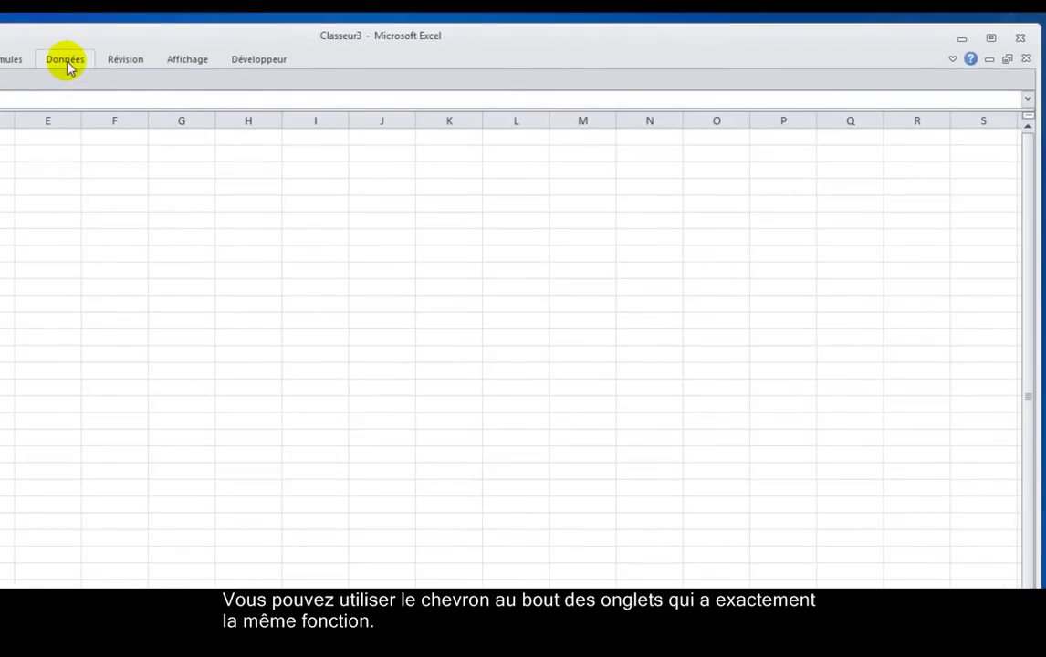
{"action": "left_click", "coordinate": [66, 60]}
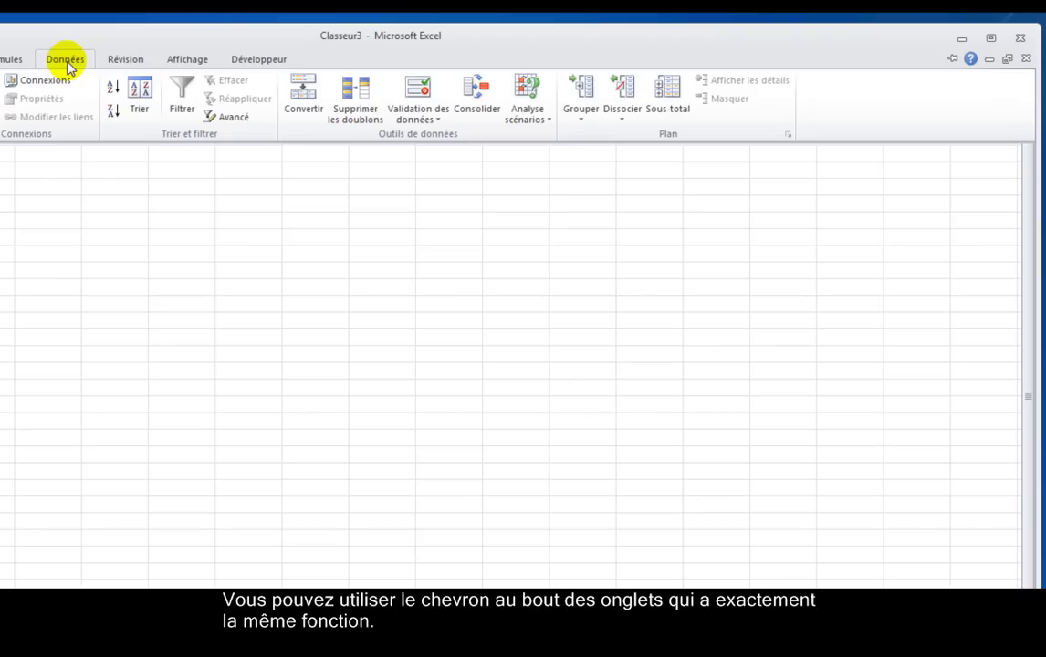
{"action": "left_click", "coordinate": [91, 157]}
{"action": "left_click", "coordinate": [90, 156]}
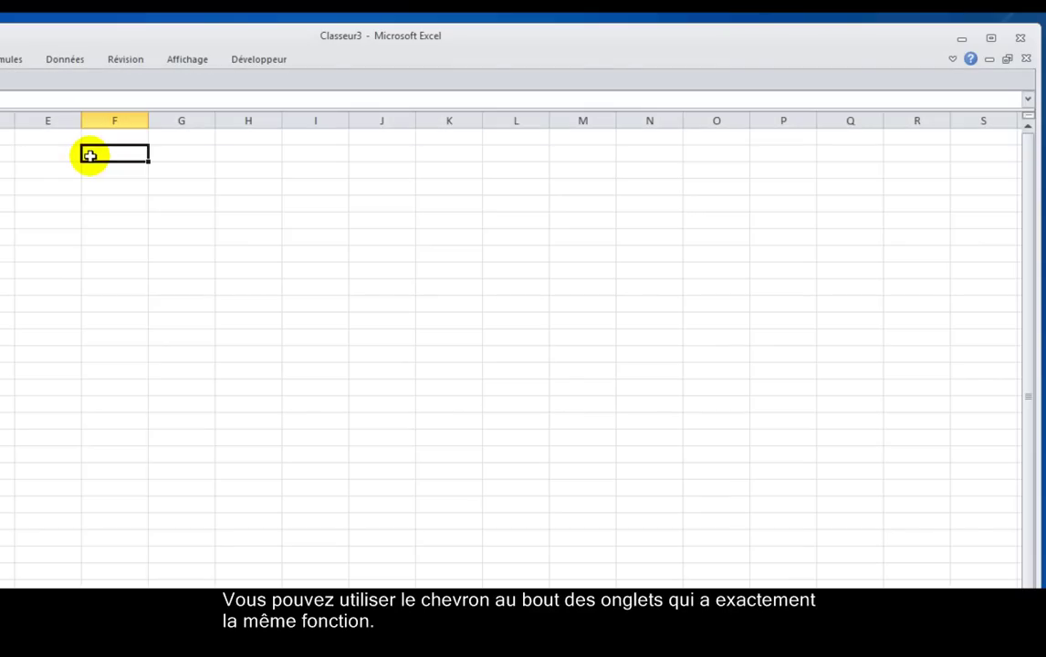
{"action": "left_click", "coordinate": [952, 61]}
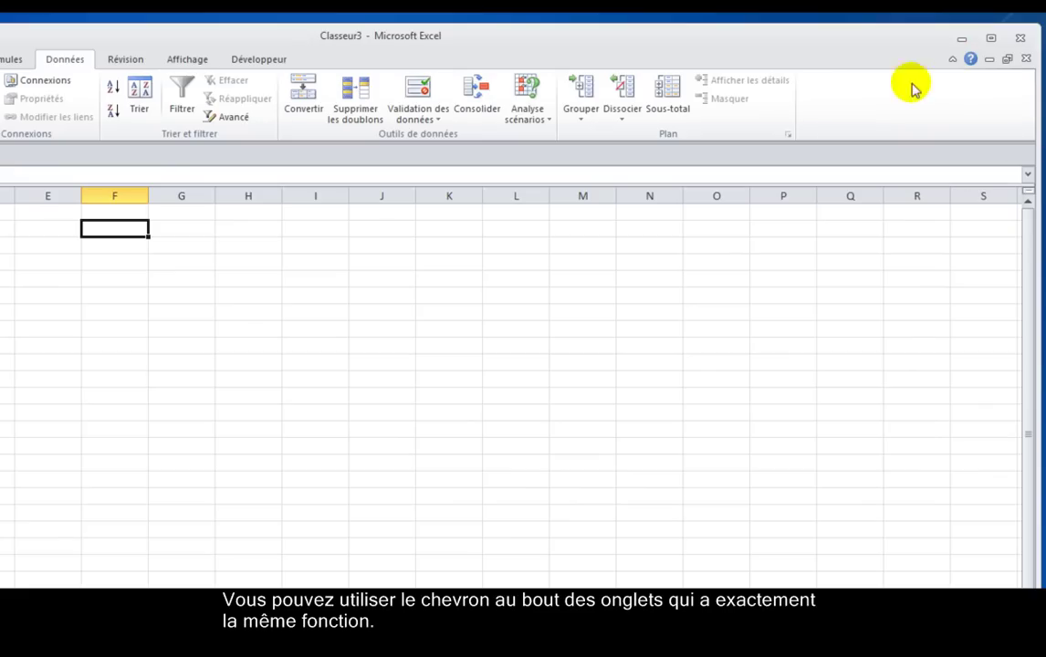
{"action": "left_click", "coordinate": [0, 59]}
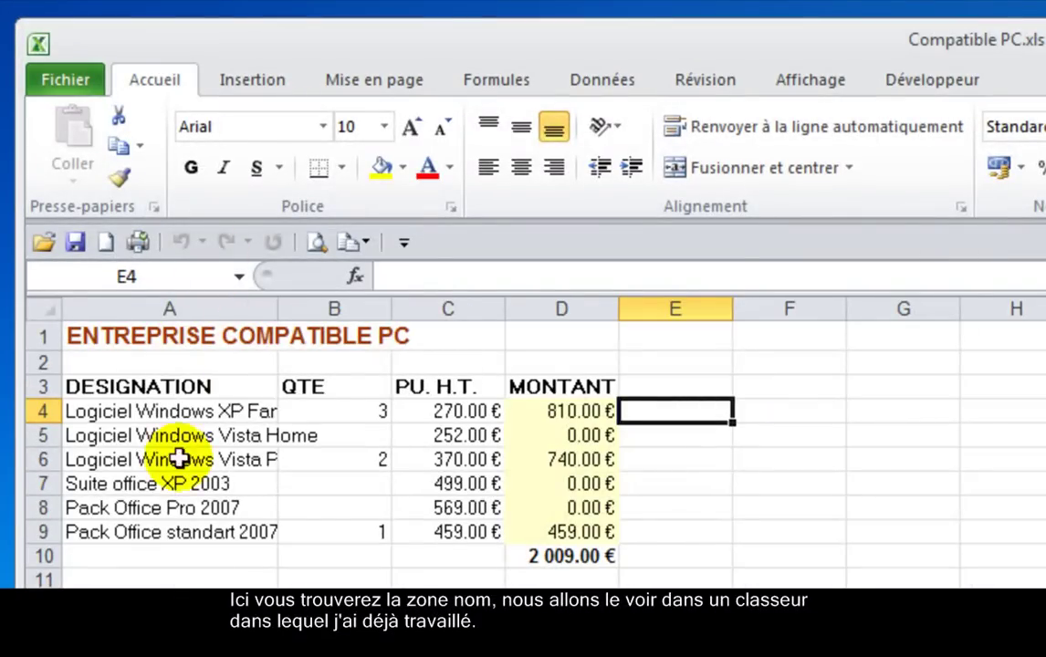
- Select cells A4, A6 and D4 in turn in Compatible PC.xls to examine their references and contents
{"action": "left_click", "coordinate": [208, 410]}
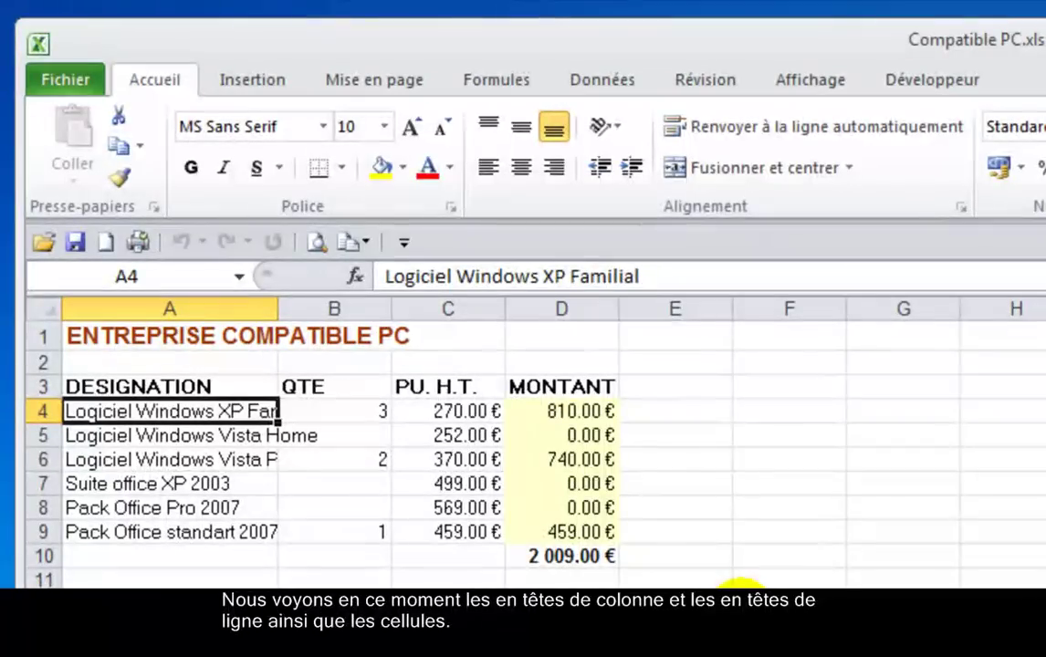
{"action": "left_click", "coordinate": [183, 460]}
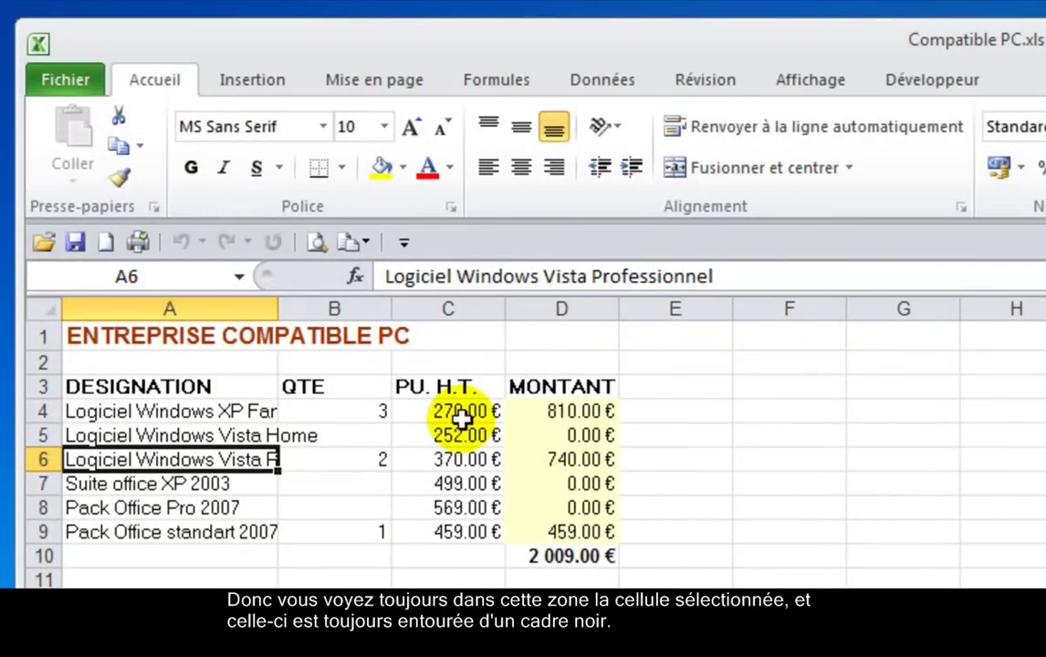
{"action": "left_click", "coordinate": [549, 415]}
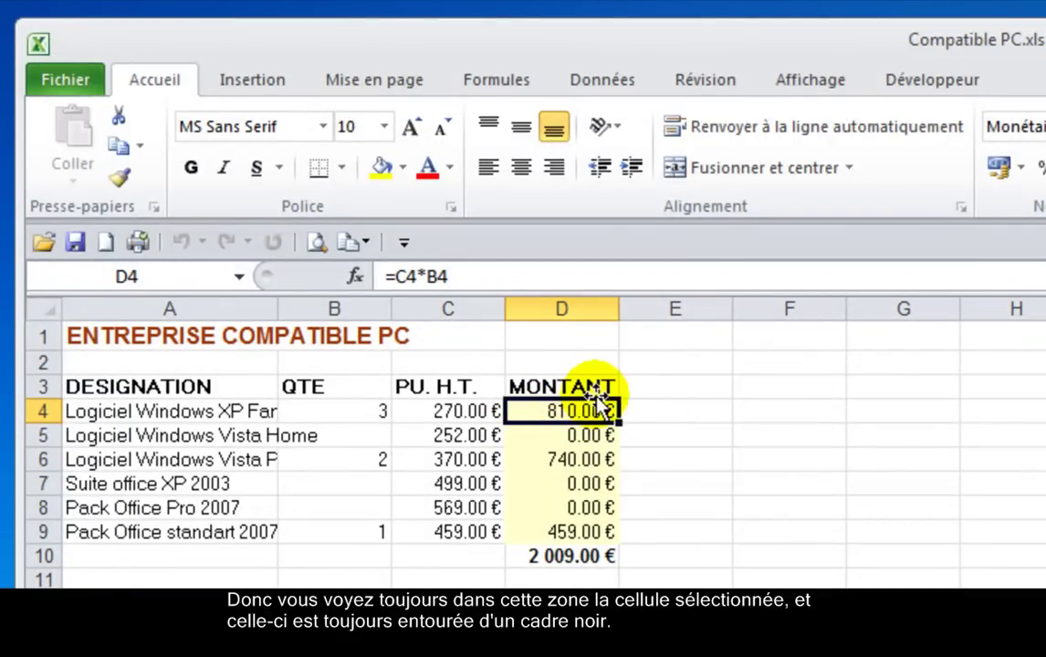
- Go to the named range DESIGN and after it to the named range MONTANT using the Name Box
{"action": "left_click", "coordinate": [239, 276]}
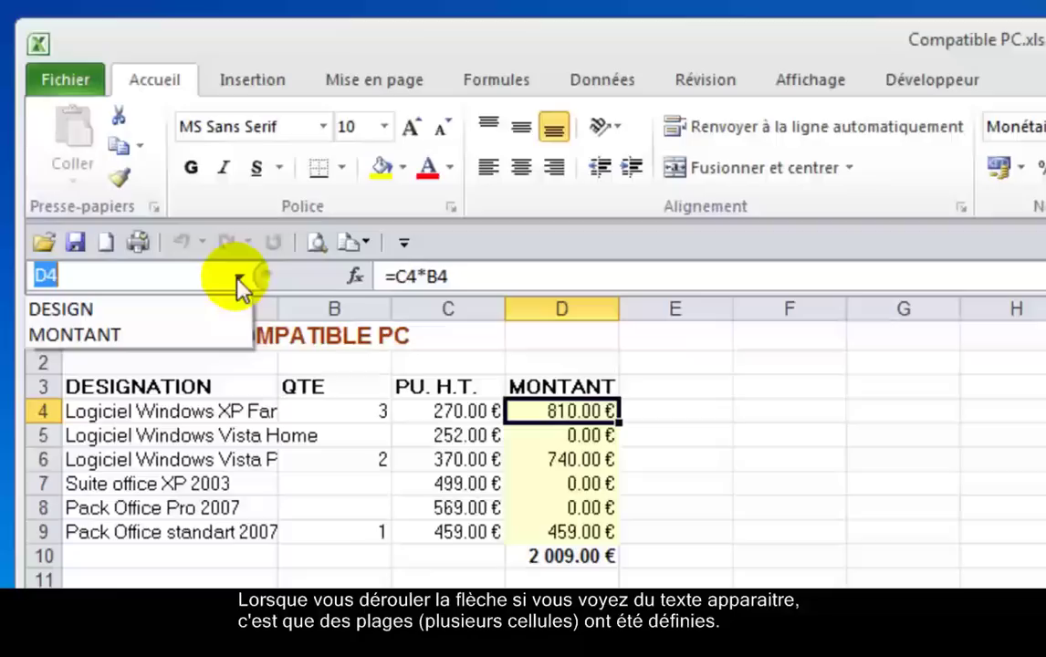
{"action": "left_click", "coordinate": [144, 312]}
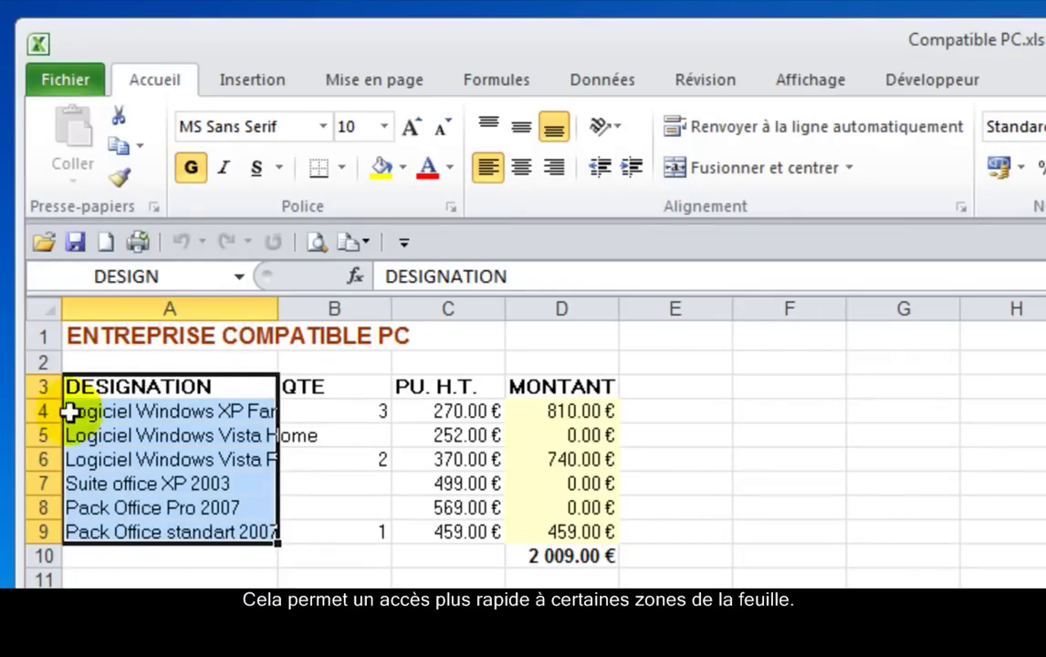
{"action": "left_click", "coordinate": [237, 280]}
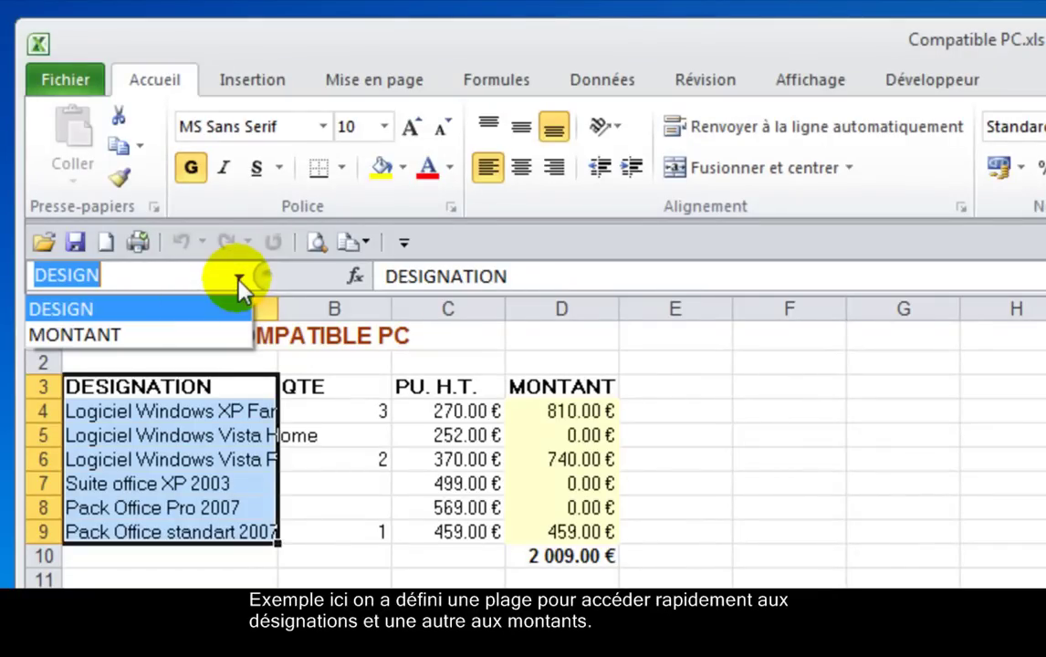
{"action": "left_click", "coordinate": [141, 335]}
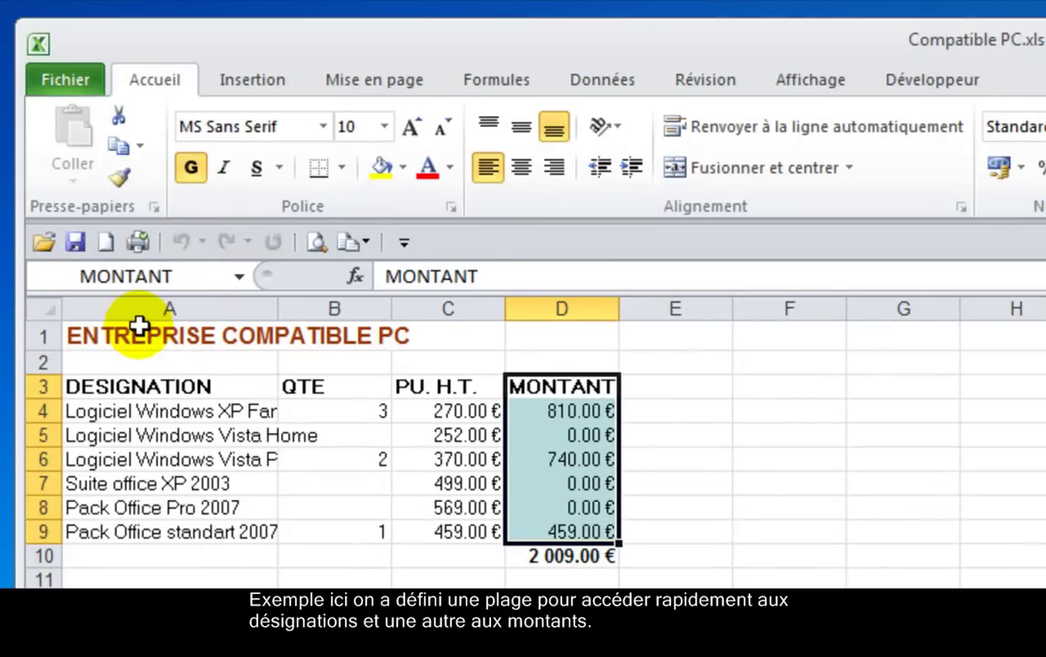
- Start entering 4 in cell B5 and editing cell C4, cancelling each entry before validation
{"action": "left_click", "coordinate": [511, 87]}
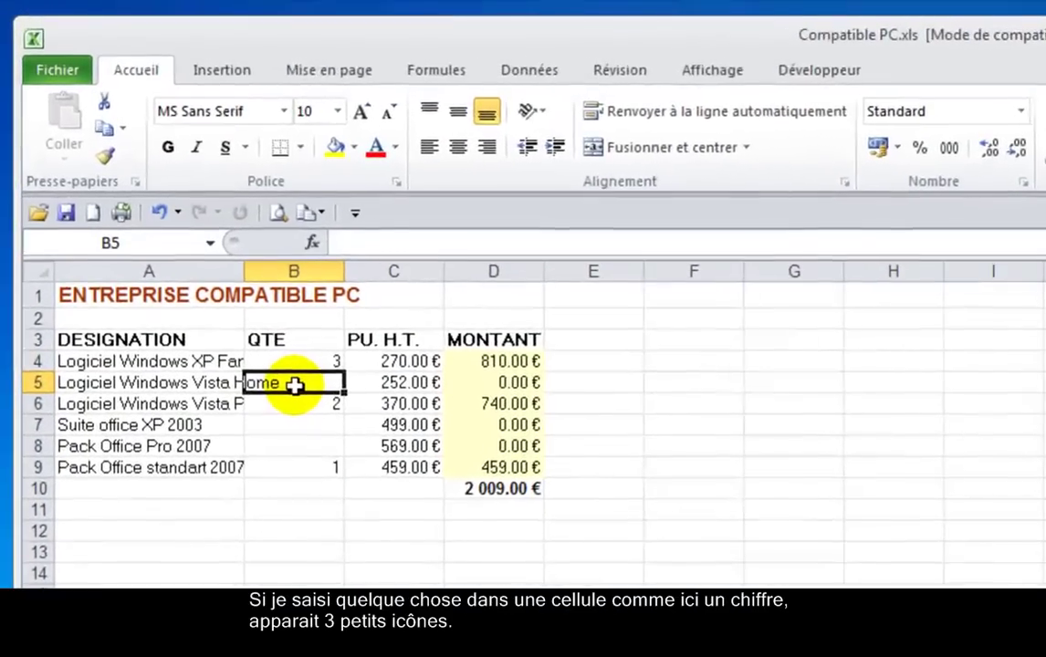
{"action": "type", "text": "4"}
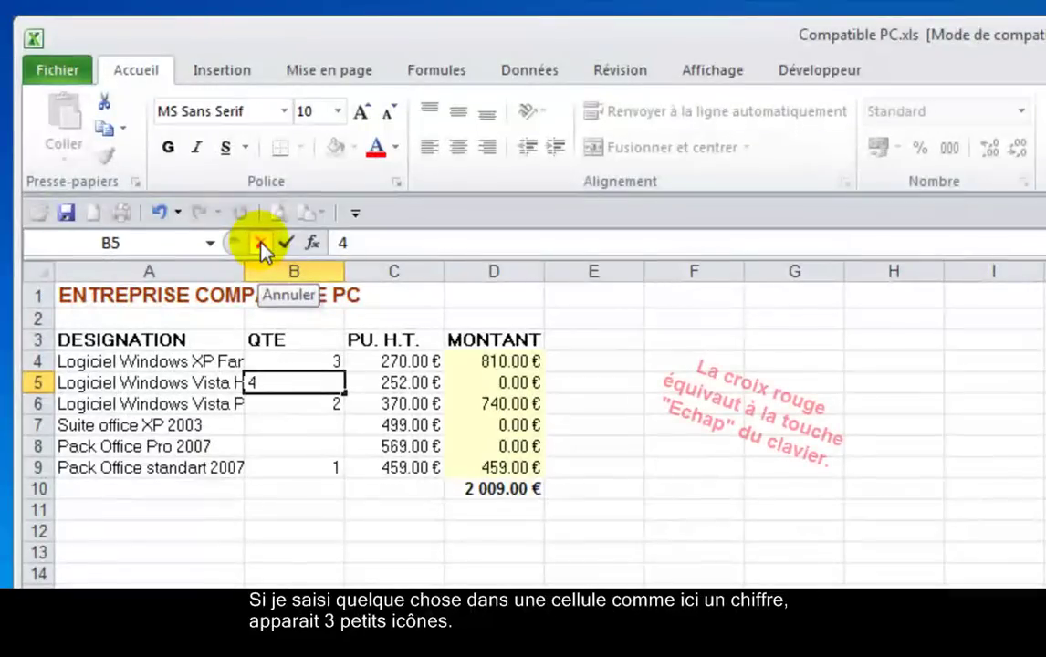
{"action": "left_click", "coordinate": [261, 242]}
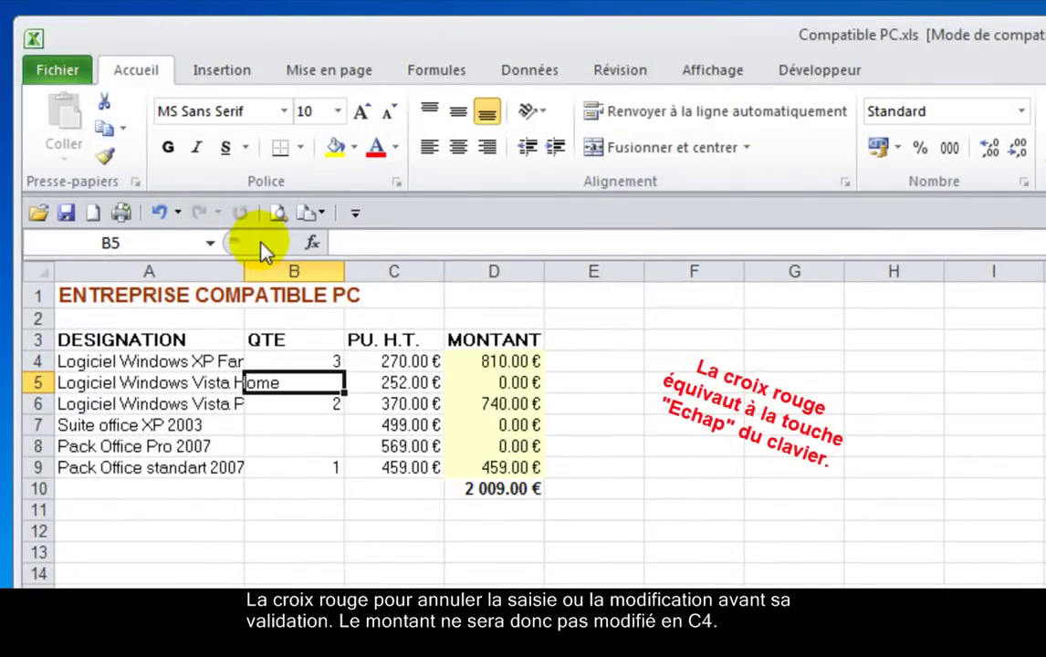
{"action": "double_click", "coordinate": [382, 362]}
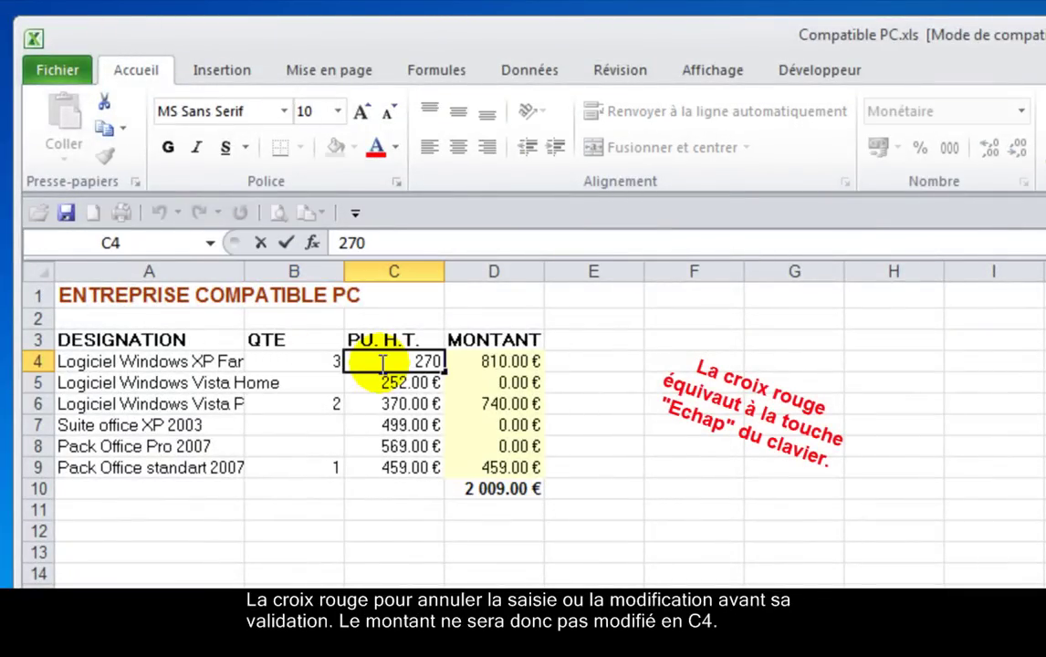
{"action": "left_click", "coordinate": [260, 243]}
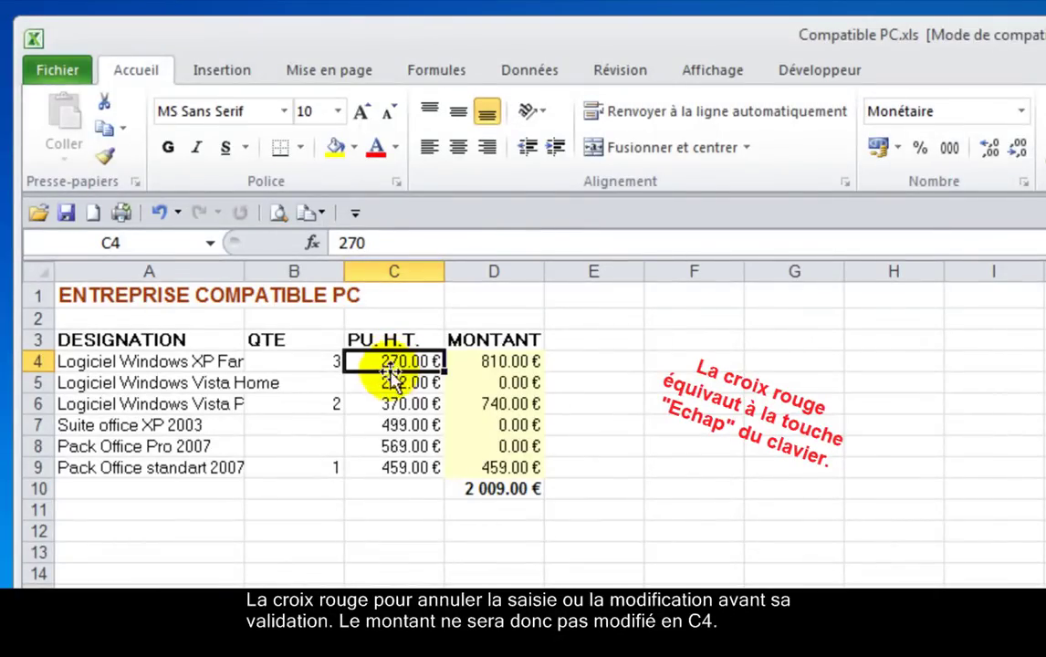
- Enter 145 in cell E4 and validate the entry
{"action": "left_click", "coordinate": [577, 362]}
{"action": "double_click", "coordinate": [579, 362]}
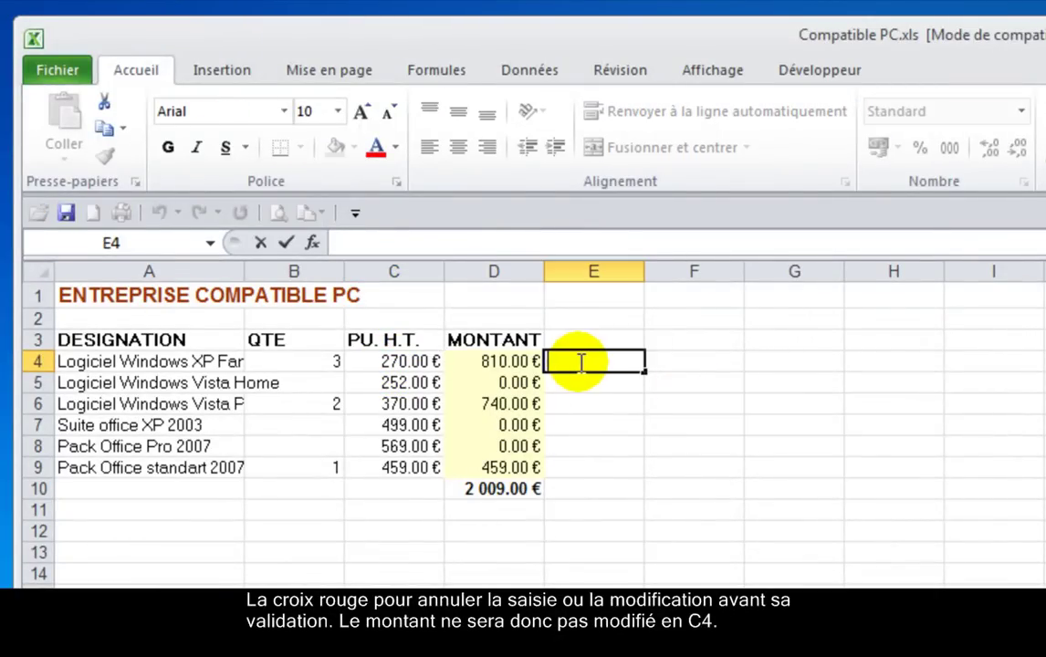
{"action": "type", "text": "145"}
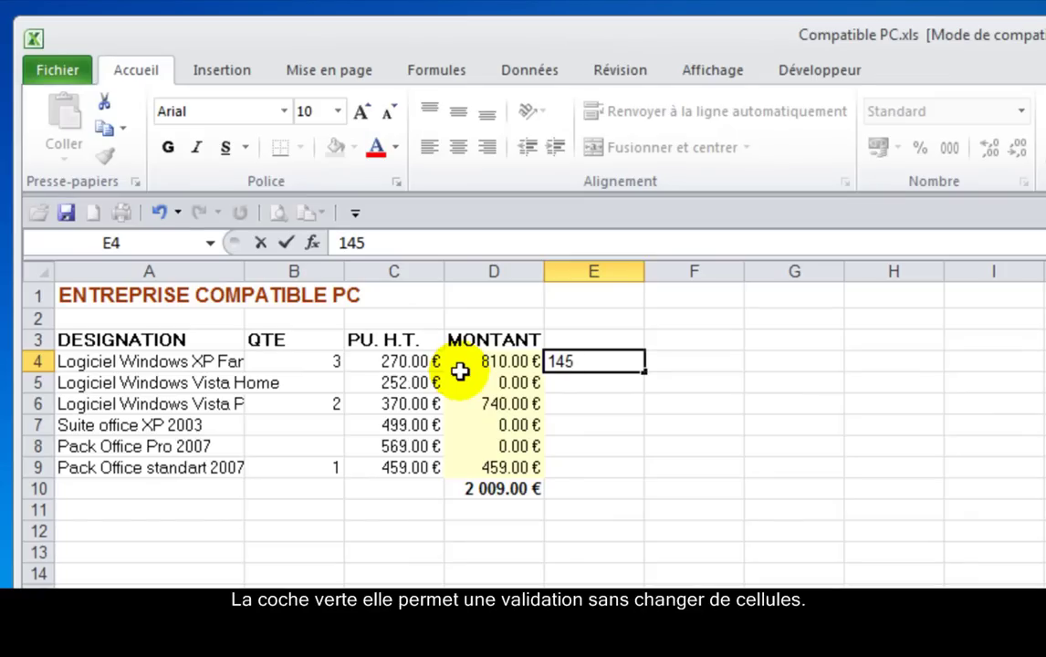
{"action": "key", "text": "Return"}
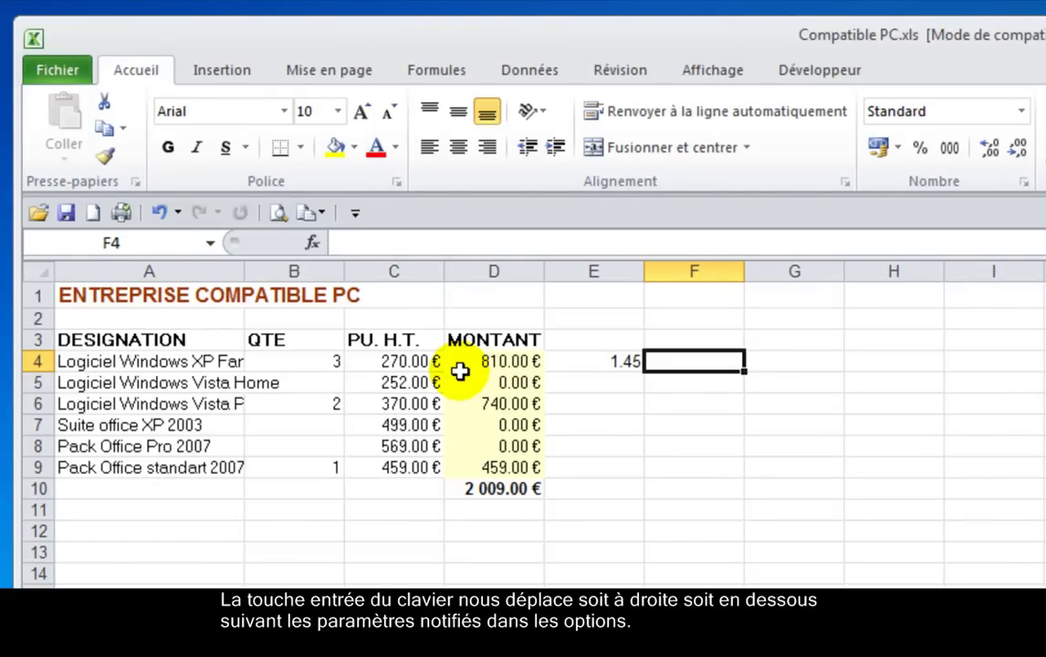
- Enter 145 in cell E5 and validate the entry without leaving the cell
{"action": "left_click", "coordinate": [459, 368]}
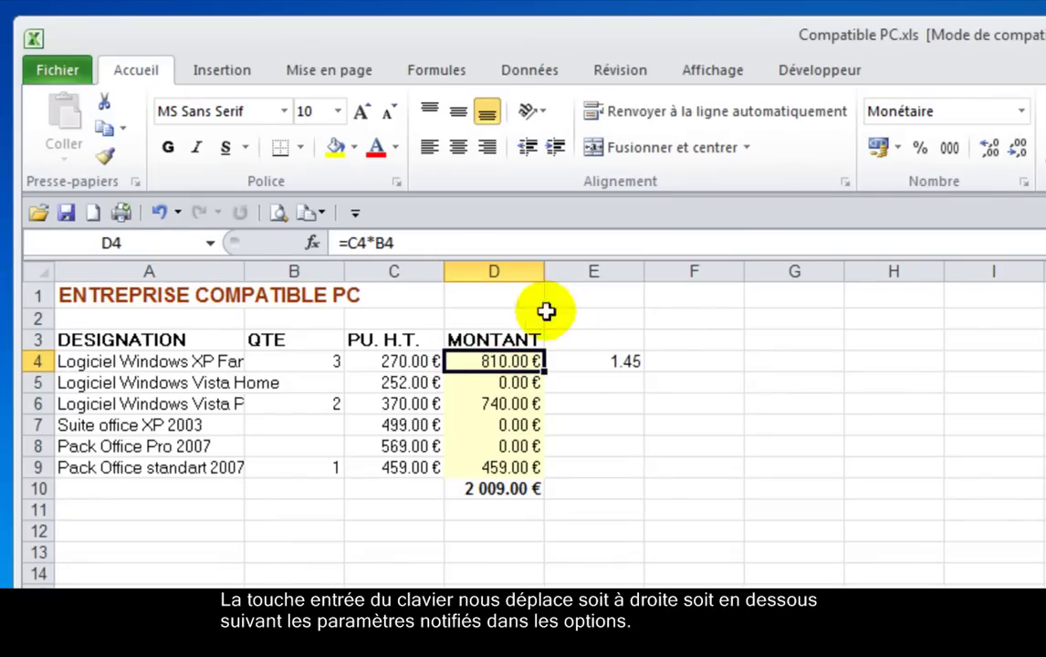
{"action": "left_click", "coordinate": [588, 360]}
{"action": "left_click", "coordinate": [609, 387]}
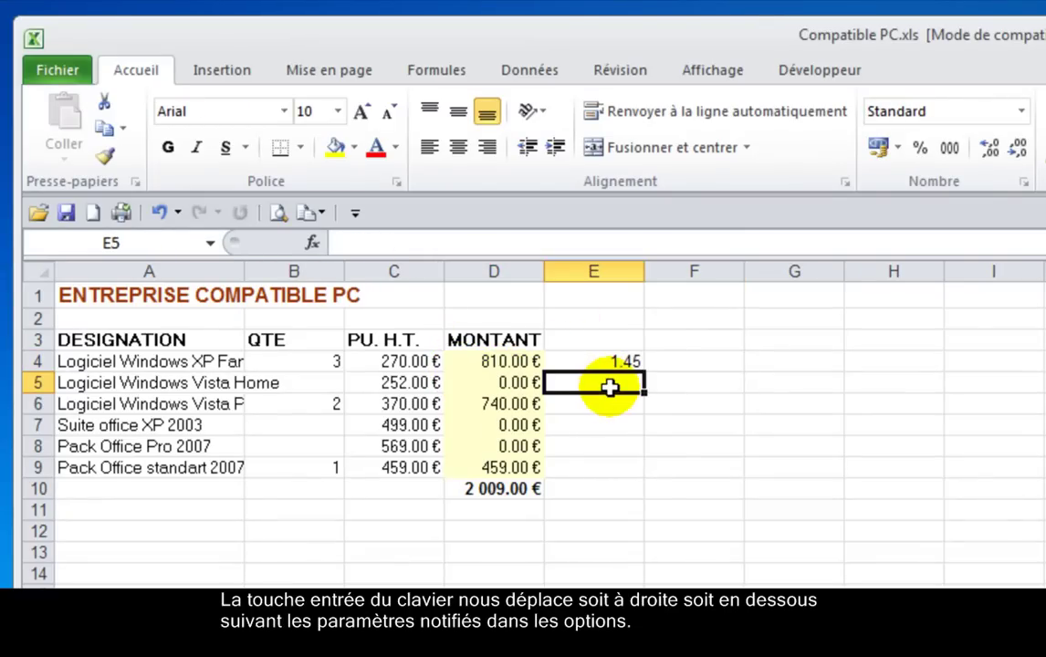
{"action": "type", "text": "145"}
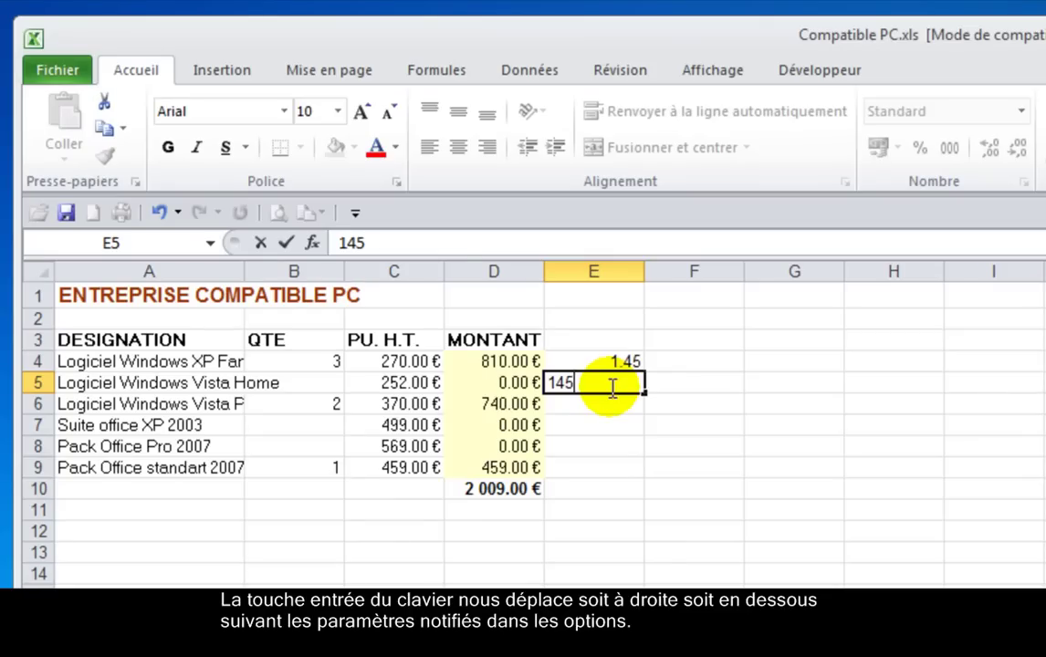
{"action": "left_click", "coordinate": [286, 244]}
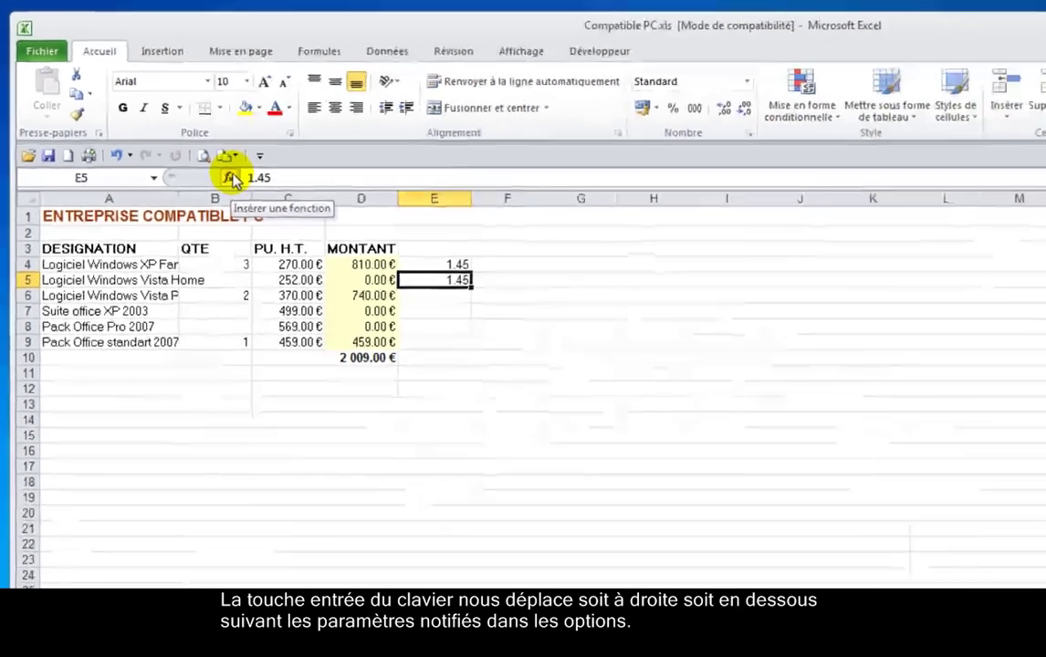
- Start inserting the ABS function in cell E5 from the full function list (category Tous), and cancel the insertion
{"action": "left_click", "coordinate": [315, 243]}
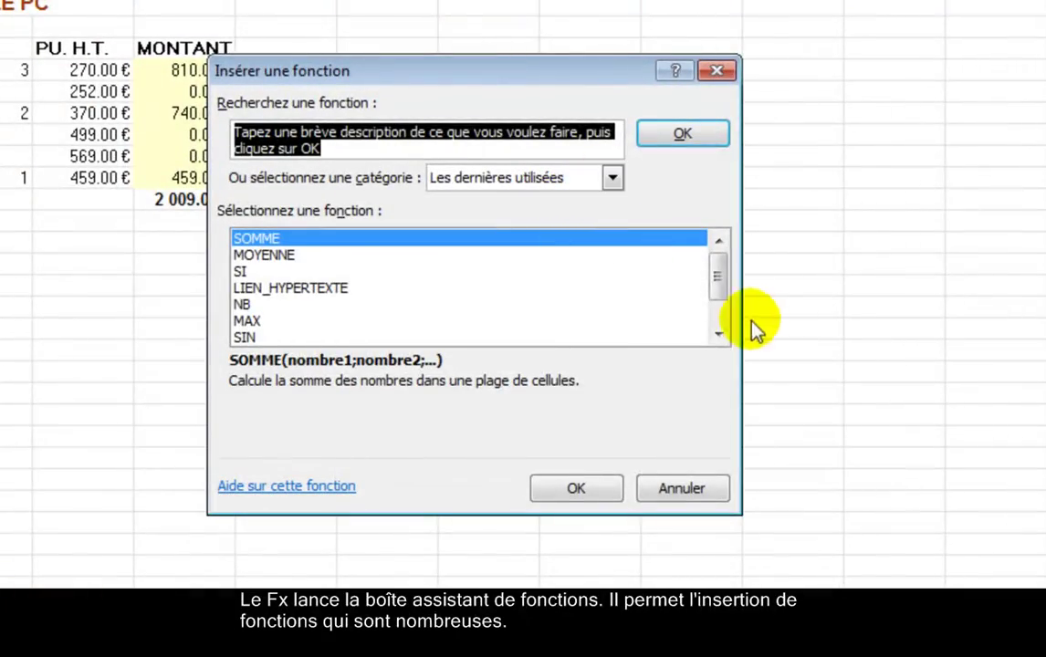
{"action": "left_click", "coordinate": [612, 177]}
{"action": "left_click", "coordinate": [534, 219]}
{"action": "mouse_move", "coordinate": [721, 264]}
{"action": "left_mouse_down"}
{"action": "mouse_move", "coordinate": [718, 329]}
{"action": "mouse_move", "coordinate": [719, 247]}
{"action": "left_mouse_up"}
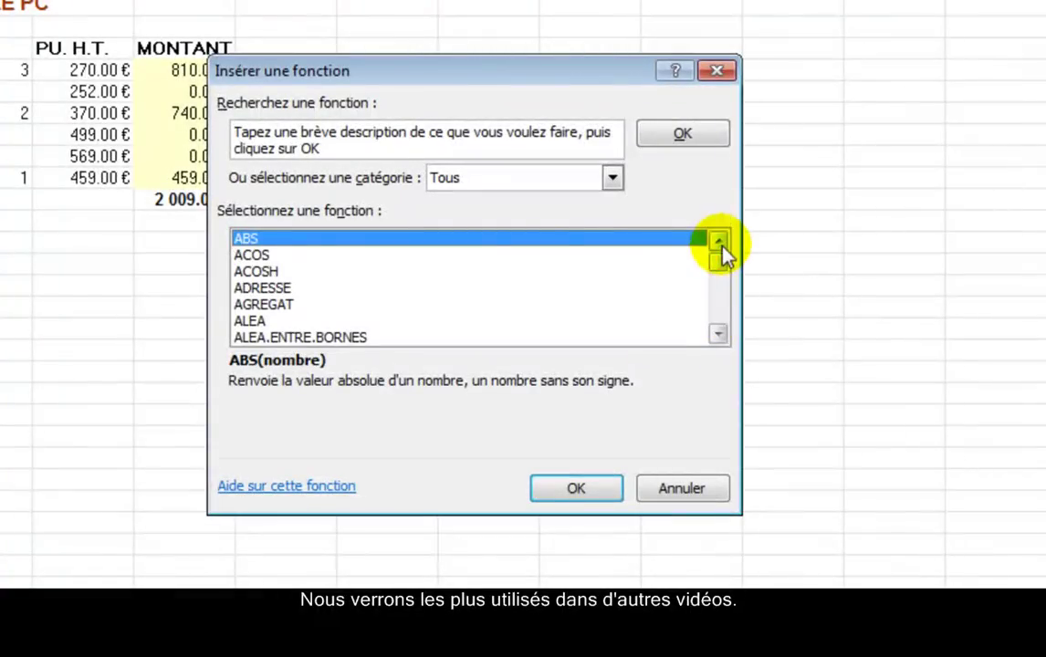
{"action": "left_click", "coordinate": [578, 491]}
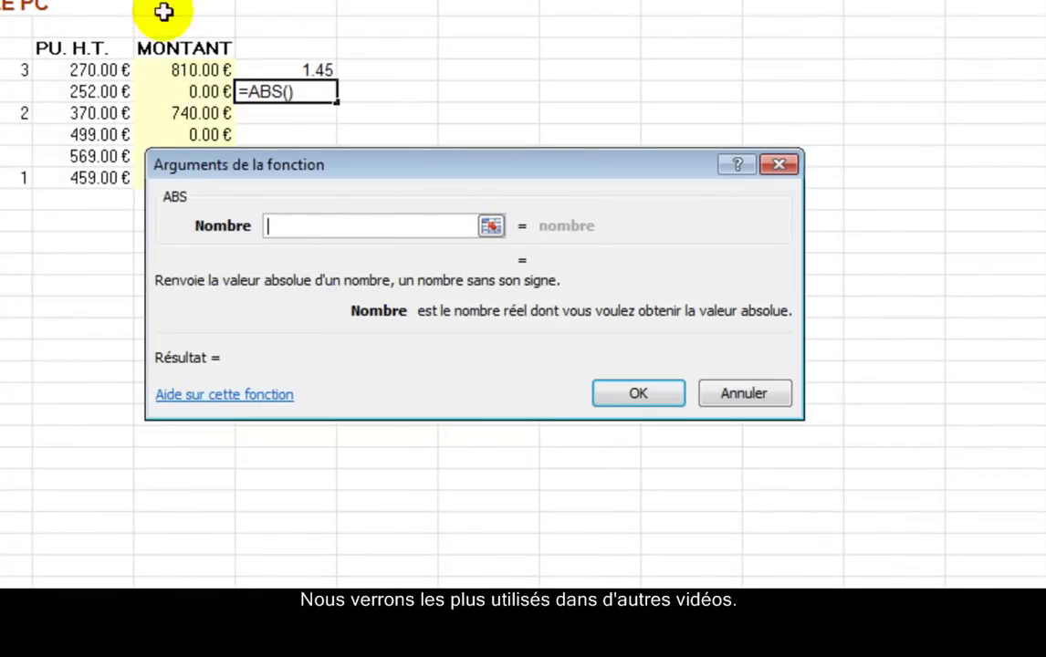
{"action": "left_click", "coordinate": [744, 394]}
- Clear the contents of cells E4 to E6
{"action": "left_click_drag", "start_coordinate": [315, 71], "coordinate": [331, 109]}
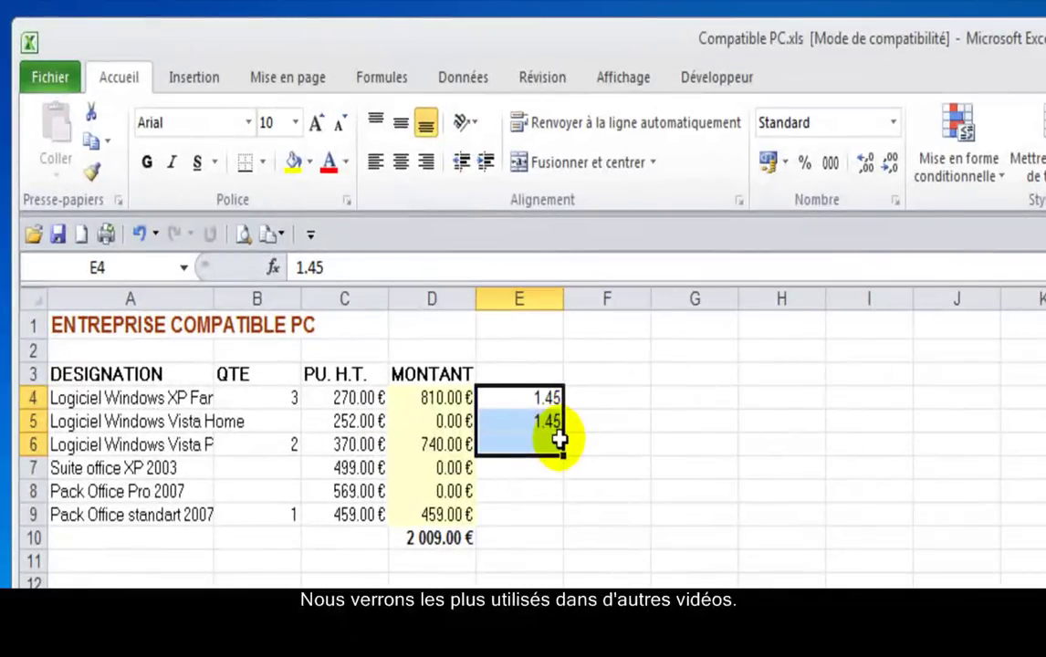
{"action": "key", "text": "Delete"}
{"action": "left_click", "coordinate": [488, 352]}
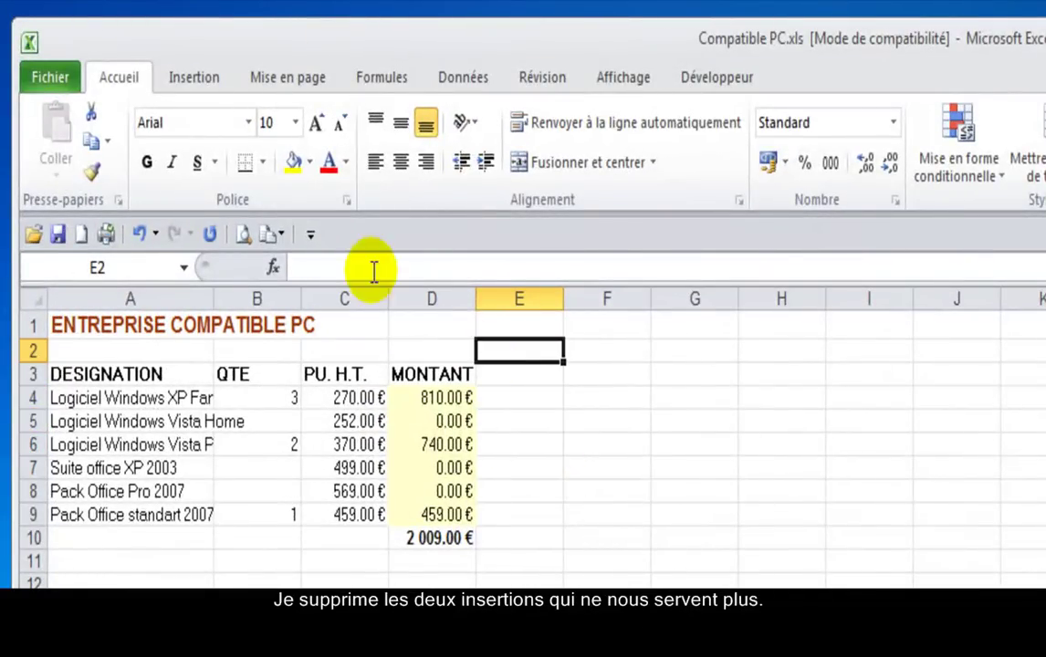
- Examine the contents of cells A3, B3, C5, D4 and D10 in the formula bar, including the range used by D10's SOMME formula
{"action": "left_click", "coordinate": [153, 376]}
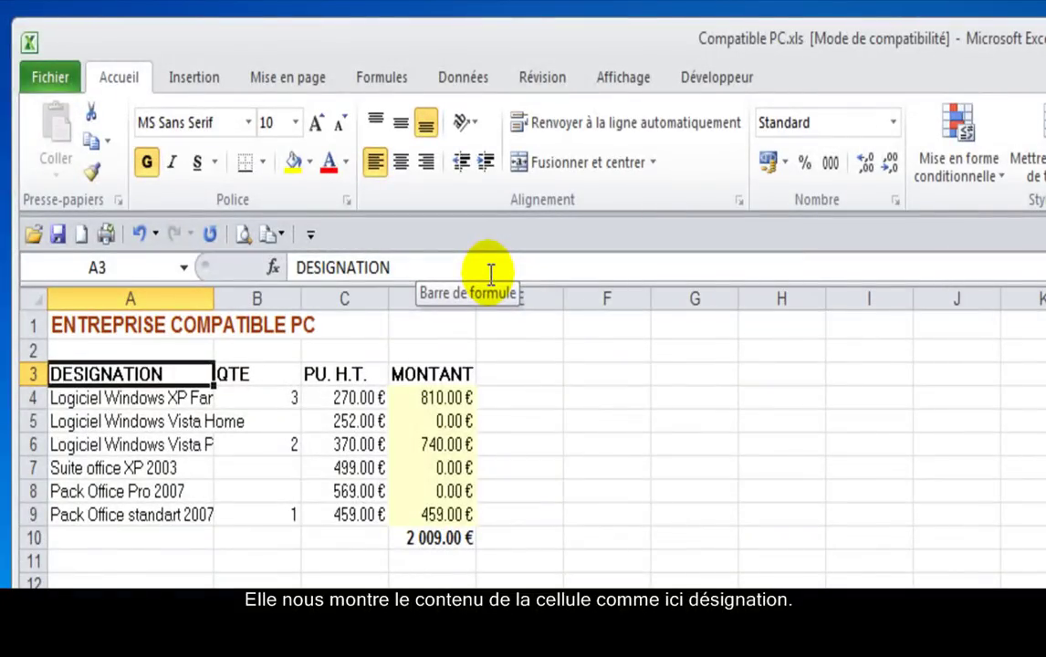
{"action": "left_click", "coordinate": [233, 374]}
{"action": "left_click", "coordinate": [339, 420]}
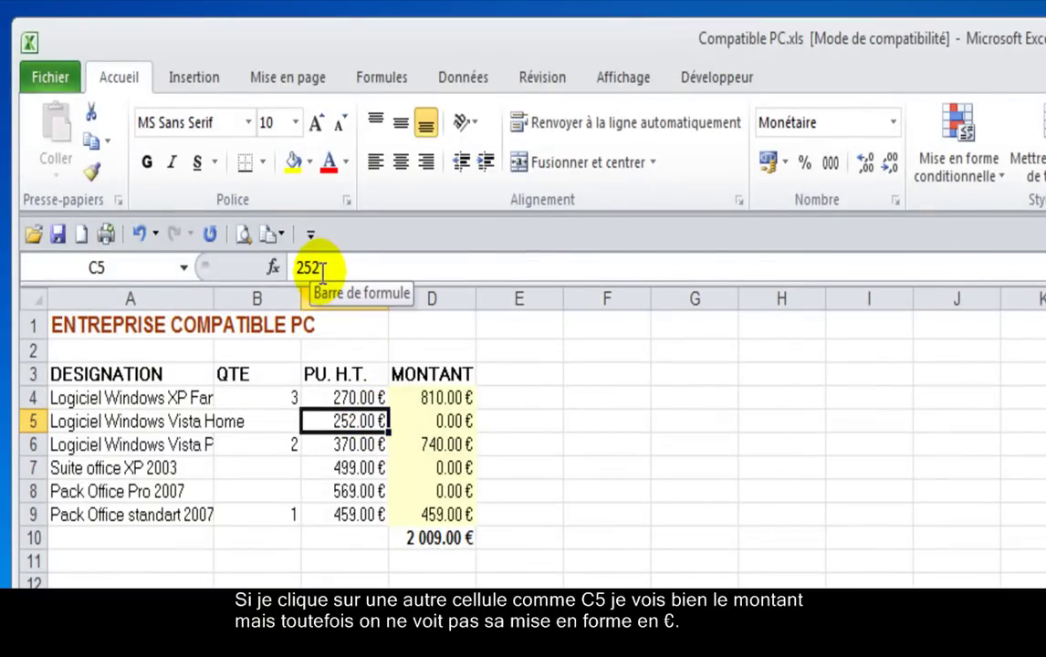
{"action": "left_click", "coordinate": [426, 398]}
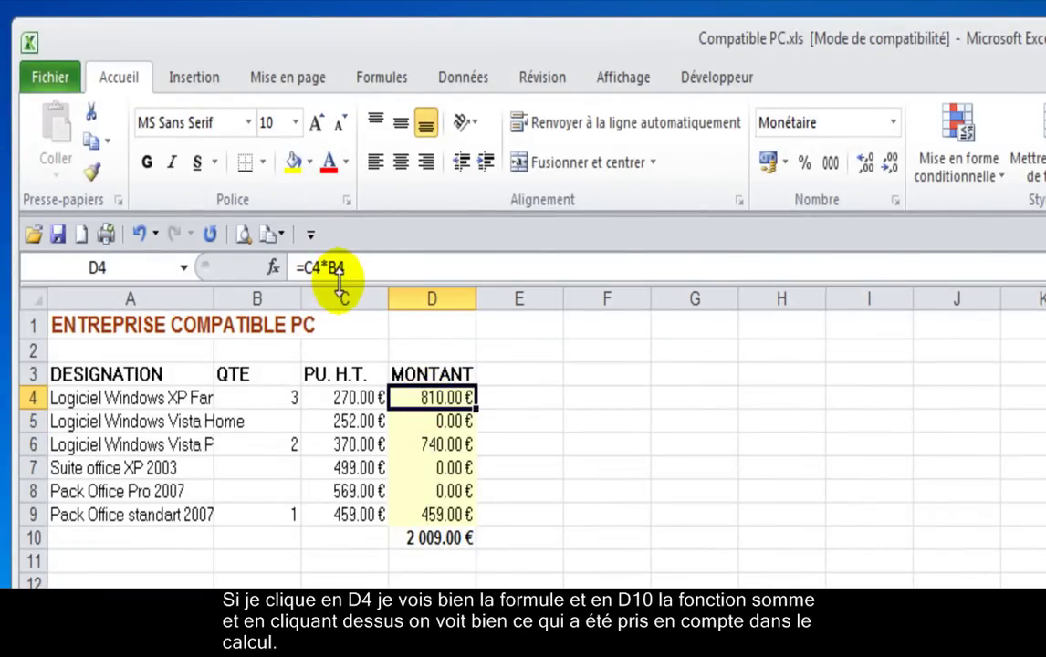
{"action": "left_click", "coordinate": [444, 539]}
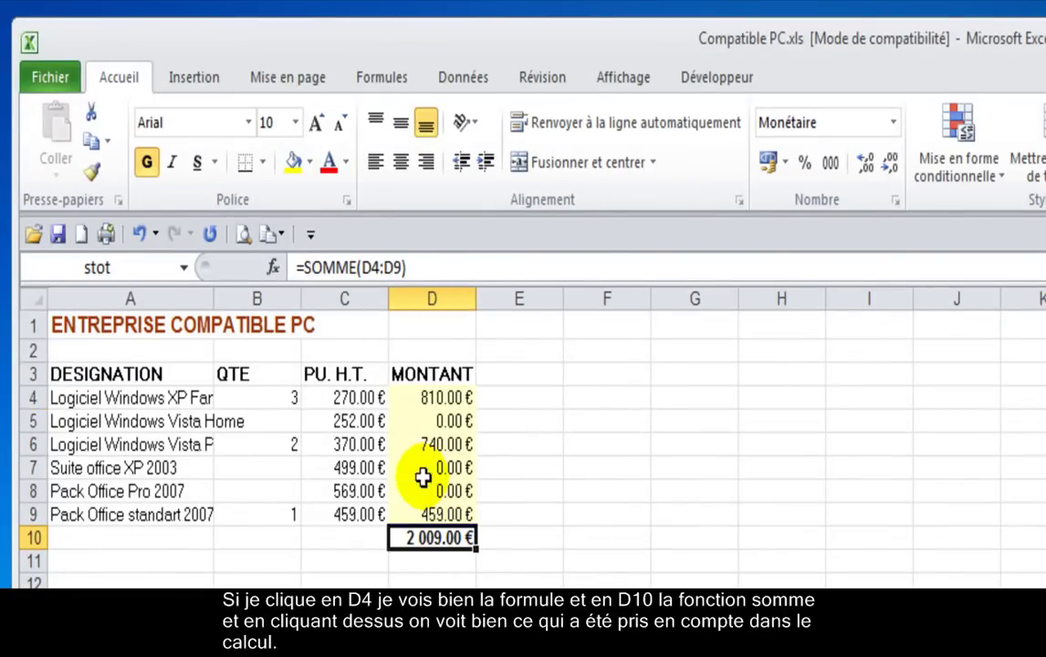
{"action": "double_click", "coordinate": [436, 535]}
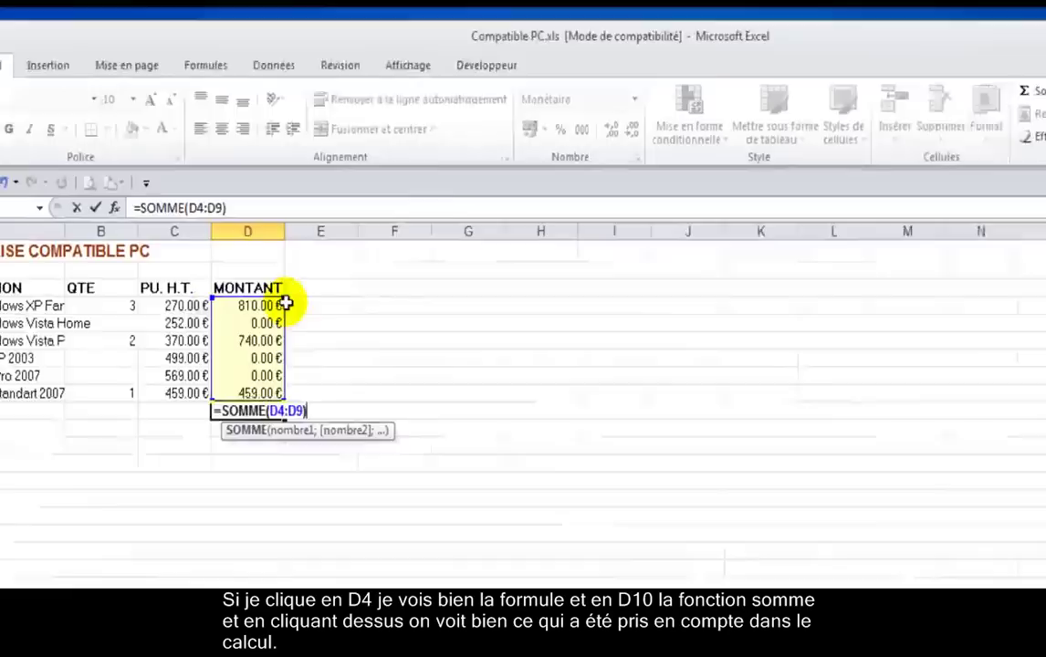
{"action": "key", "text": "Escape"}
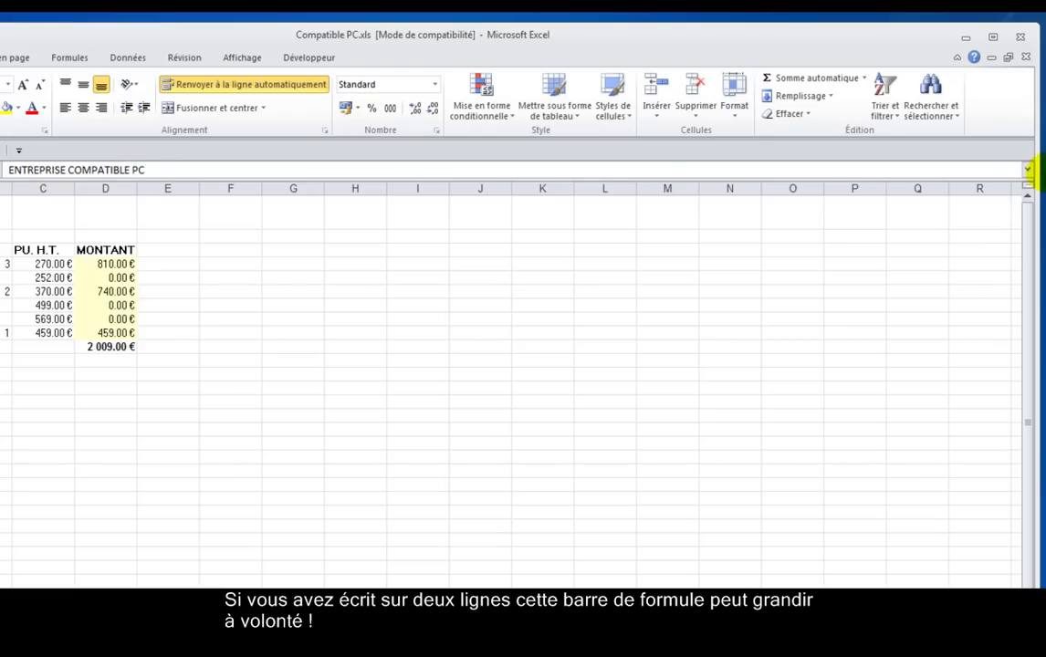
- Expand the formula bar to several lines and collapse it again
{"action": "left_click", "coordinate": [1028, 170]}
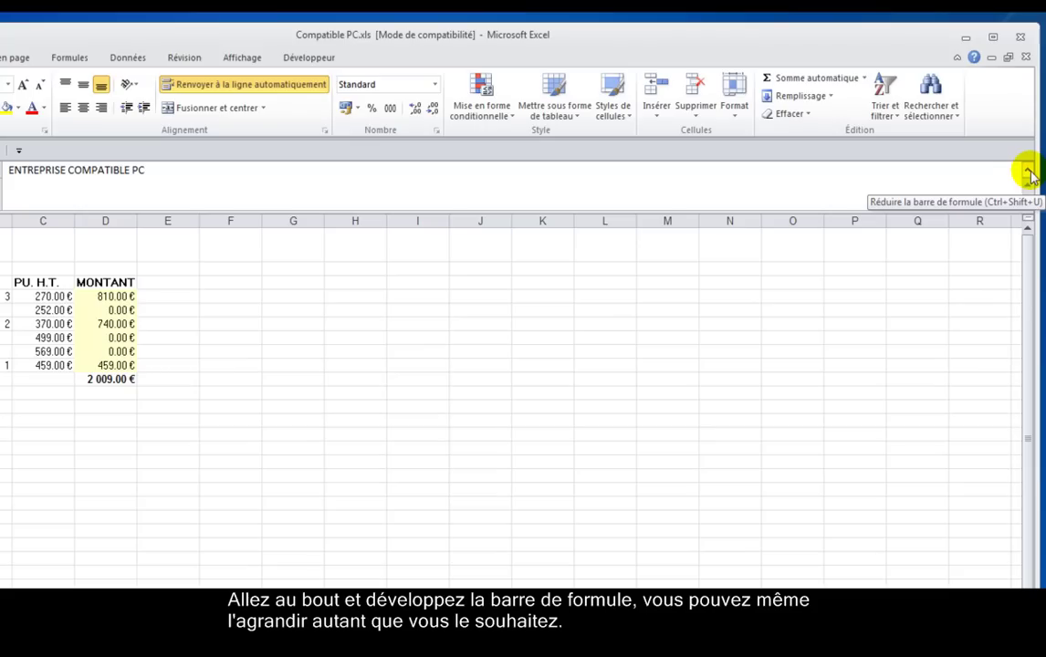
{"action": "mouse_move", "coordinate": [1021, 206]}
{"action": "left_mouse_down"}
{"action": "mouse_move", "coordinate": [1022, 323]}
{"action": "mouse_move", "coordinate": [1028, 211]}
{"action": "left_mouse_up"}
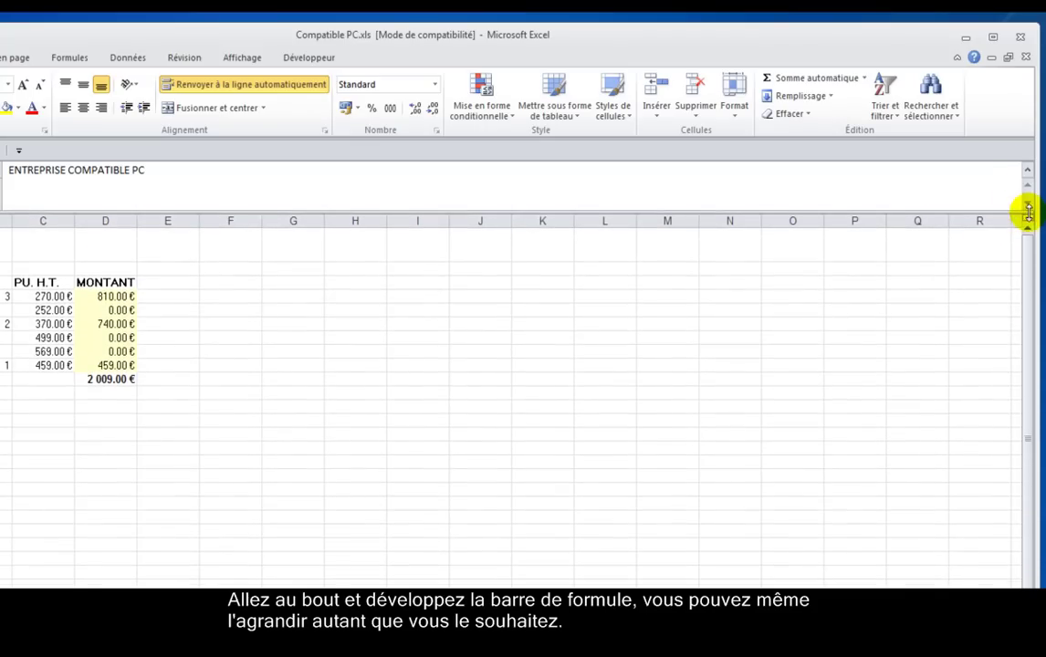
{"action": "left_click", "coordinate": [1025, 170]}
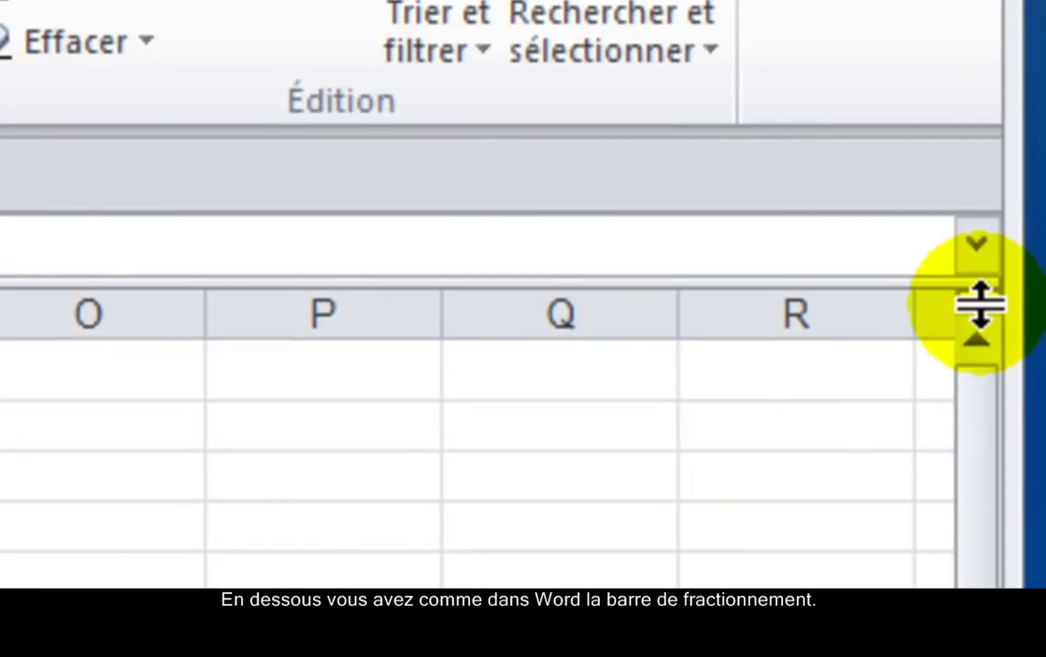
- Split the sheet horizontally below row 15 to scroll the lower pane separately, and remove the split
{"action": "left_click_drag", "start_coordinate": [979, 304], "coordinate": [942, 491]}
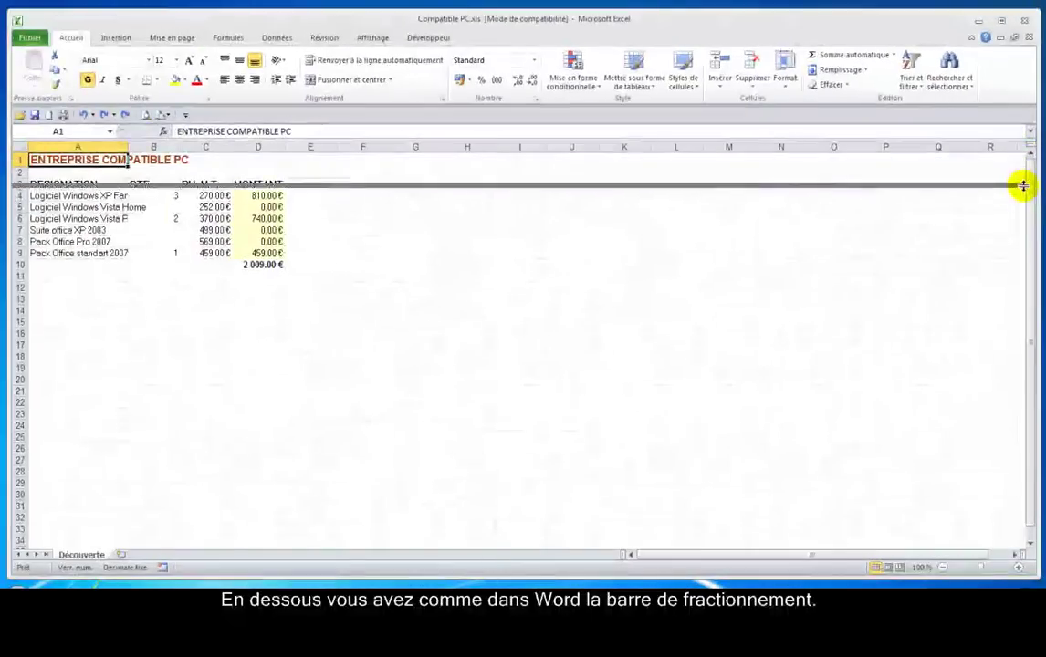
{"action": "left_click_drag", "start_coordinate": [1023, 185], "coordinate": [981, 331]}
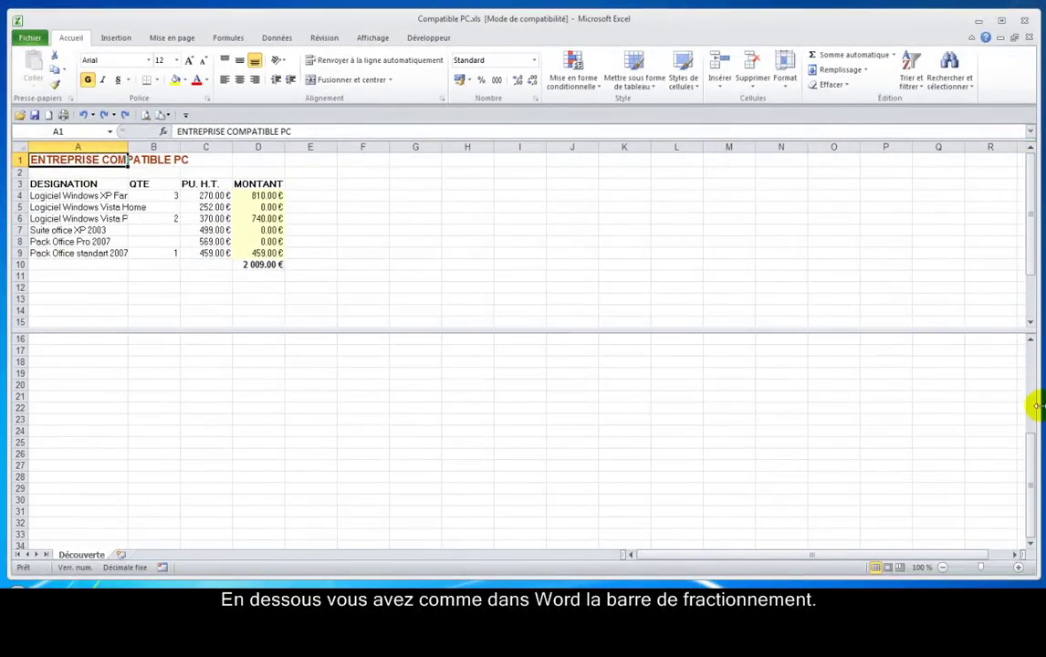
{"action": "left_click_drag", "start_coordinate": [1027, 448], "coordinate": [1038, 390]}
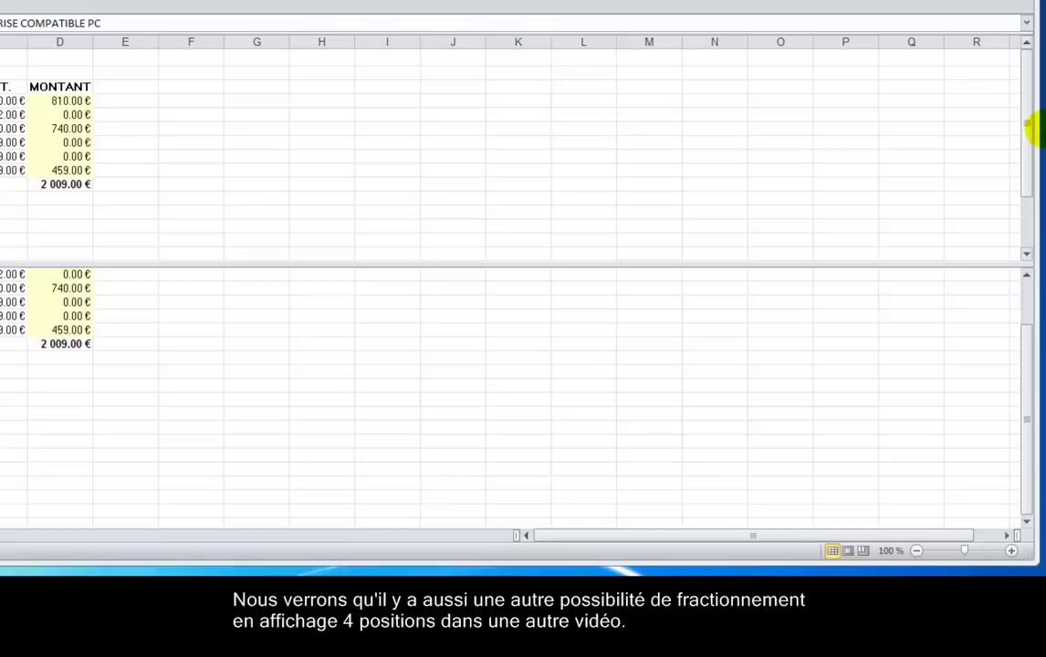
{"action": "double_click", "coordinate": [1024, 266]}
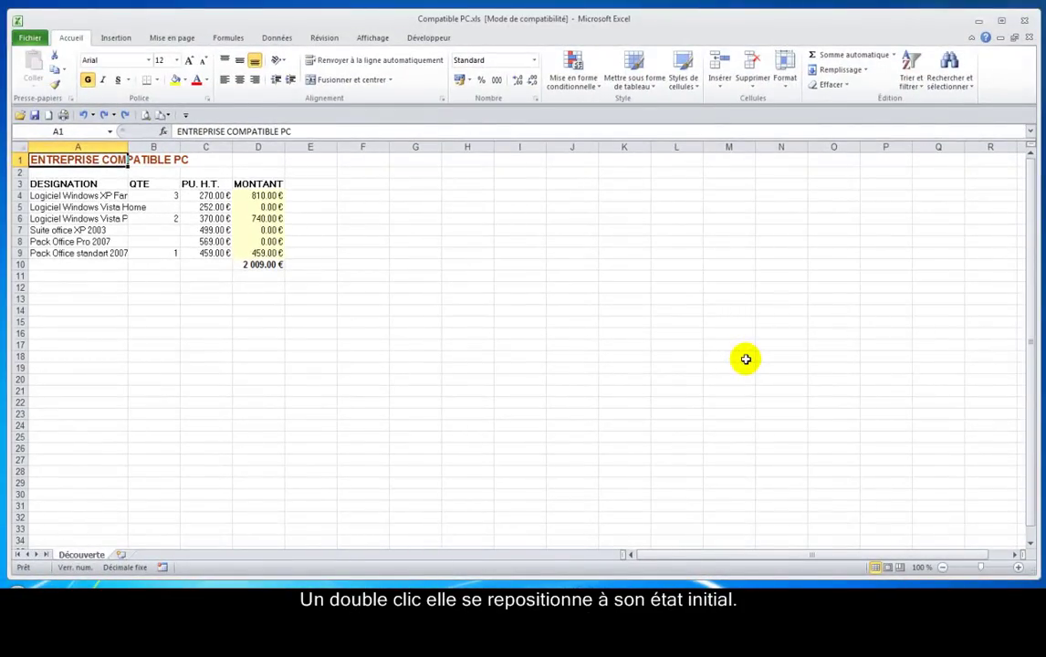
- Move through the Découverte sheet one screen at a time, two screens down and back up to cell A1
{"action": "left_click_drag", "start_coordinate": [1029, 233], "coordinate": [1027, 273]}
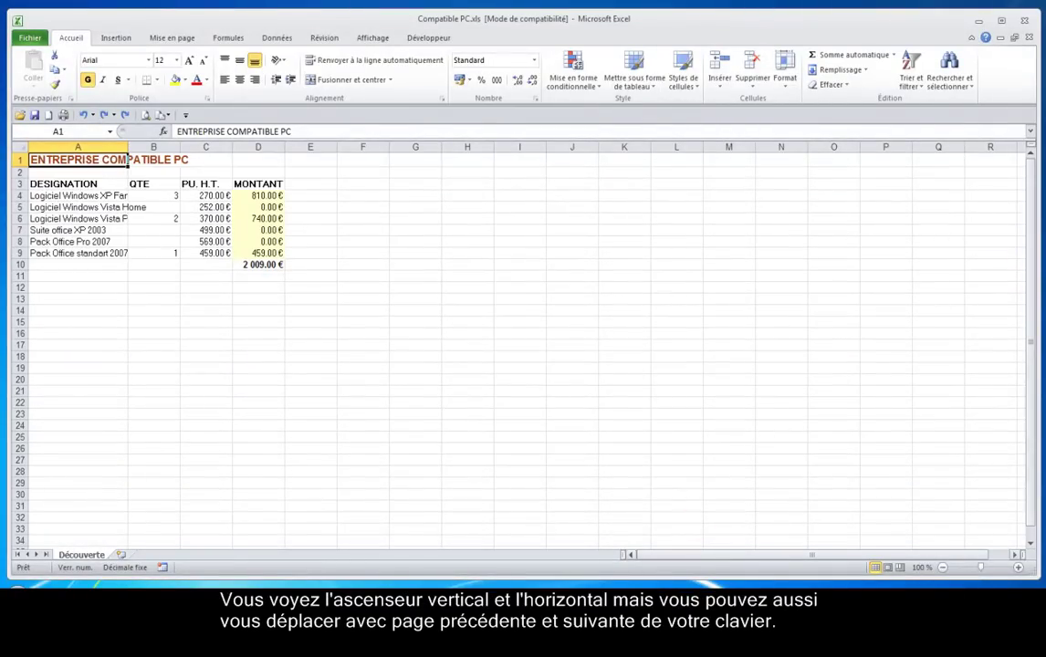
{"action": "left_click_drag", "start_coordinate": [654, 559], "coordinate": [678, 559]}
{"action": "mouse_move", "coordinate": [1030, 393]}
{"action": "left_mouse_down"}
{"action": "mouse_move", "coordinate": [1028, 463]}
{"action": "mouse_move", "coordinate": [1031, 392]}
{"action": "left_mouse_up"}
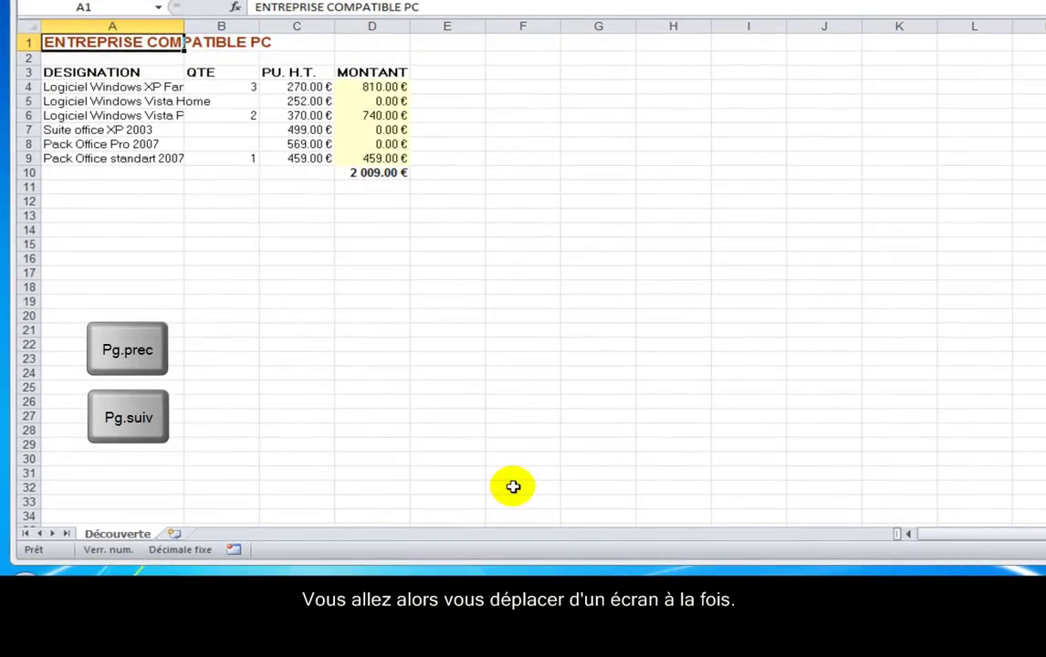
{"action": "key", "text": "Page_Down"}
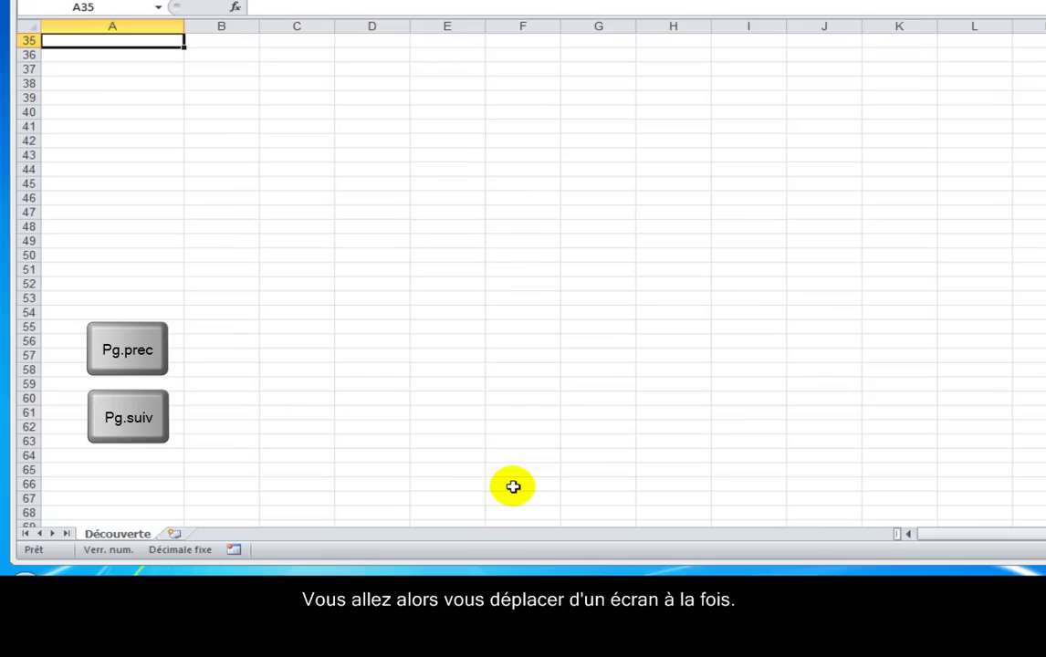
{"action": "key", "text": "Page_Down"}
{"action": "key", "text": "Page_Up"}
{"action": "key", "text": "Page_Up"}
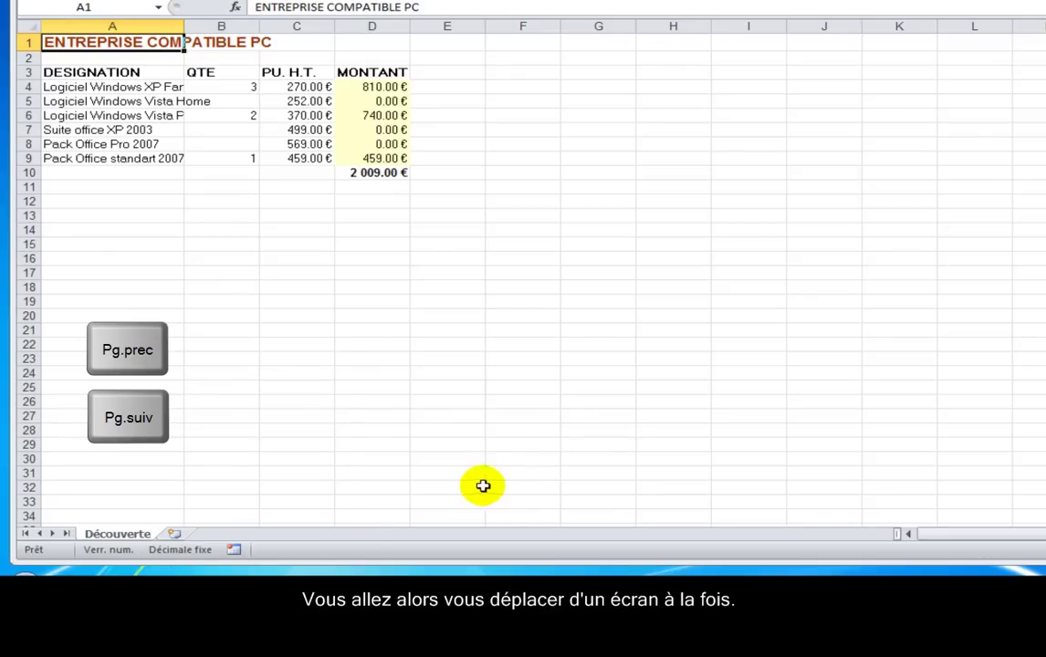
- Jump from cell A28 to the last row of the Découverte sheet, return to the top, and jump to the last row again
{"action": "left_click", "coordinate": [78, 432]}
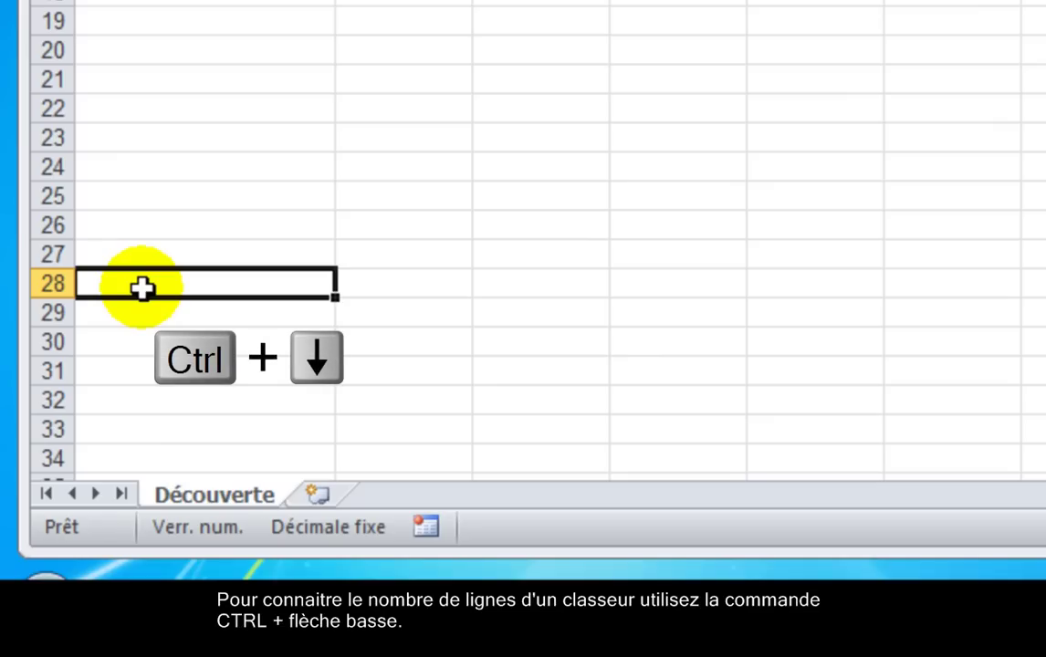
{"action": "key", "text": "ctrl+Down"}
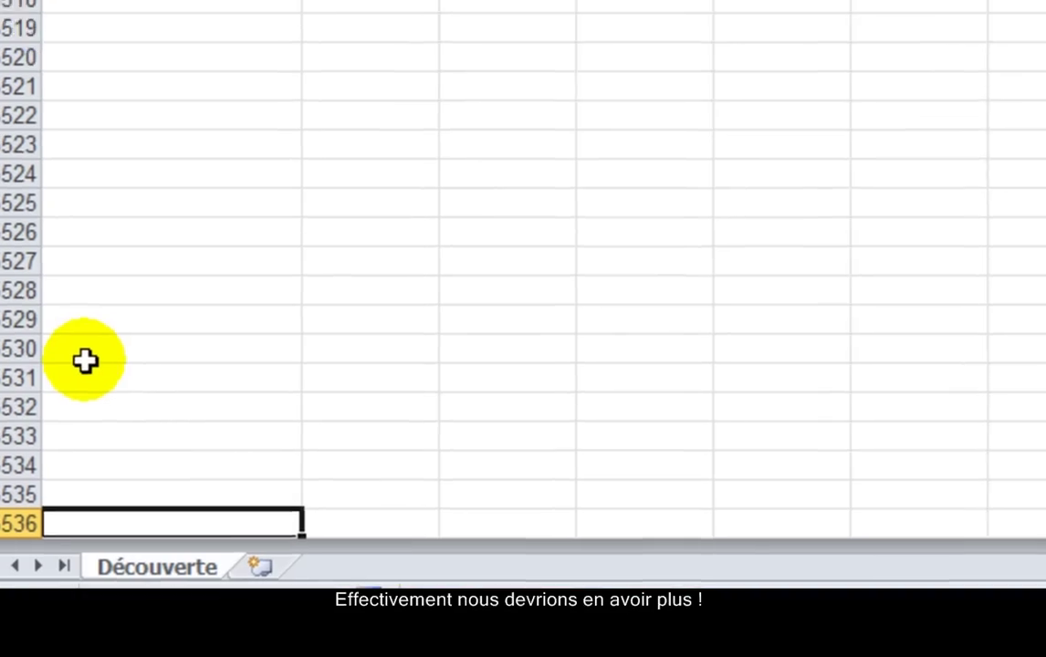
{"action": "key", "text": "ctrl+Up"}
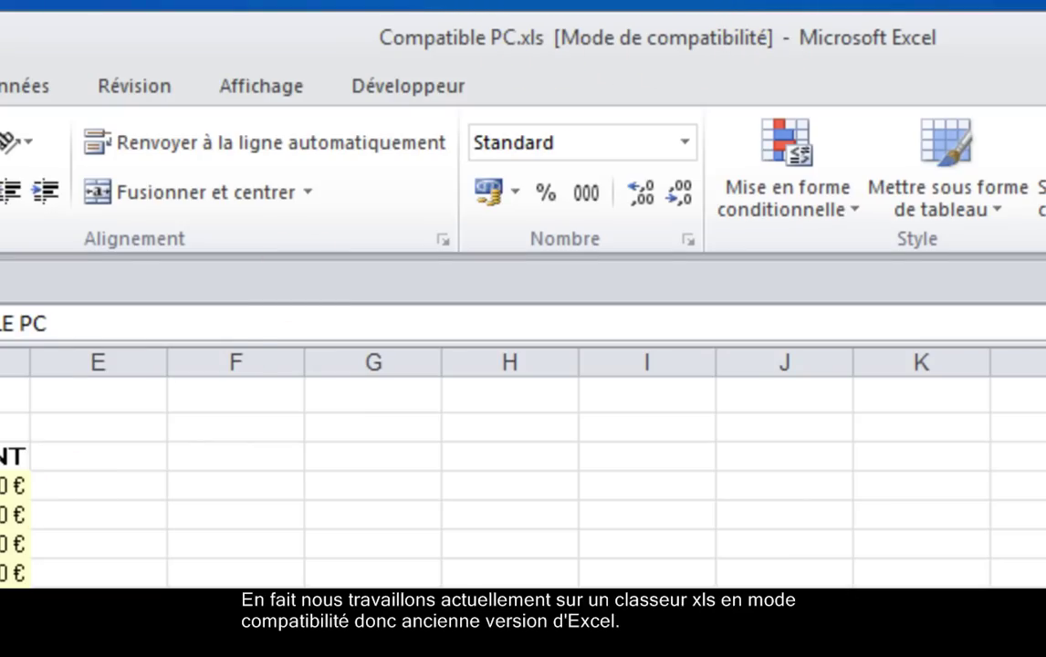
{"action": "key", "text": "ctrl+Down"}
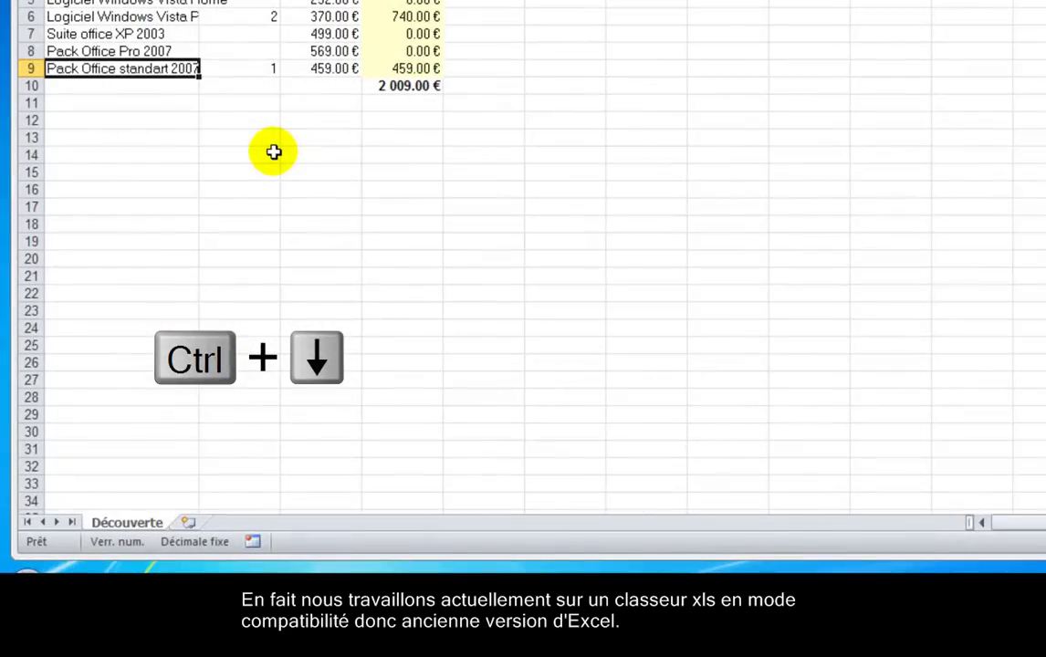
{"action": "key", "text": "ctrl+Down"}
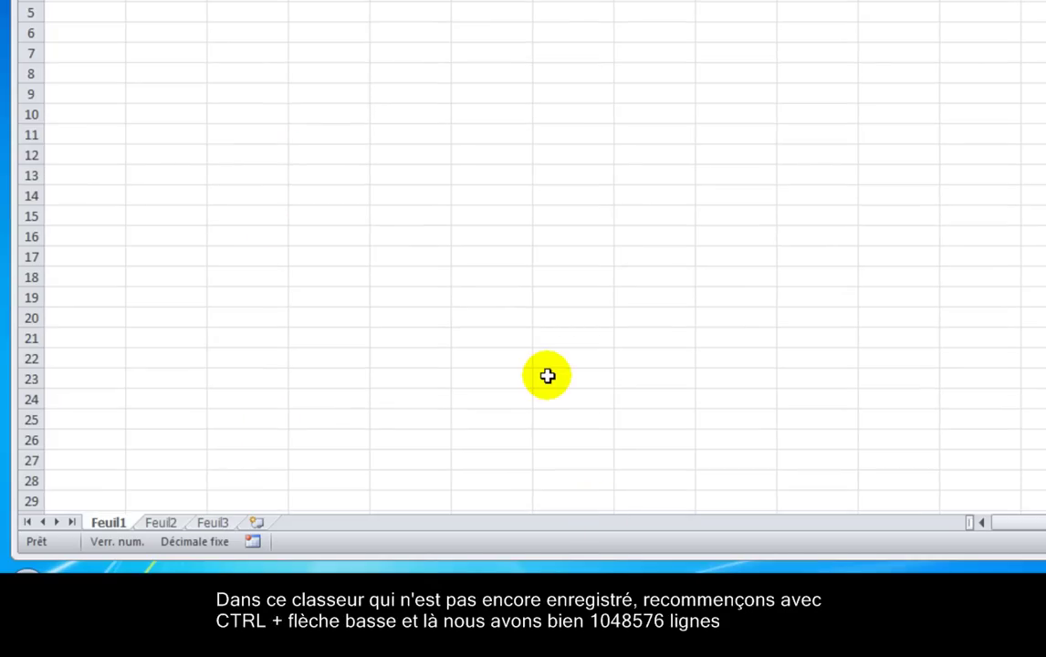
- Jump to the last row and last column of the blank workbook Classeur3, and return to A1 there and in Compatible PC.xls
{"action": "key", "text": "ctrl+Down"}
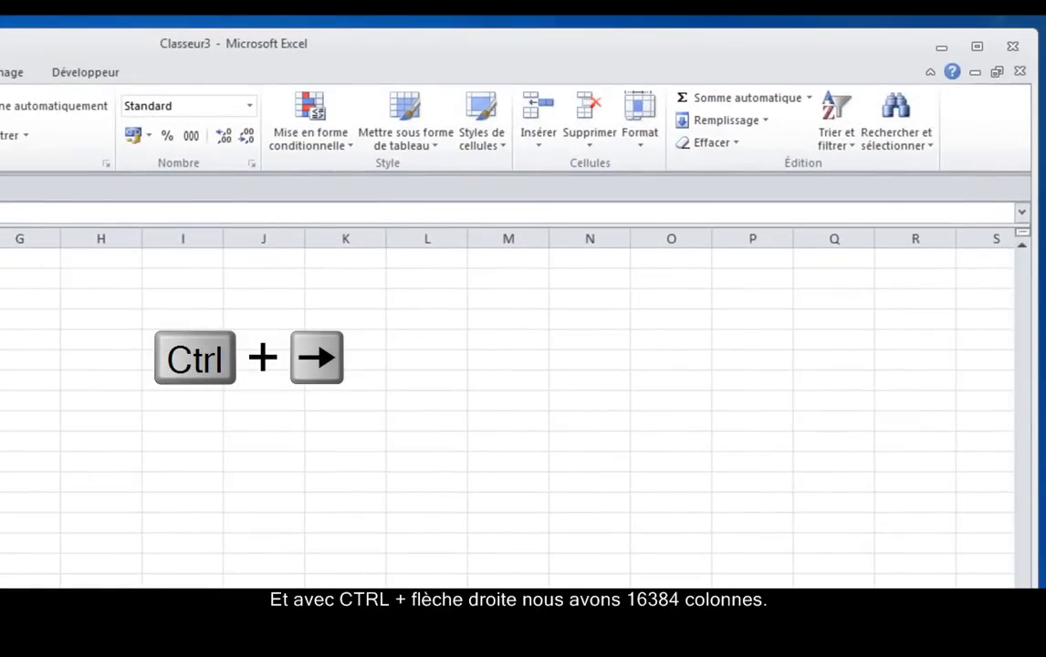
{"action": "key", "text": "ctrl+Right"}
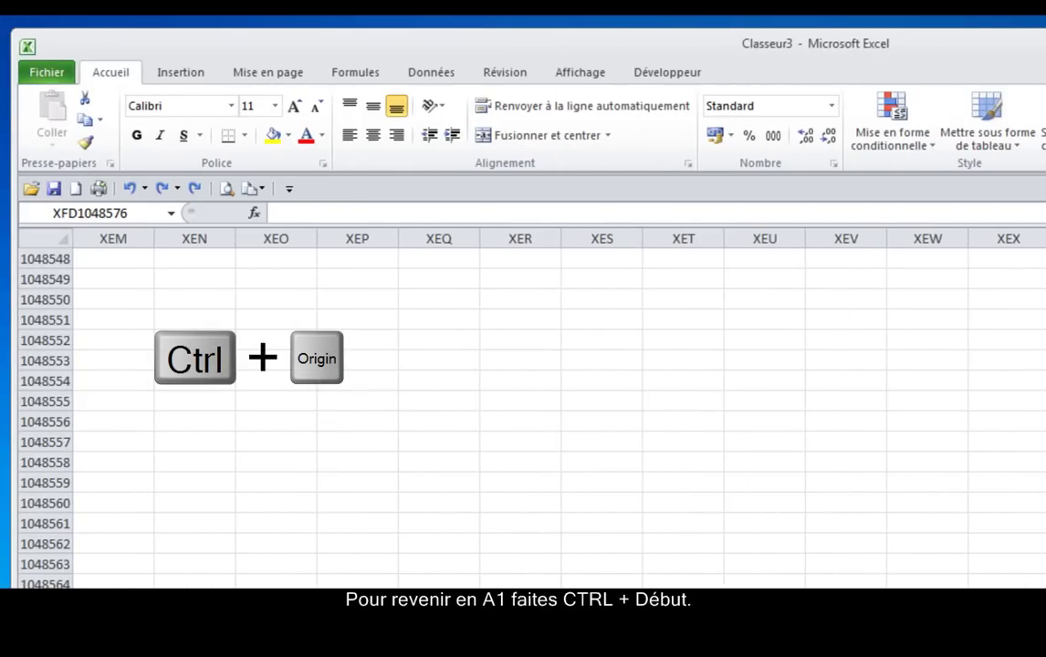
{"action": "key", "text": "ctrl+Home"}
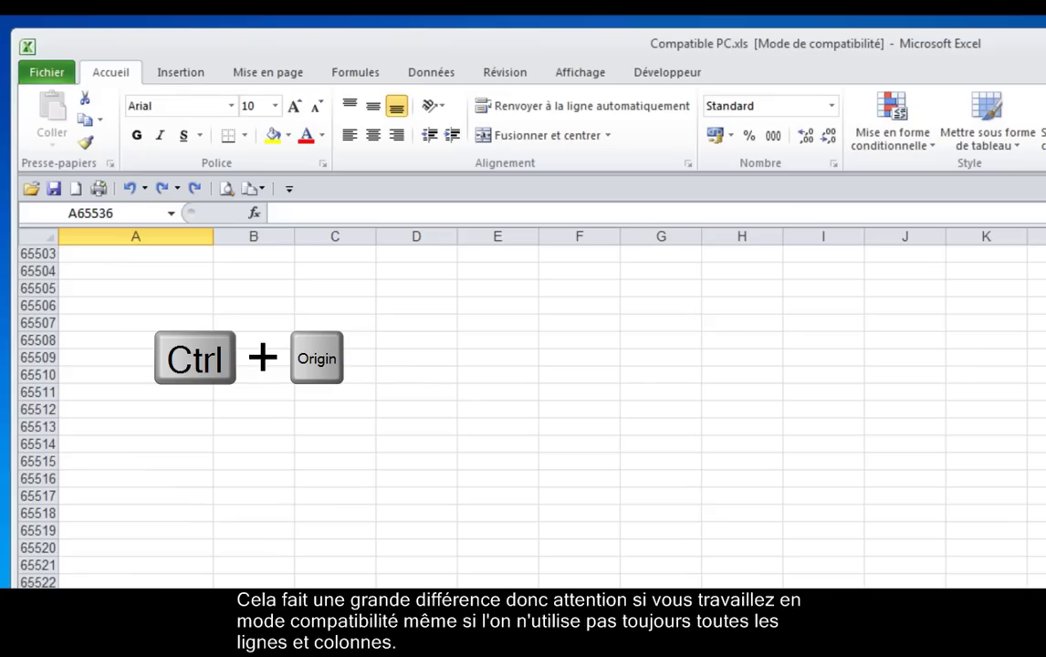
{"action": "key", "text": "ctrl+Home"}
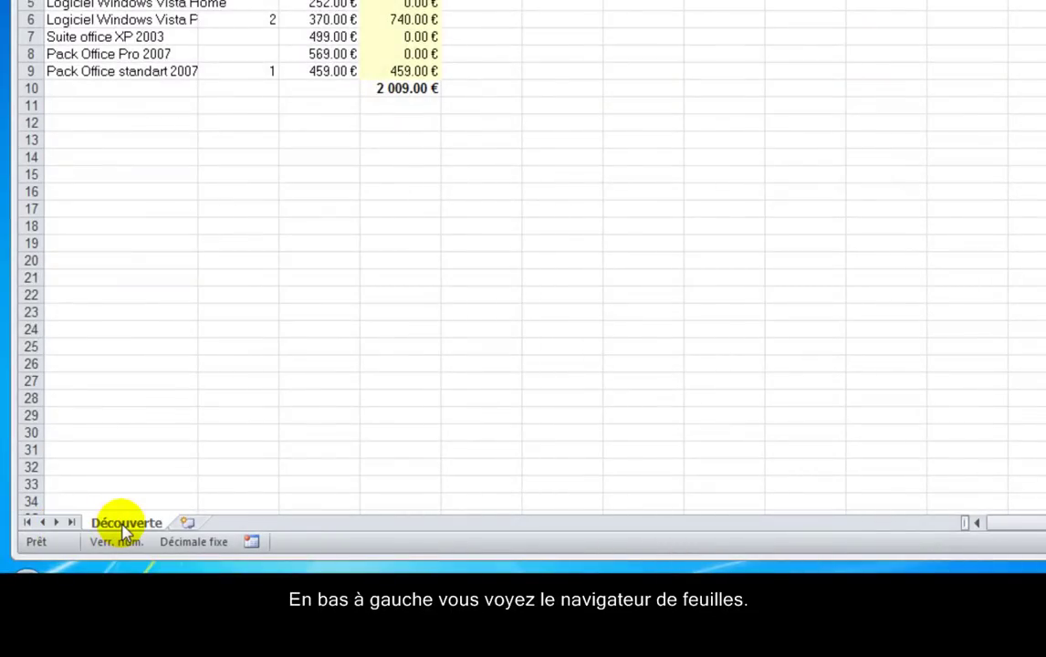
- Switch to the blank workbook with three sheets and insert a new worksheet after Feuil3
{"action": "mouse_move", "coordinate": [618, 585]}
{"action": "left_click", "coordinate": [529, 547]}
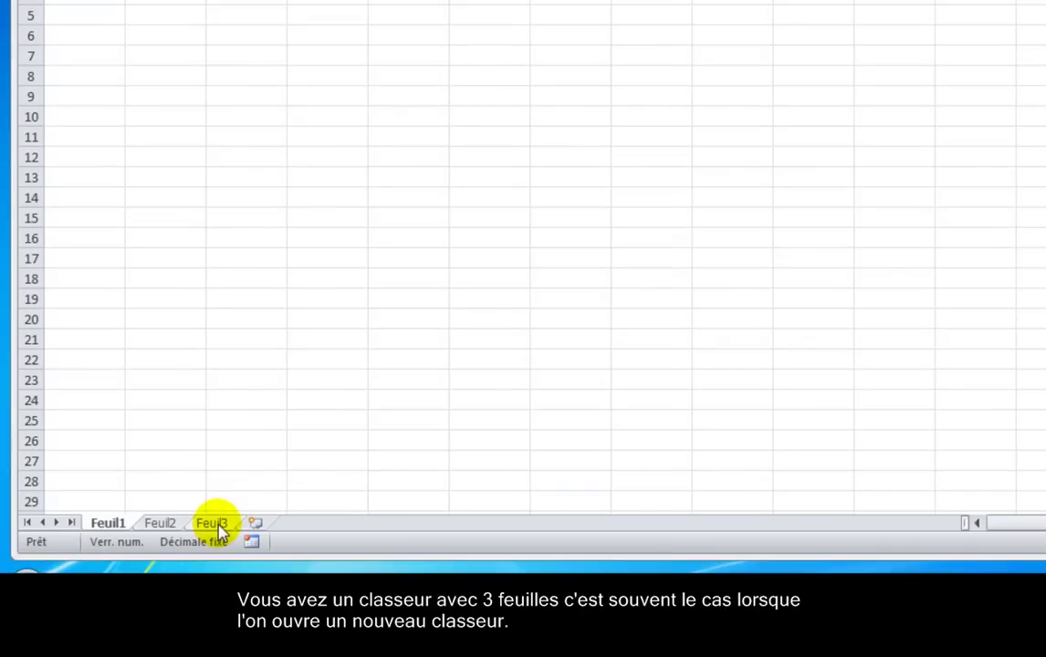
{"action": "left_click", "coordinate": [256, 524]}
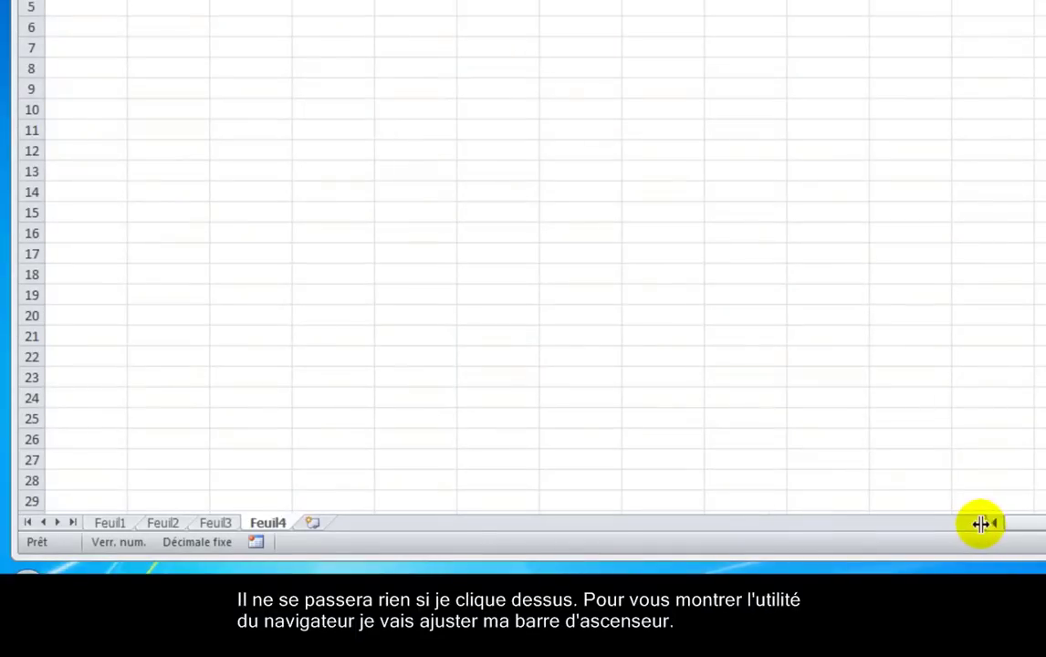
- Narrow the sheet tab area until part of Feuil3 is hidden, and scroll the tabs to the last, first, following and previous sheet
{"action": "left_click_drag", "start_coordinate": [982, 524], "coordinate": [219, 518]}
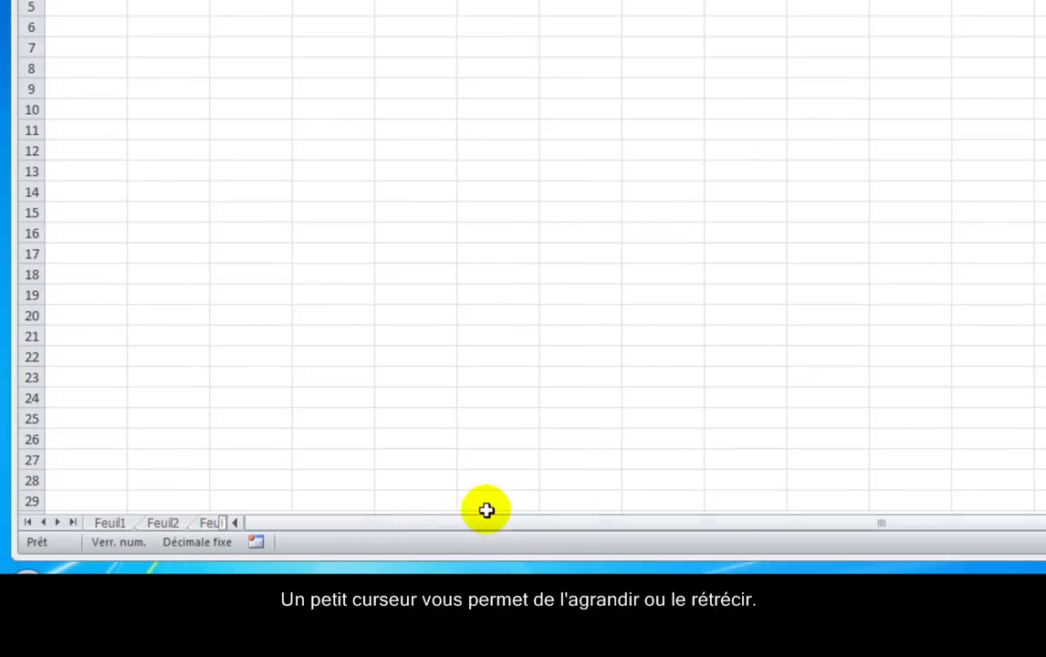
{"action": "left_click", "coordinate": [73, 523]}
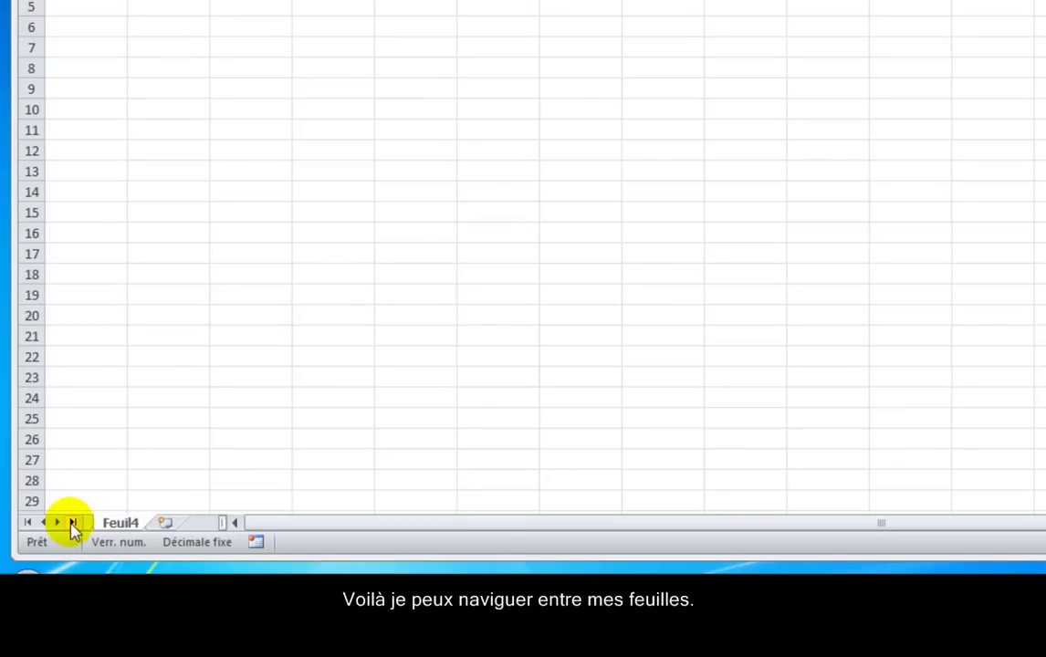
{"action": "left_click", "coordinate": [27, 523]}
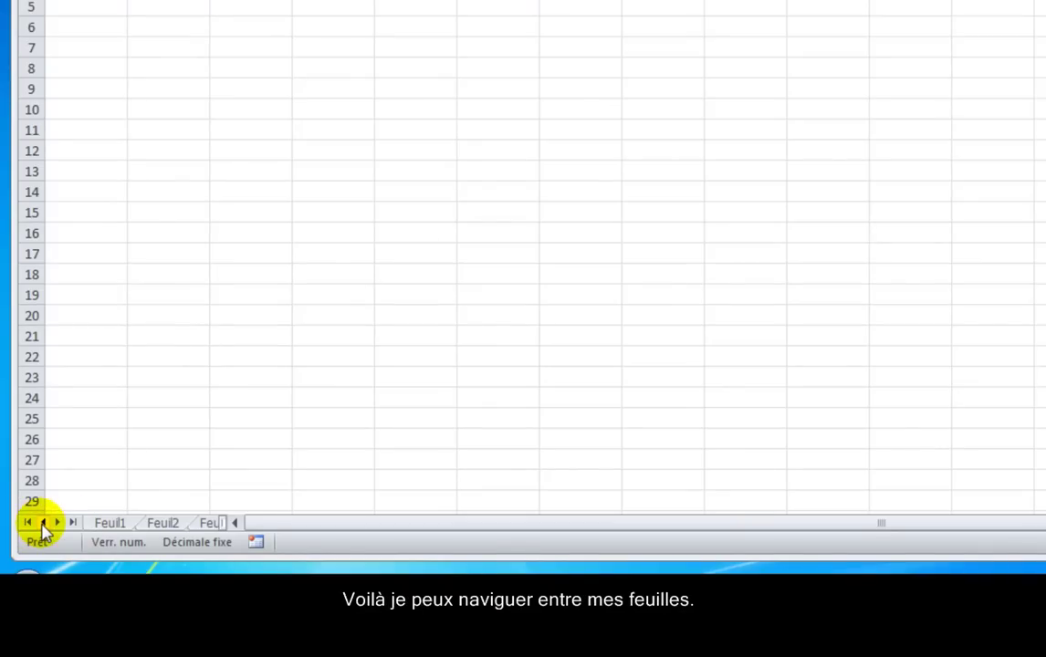
{"action": "left_click", "coordinate": [58, 523]}
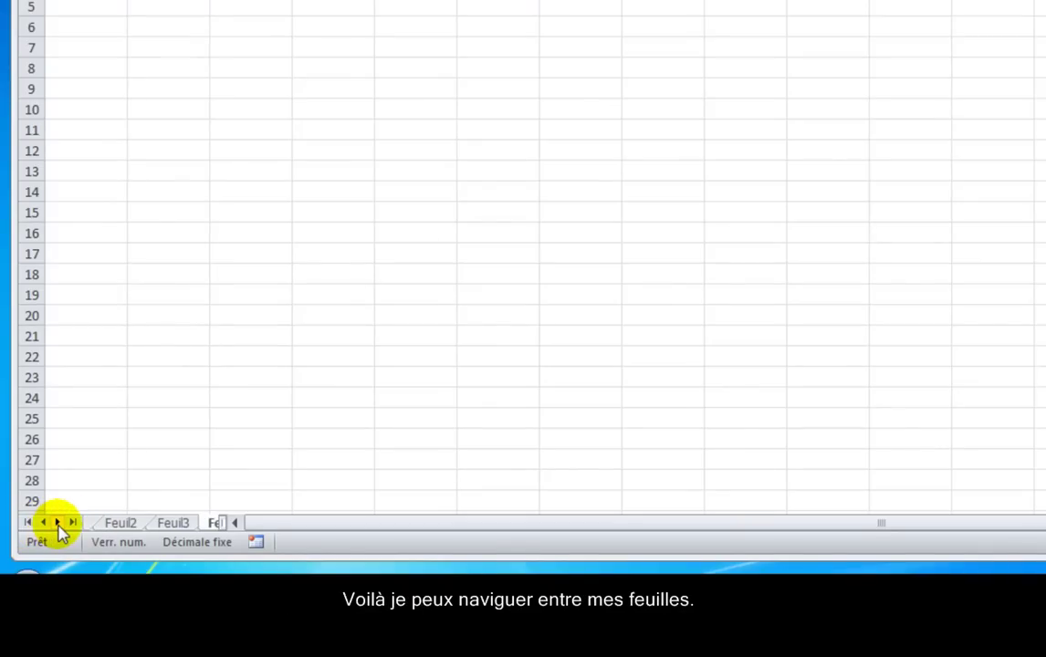
{"action": "left_click", "coordinate": [45, 526]}
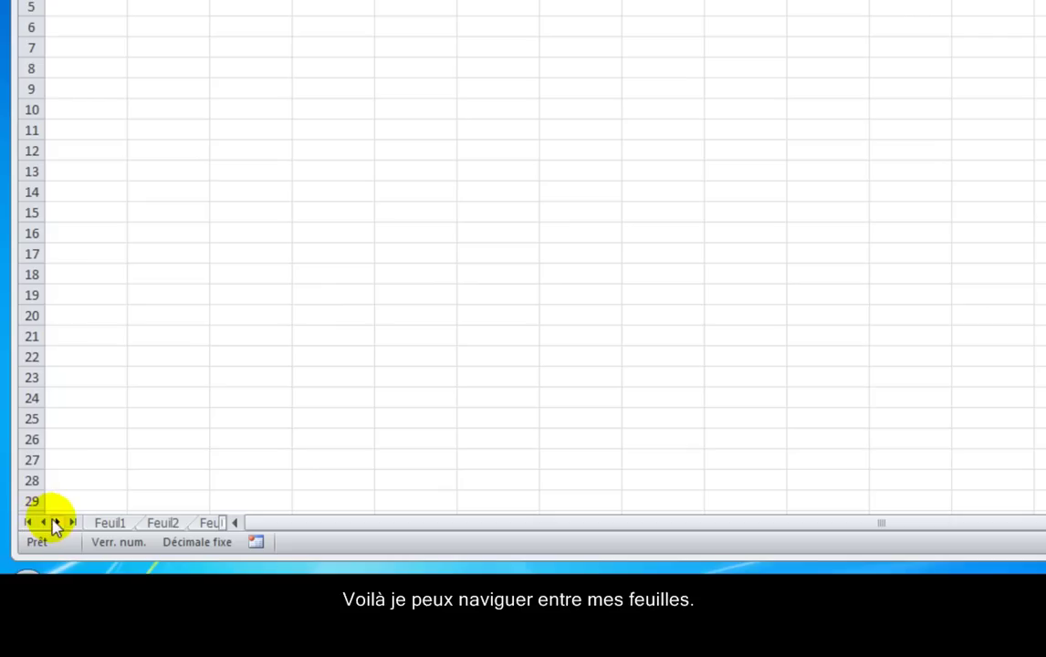
- Activate Feuil2 and then Feuil1 by choosing them from the sheet navigator's list of sheets
{"action": "right_click", "coordinate": [56, 525]}
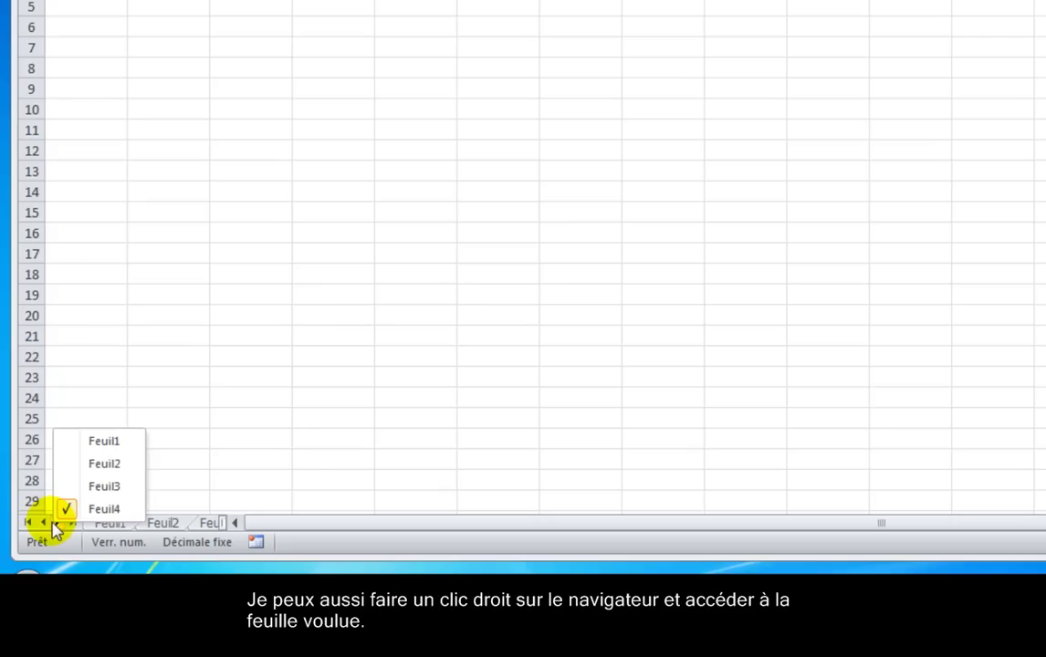
{"action": "left_click", "coordinate": [77, 465]}
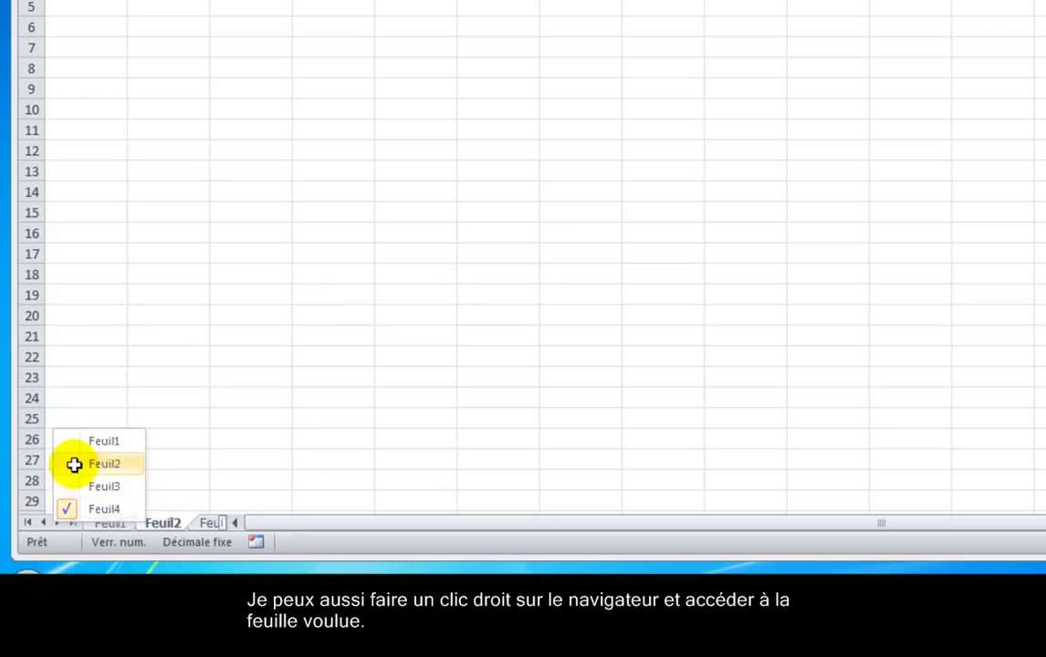
{"action": "right_click", "coordinate": [55, 526]}
{"action": "left_click", "coordinate": [91, 444]}
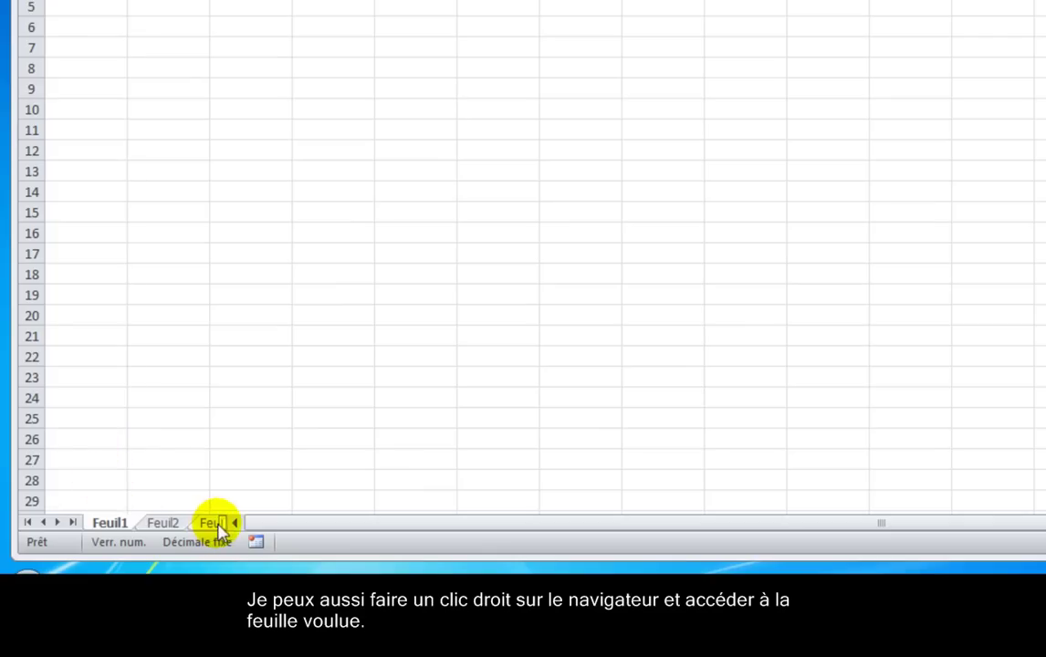
- Widen the sheet tab area to about two thirds of the window width and open the status bar's customization options
{"action": "left_click_drag", "start_coordinate": [219, 526], "coordinate": [564, 531]}
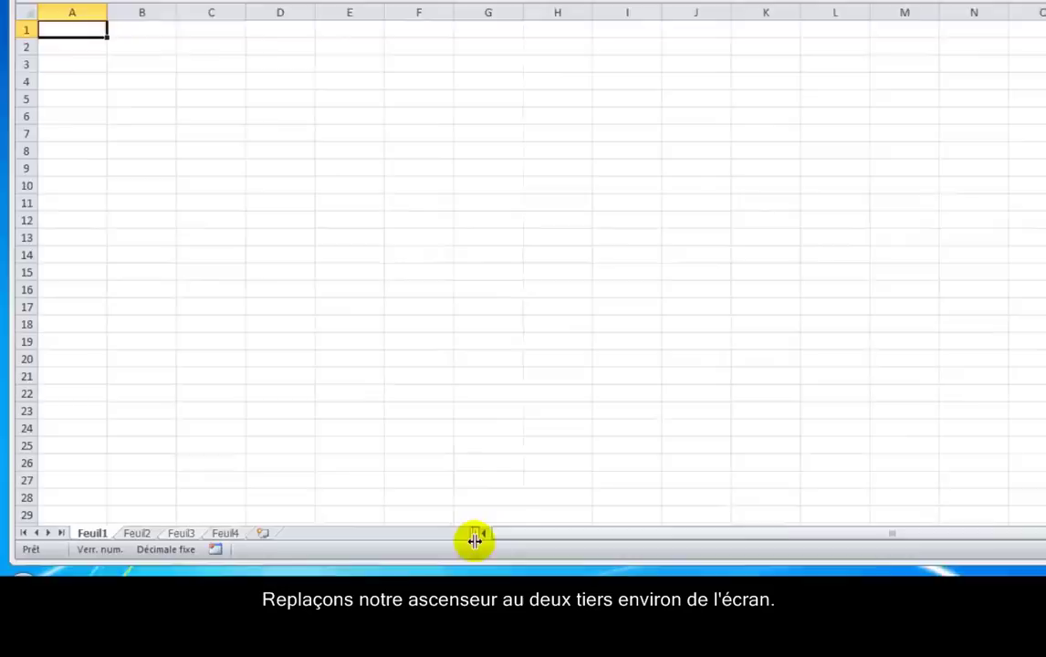
{"action": "left_click_drag", "start_coordinate": [475, 541], "coordinate": [859, 534]}
{"action": "left_click_drag", "start_coordinate": [650, 547], "coordinate": [655, 547]}
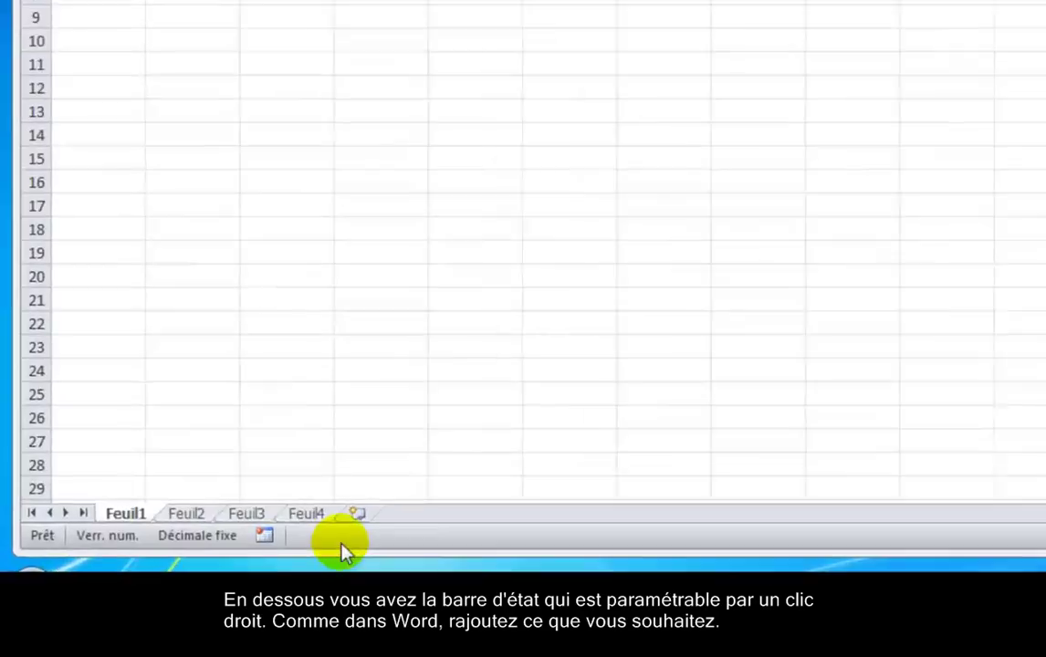
{"action": "right_click", "coordinate": [421, 531]}
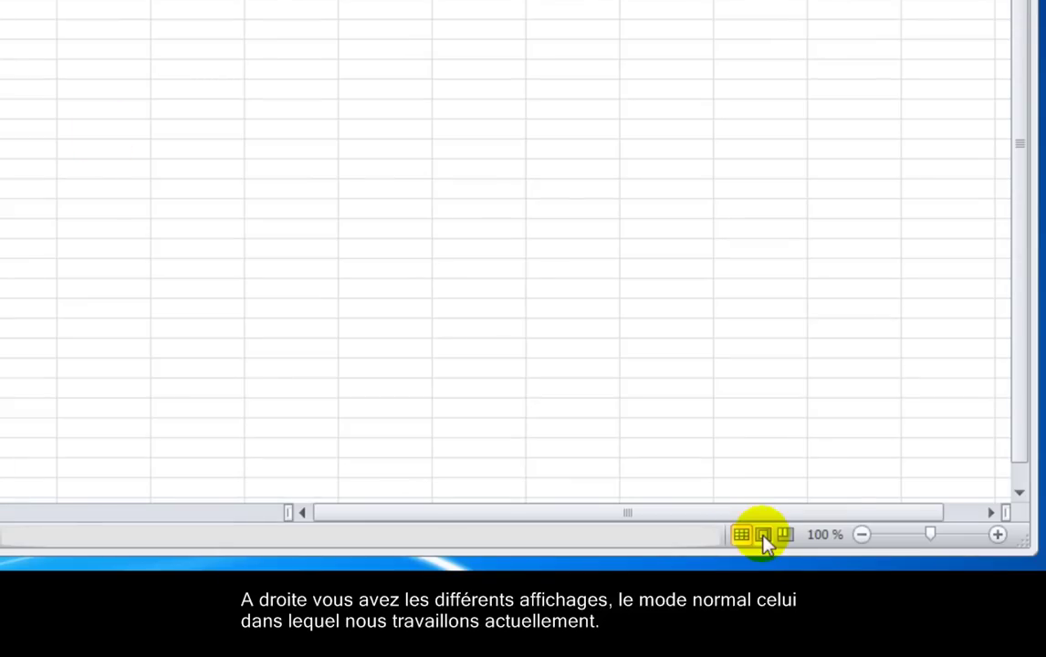
- View the Découverte sheet in Page Layout and Page Break Preview, and return it to Normal view
{"action": "left_click", "coordinate": [763, 536]}
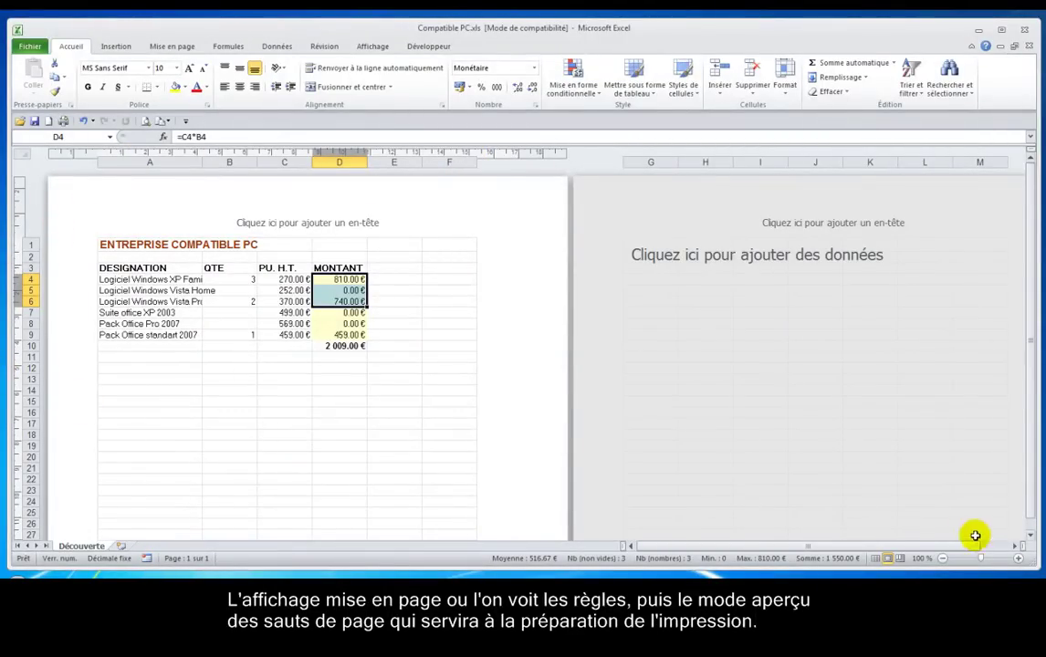
{"action": "left_click", "coordinate": [900, 557]}
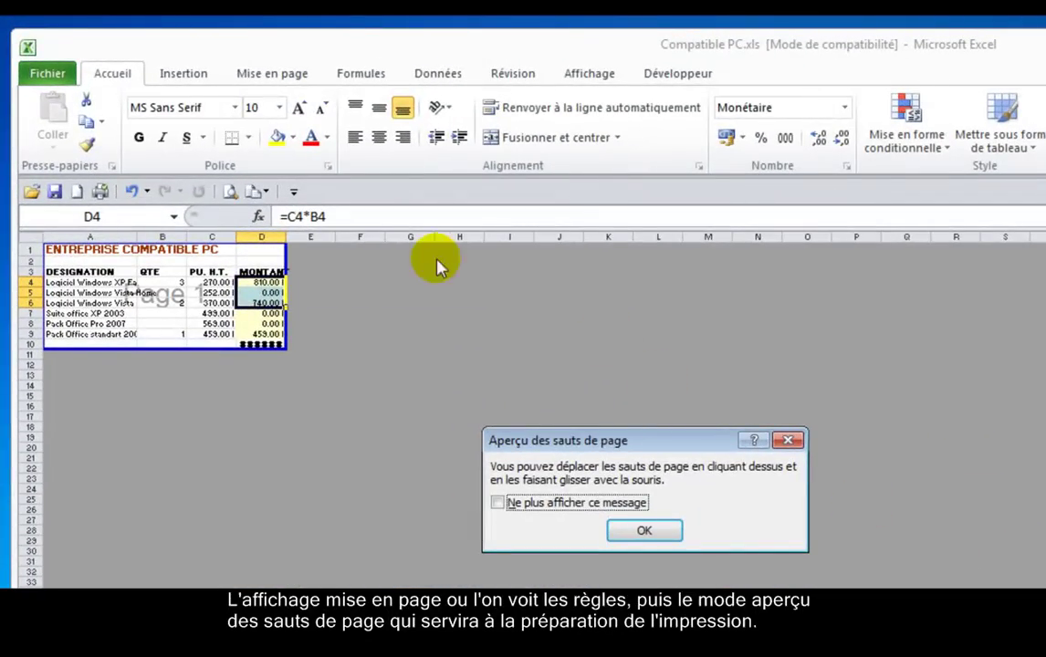
{"action": "key", "text": "Return"}
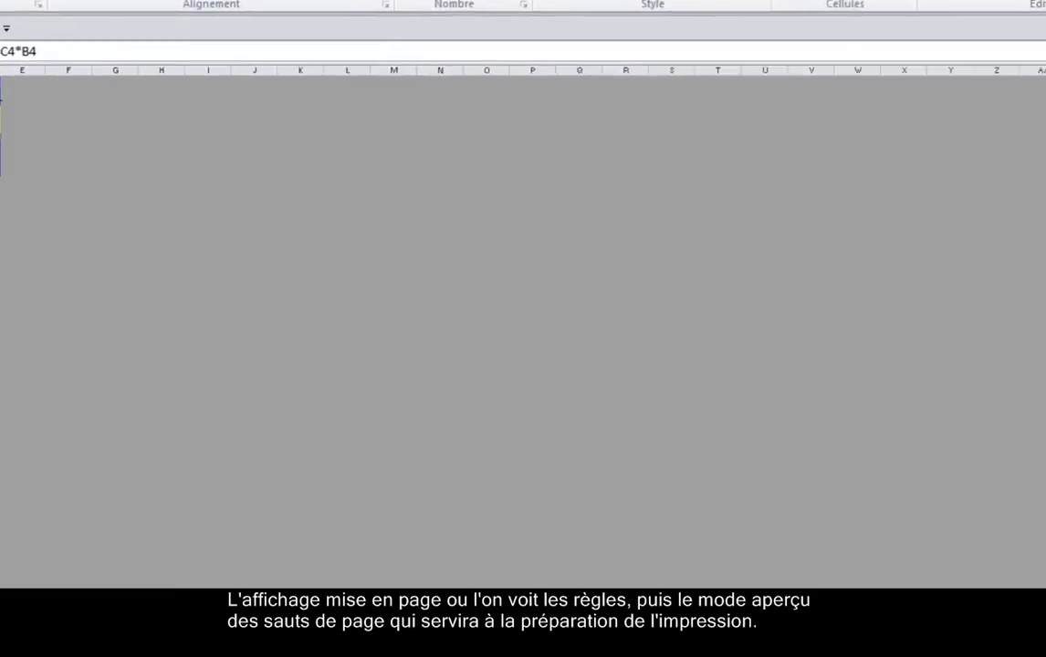
{"action": "left_click", "coordinate": [809, 546]}
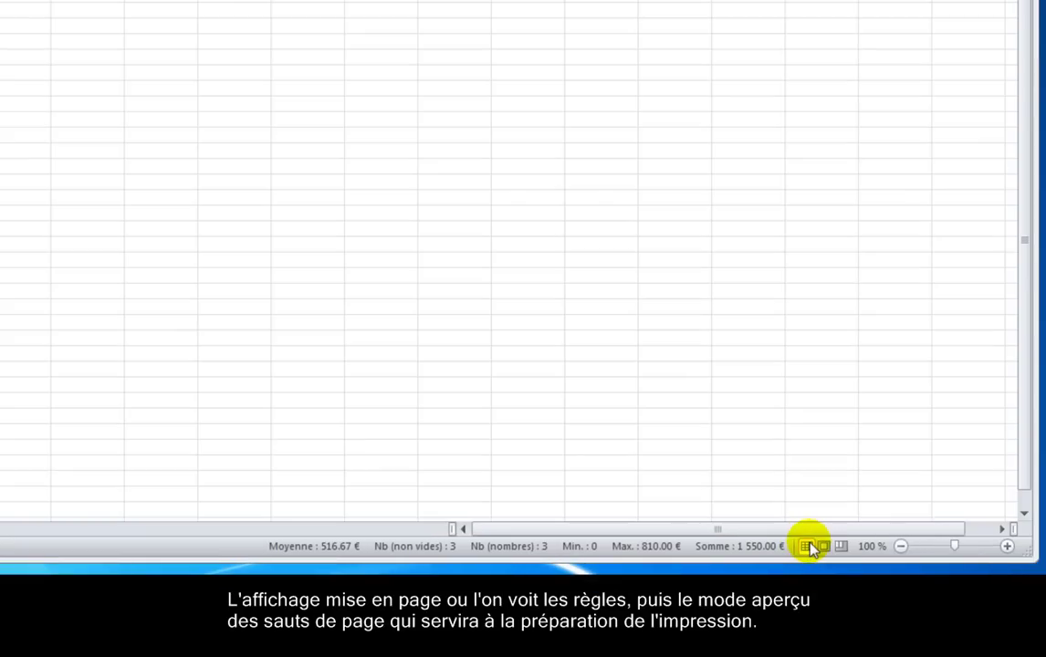
- Set the Découverte sheet's zoom to 75 %, restore it to 100 %, and select cell F4
{"action": "left_click", "coordinate": [874, 546]}
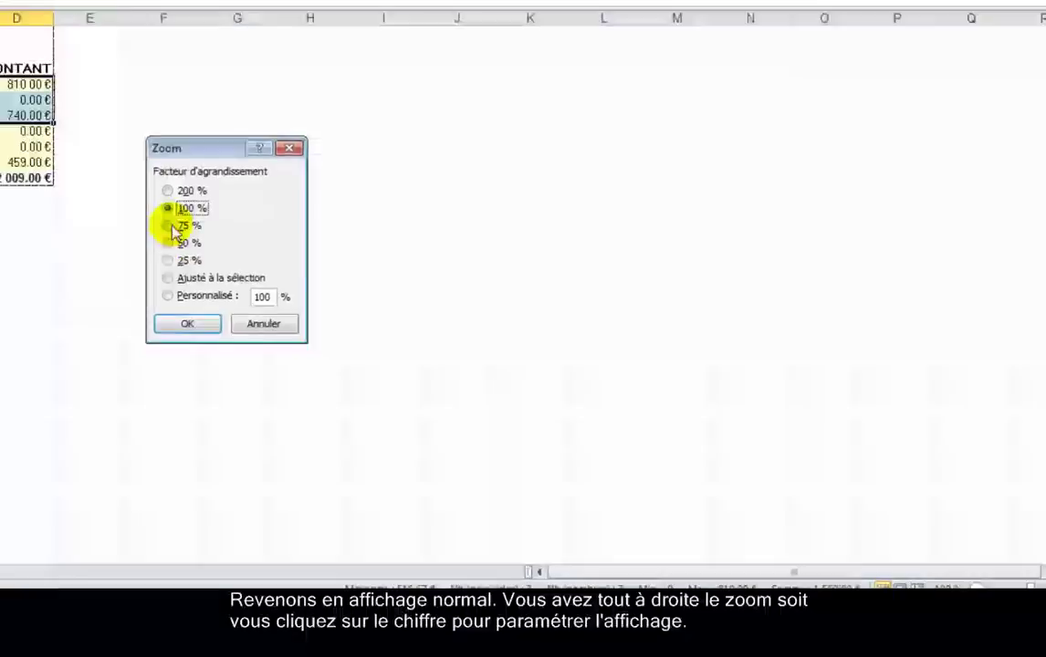
{"action": "left_click", "coordinate": [176, 227]}
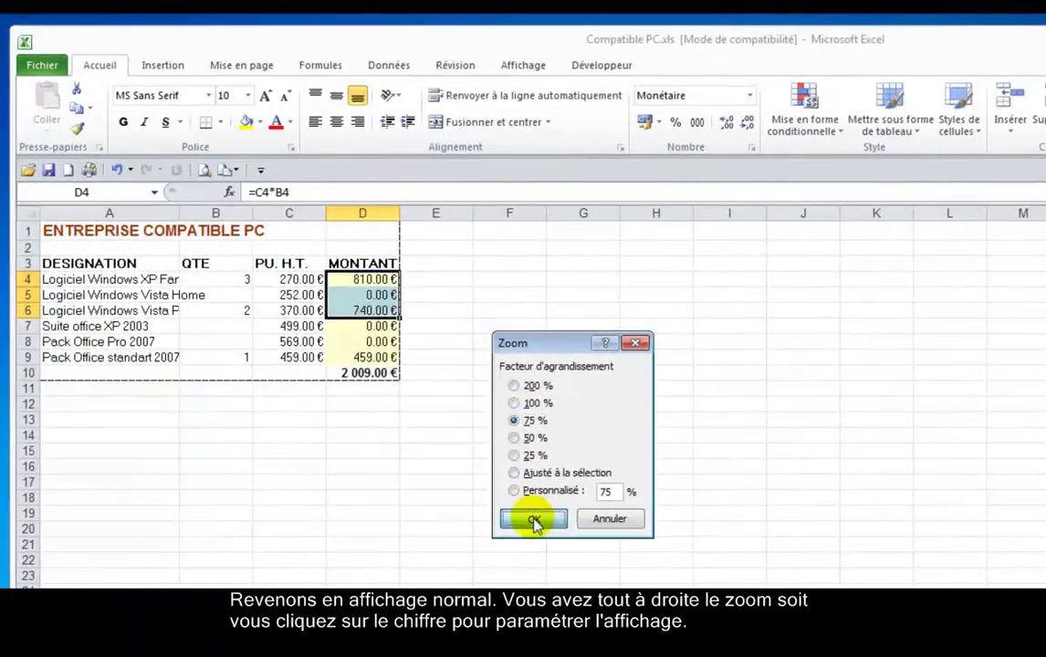
{"action": "left_click", "coordinate": [187, 323]}
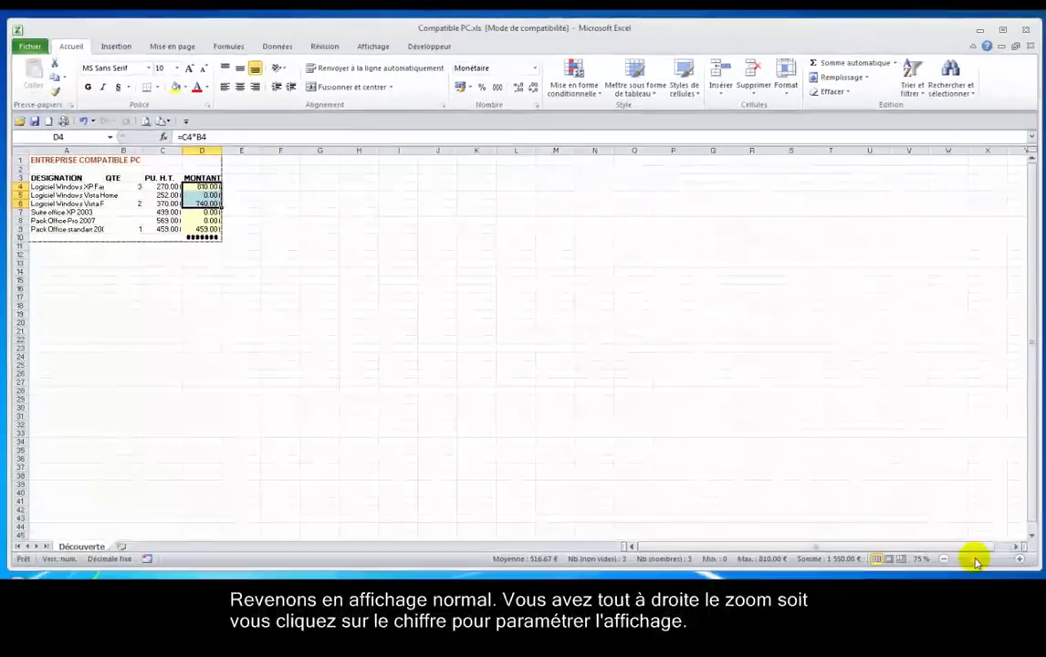
{"action": "mouse_move", "coordinate": [975, 561]}
{"action": "left_mouse_down"}
{"action": "mouse_move", "coordinate": [957, 558]}
{"action": "mouse_move", "coordinate": [990, 553]}
{"action": "mouse_move", "coordinate": [983, 563]}
{"action": "left_mouse_up"}
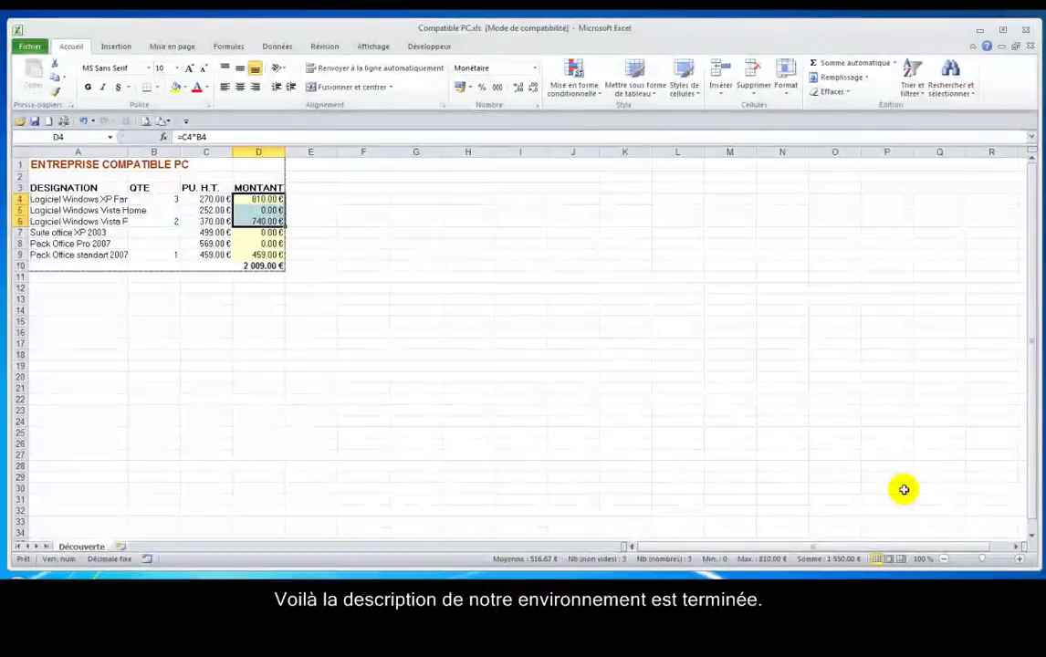
{"action": "left_click", "coordinate": [361, 199]}
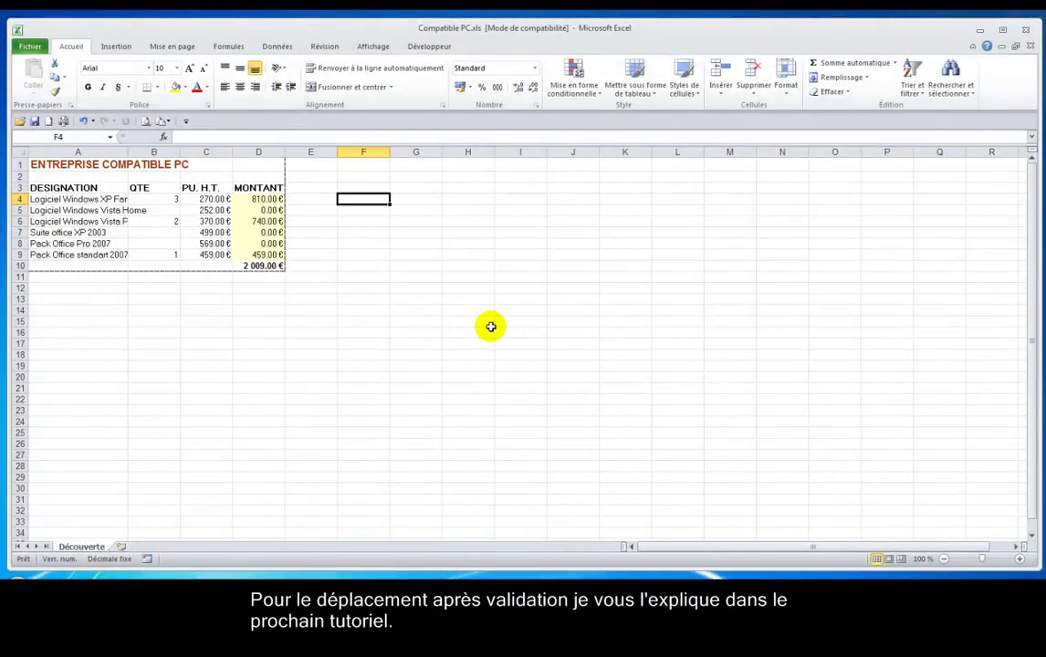